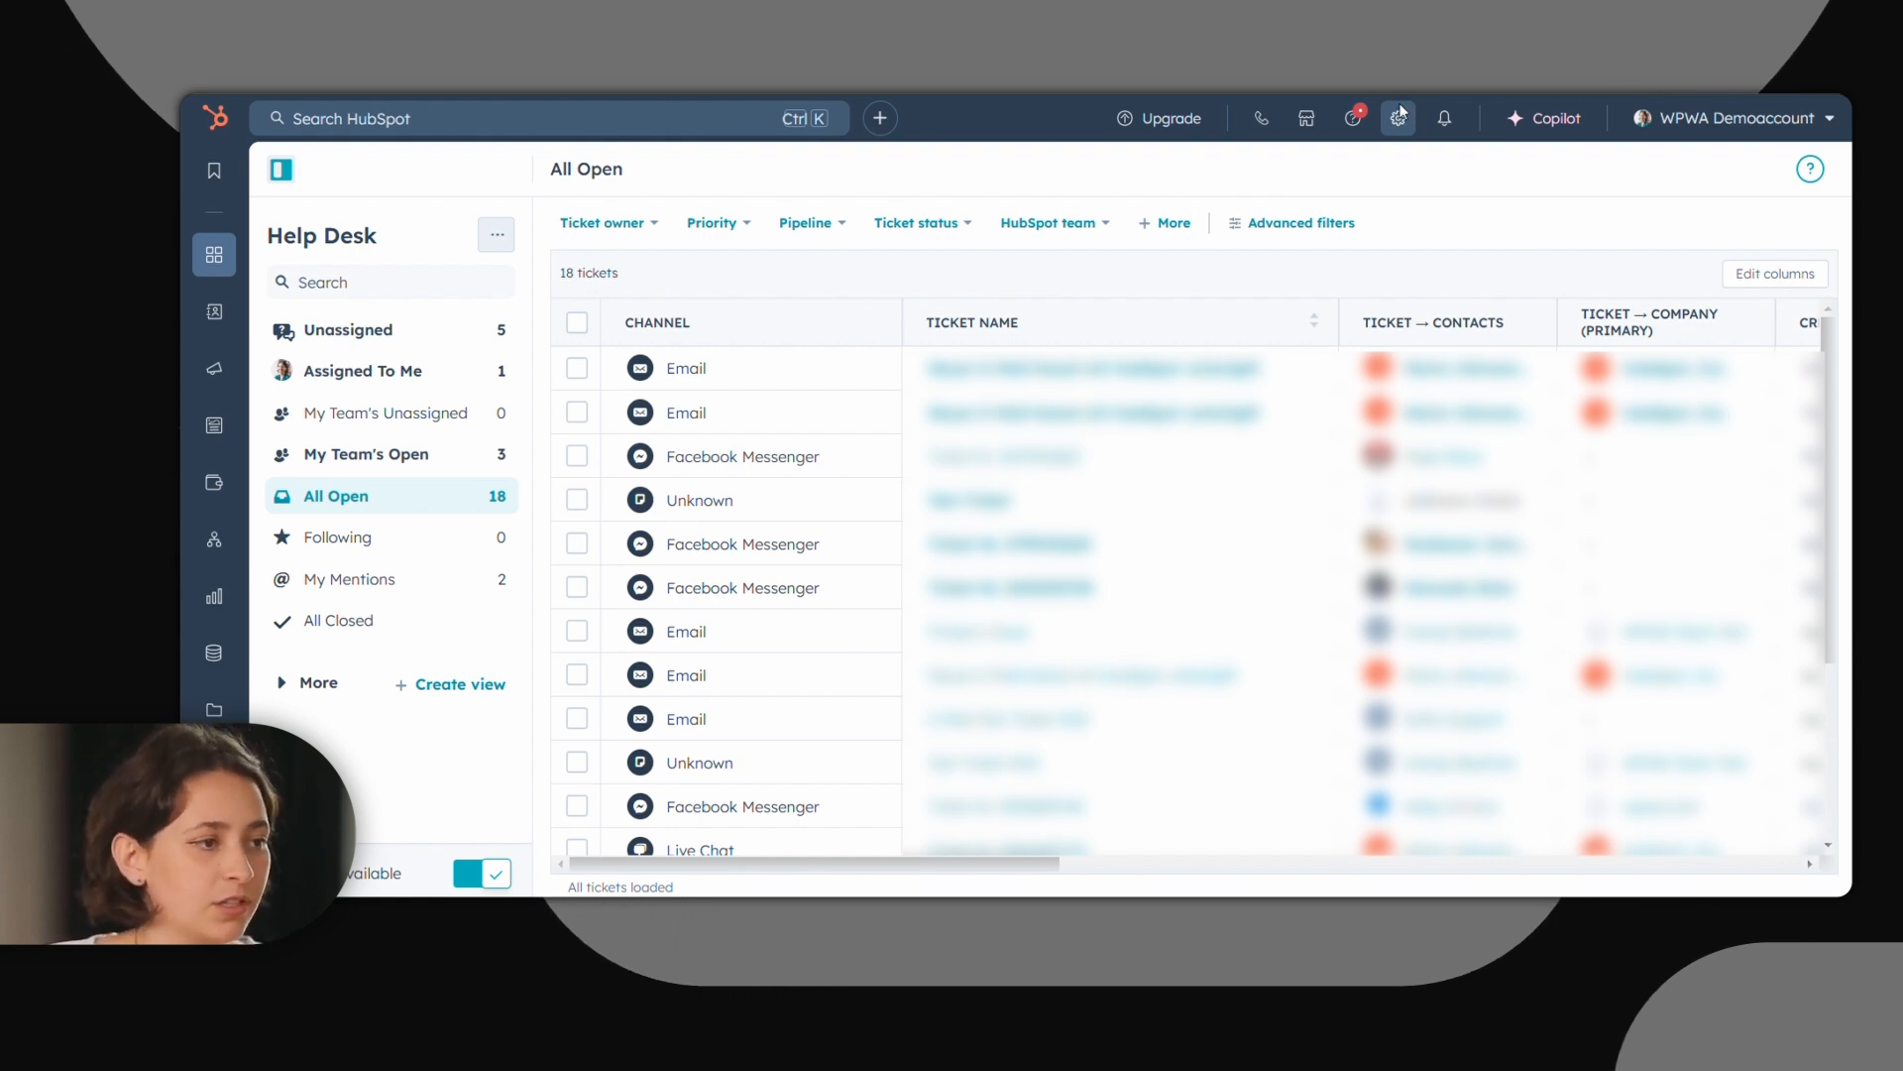
Step: Open the list of routing skills in the account's settings
{"action": "left_click", "coordinate": [1401, 113]}
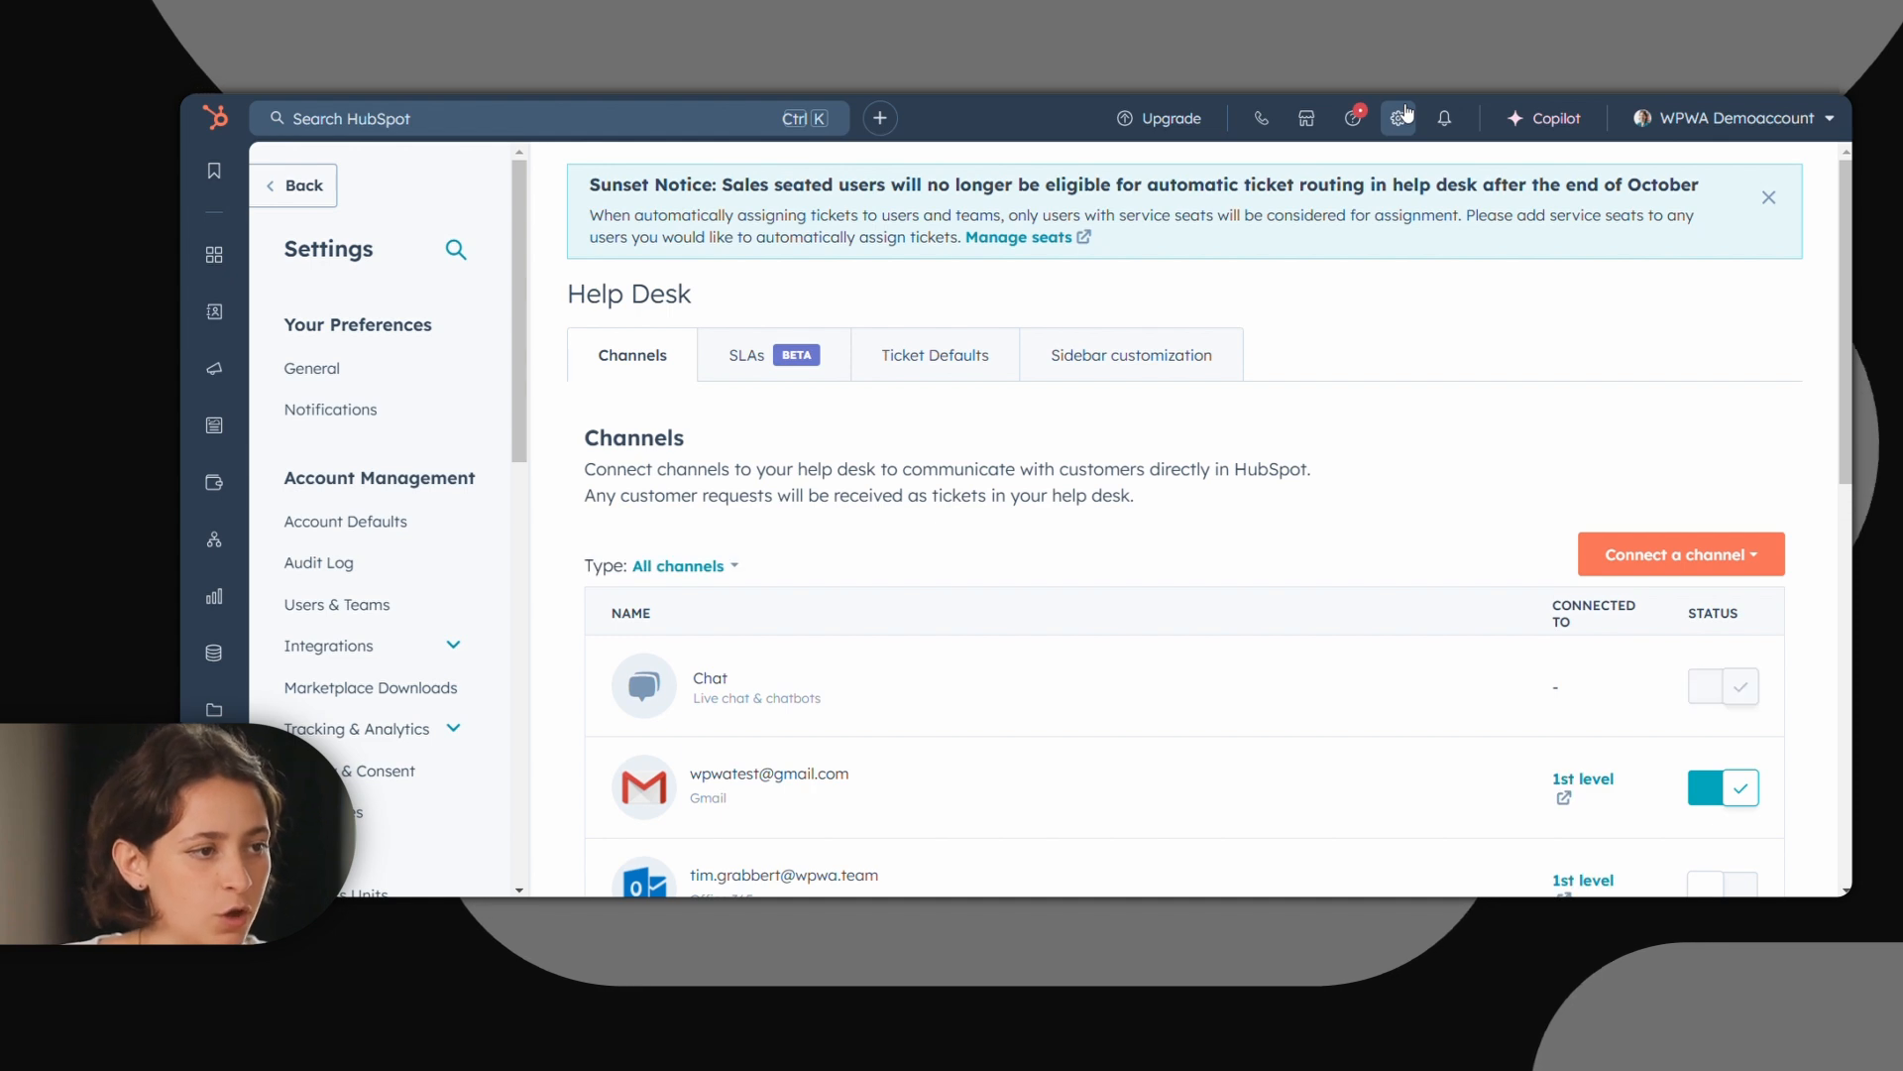
{"action": "scroll", "coordinate": [396, 699], "scroll_direction": "down", "scroll_amount": 3}
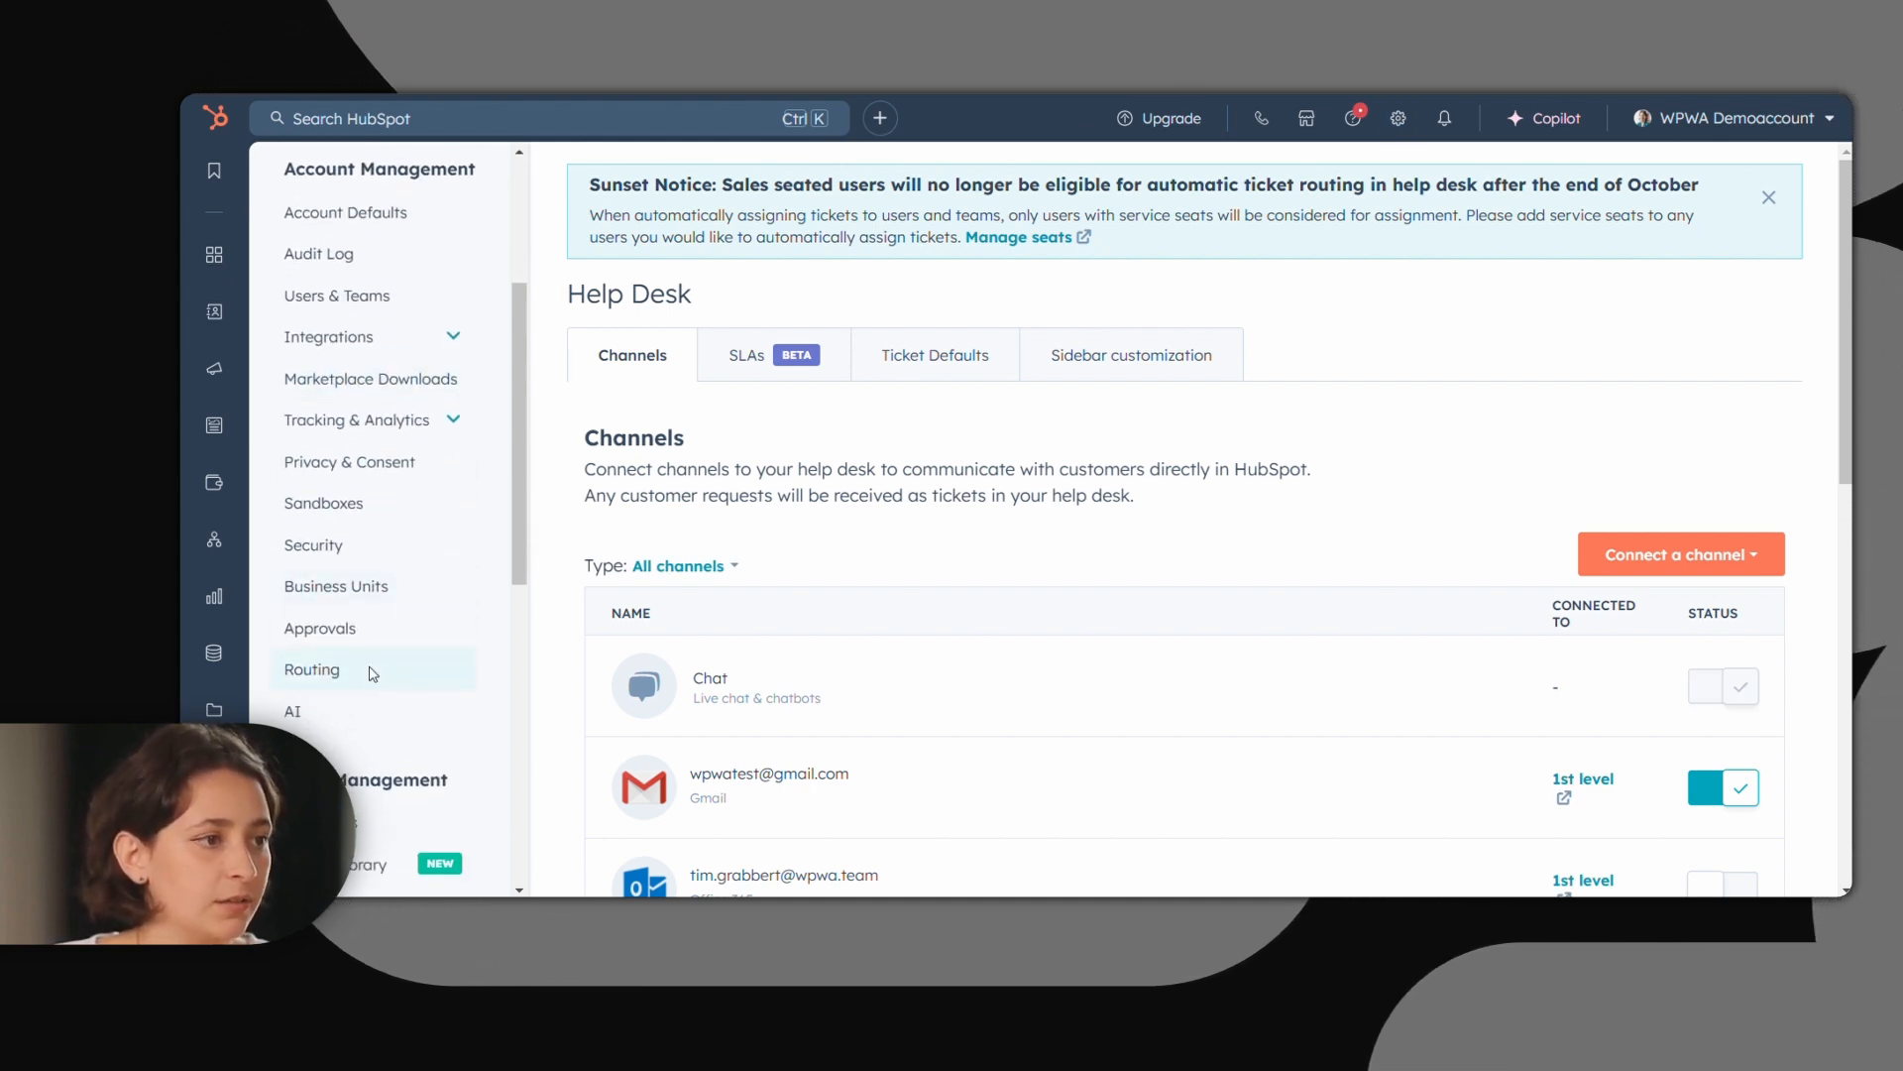
{"action": "left_click", "coordinate": [371, 673]}
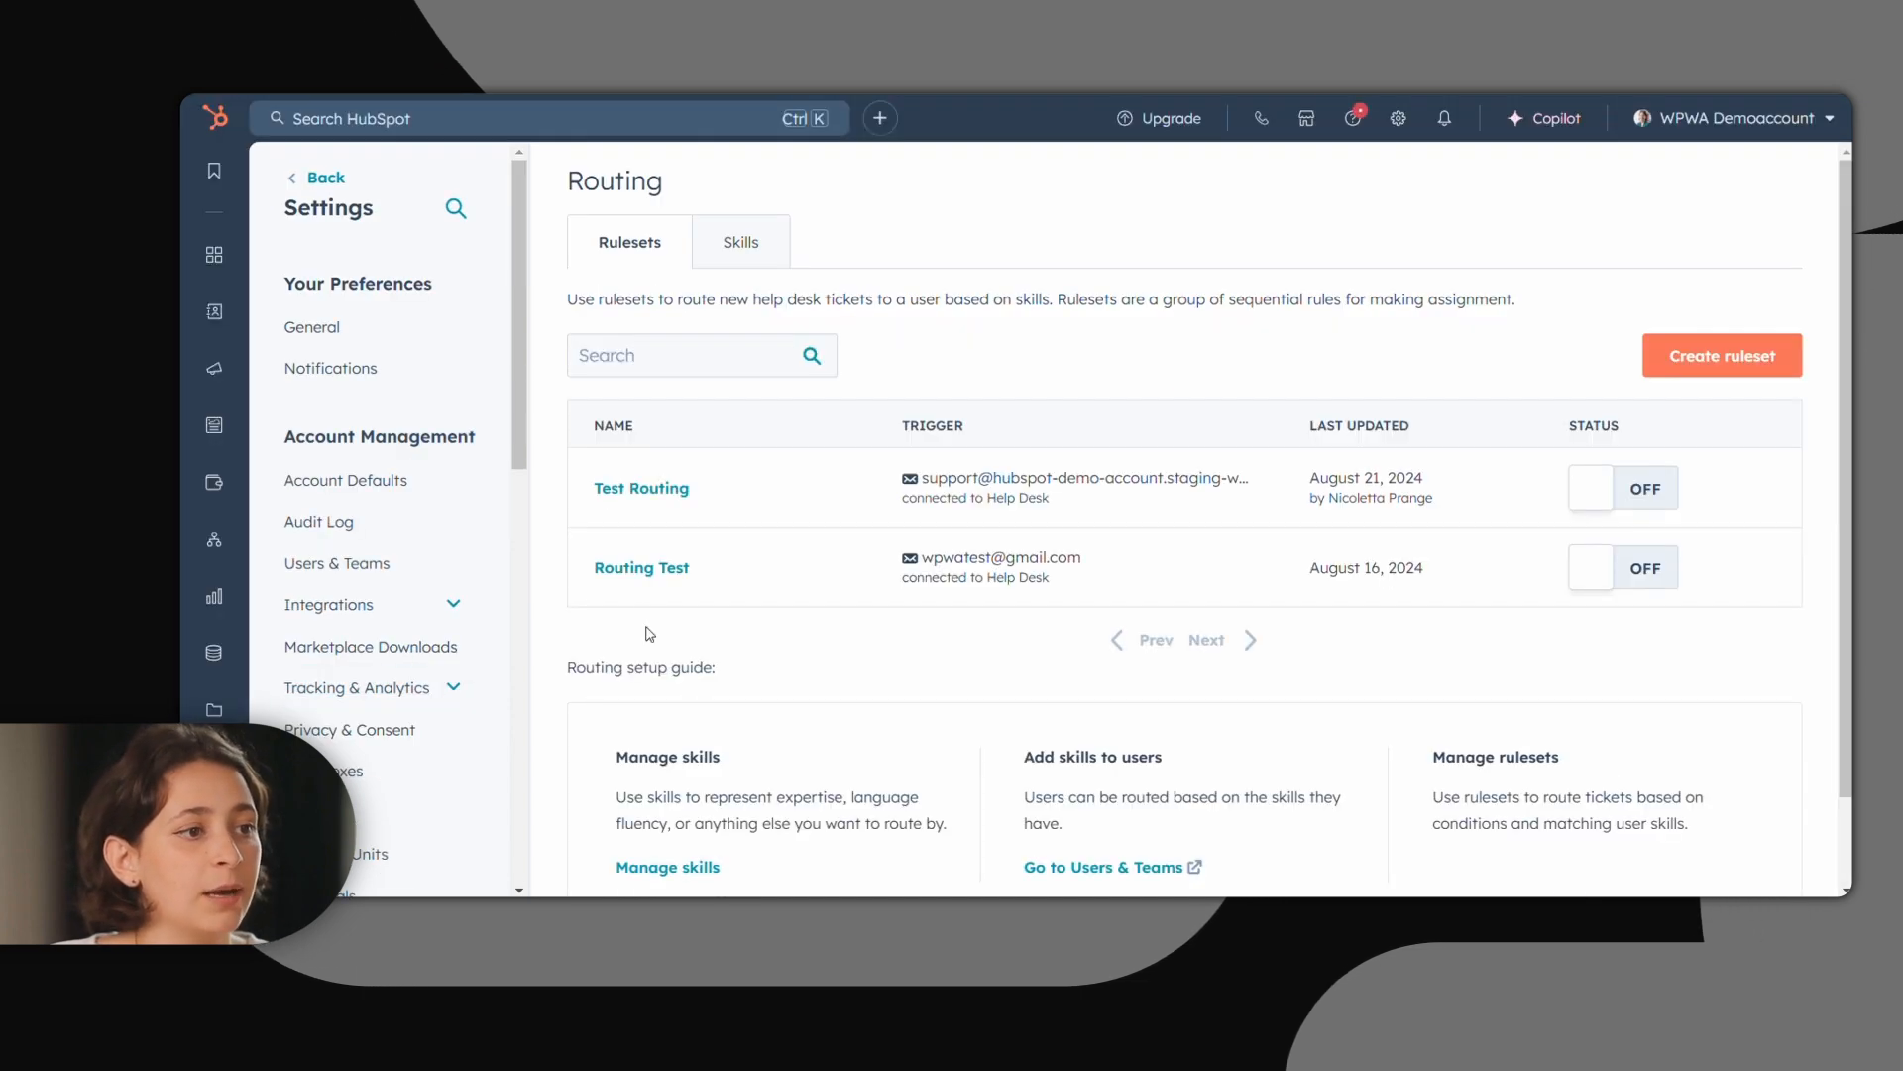
{"action": "scroll", "coordinate": [654, 616], "scroll_direction": "down", "scroll_amount": 1}
{"action": "scroll", "coordinate": [654, 616], "scroll_direction": "up", "scroll_amount": 1}
{"action": "left_click", "coordinate": [740, 260]}
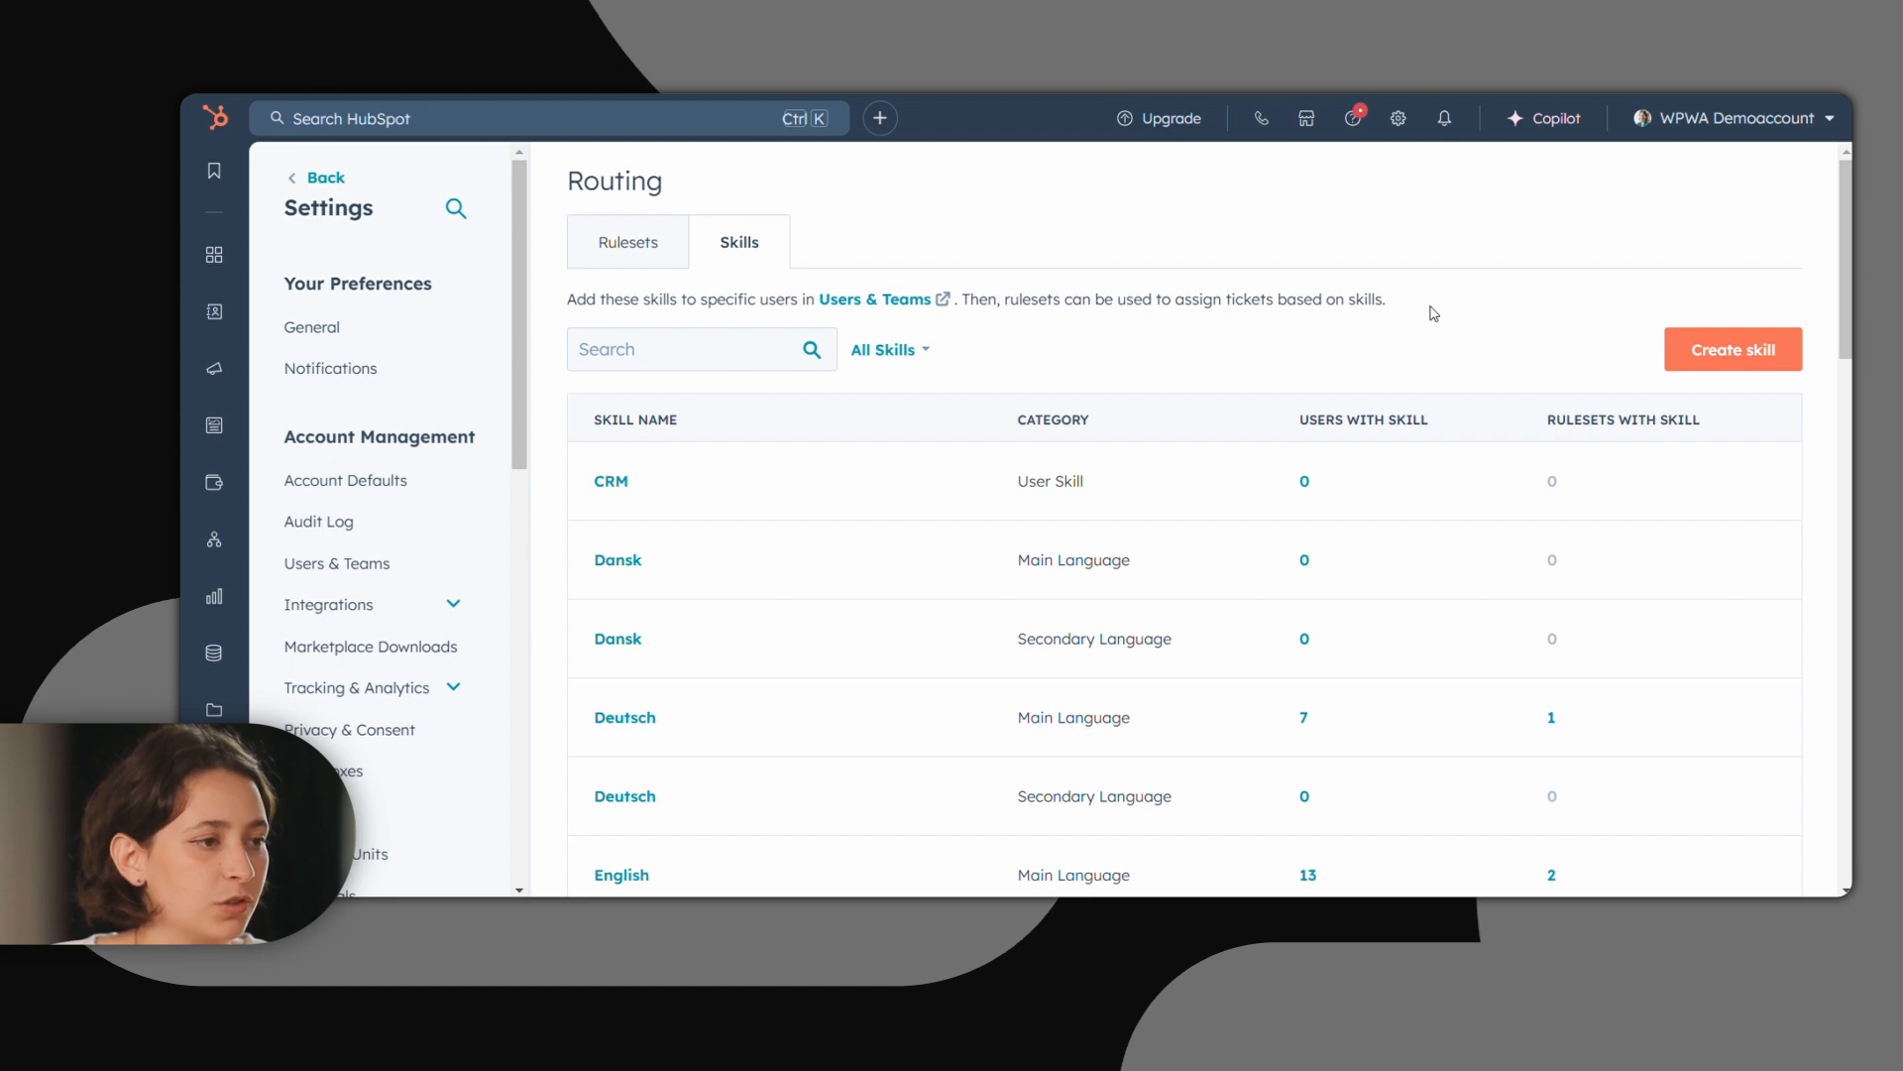
Step: Create a user skill named HubSpot Consulting and return to the routing rulesets
{"action": "left_click", "coordinate": [1694, 352]}
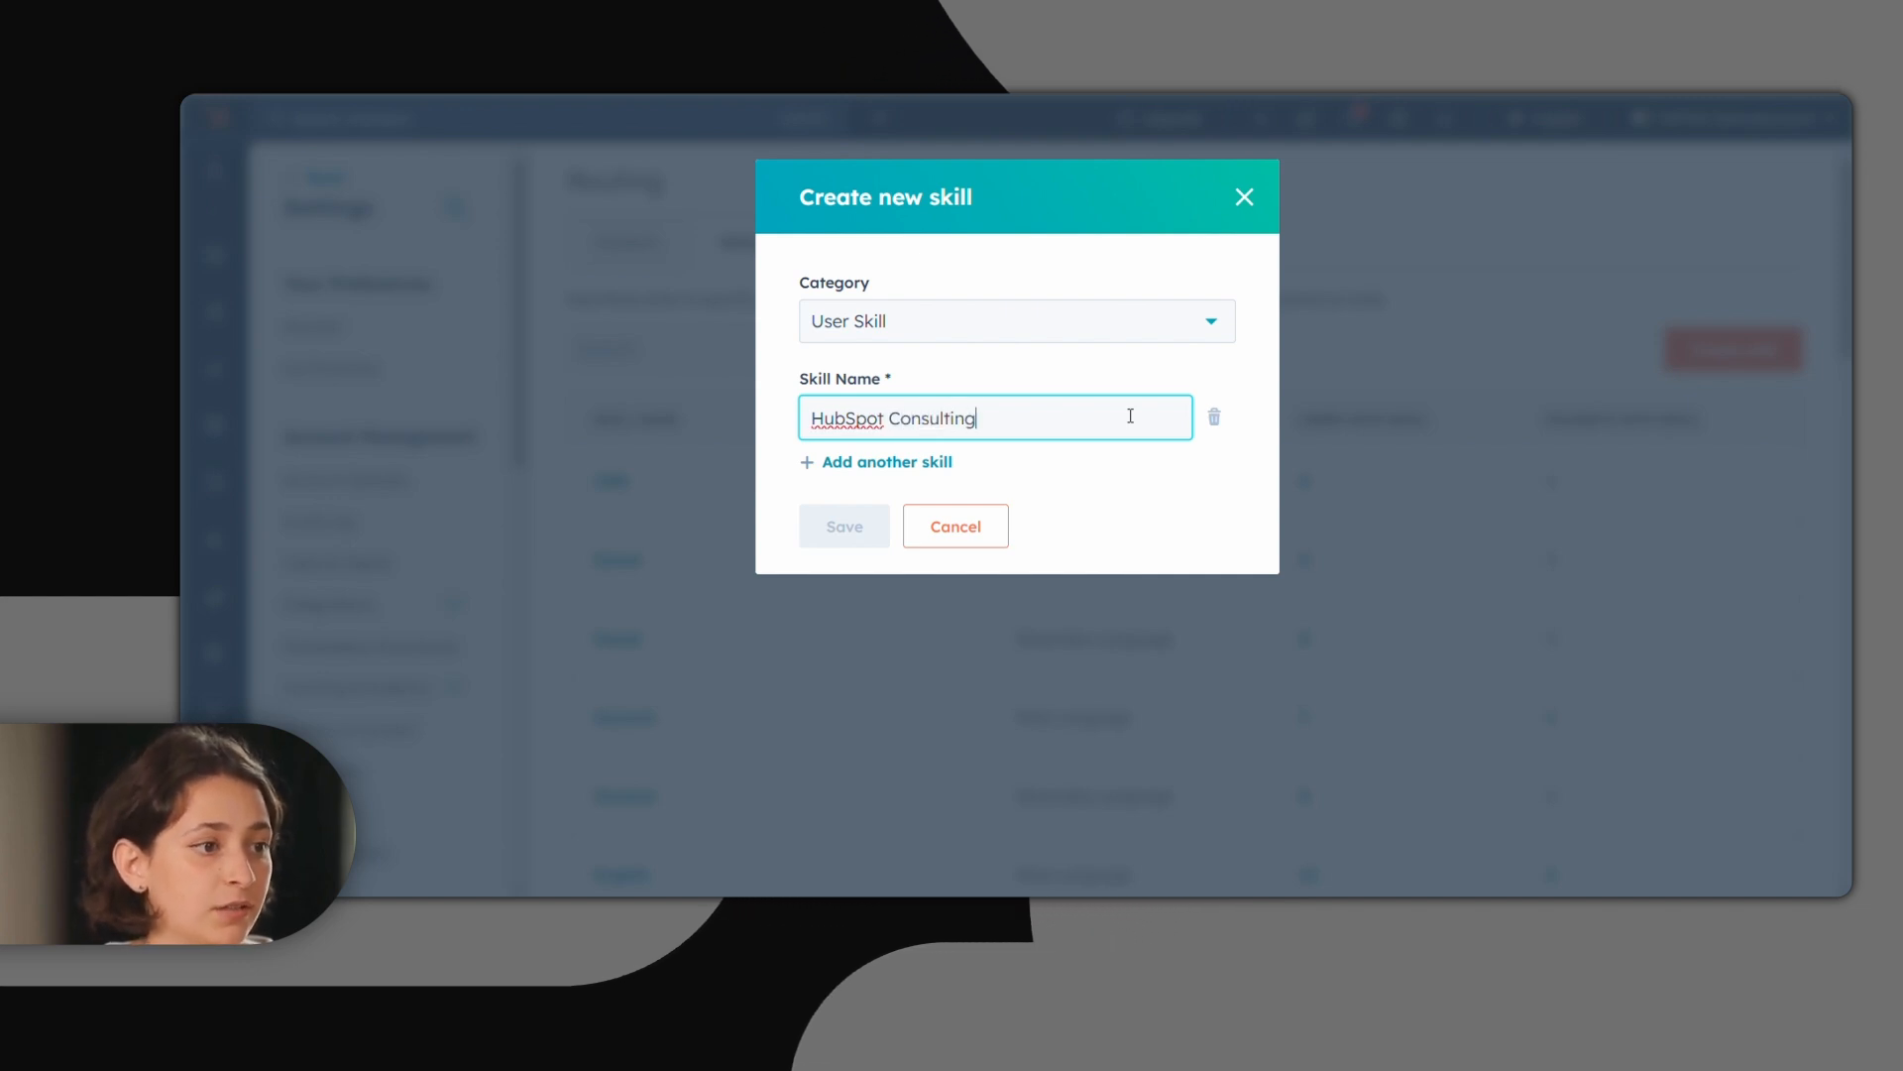
{"action": "left_click", "coordinate": [854, 526]}
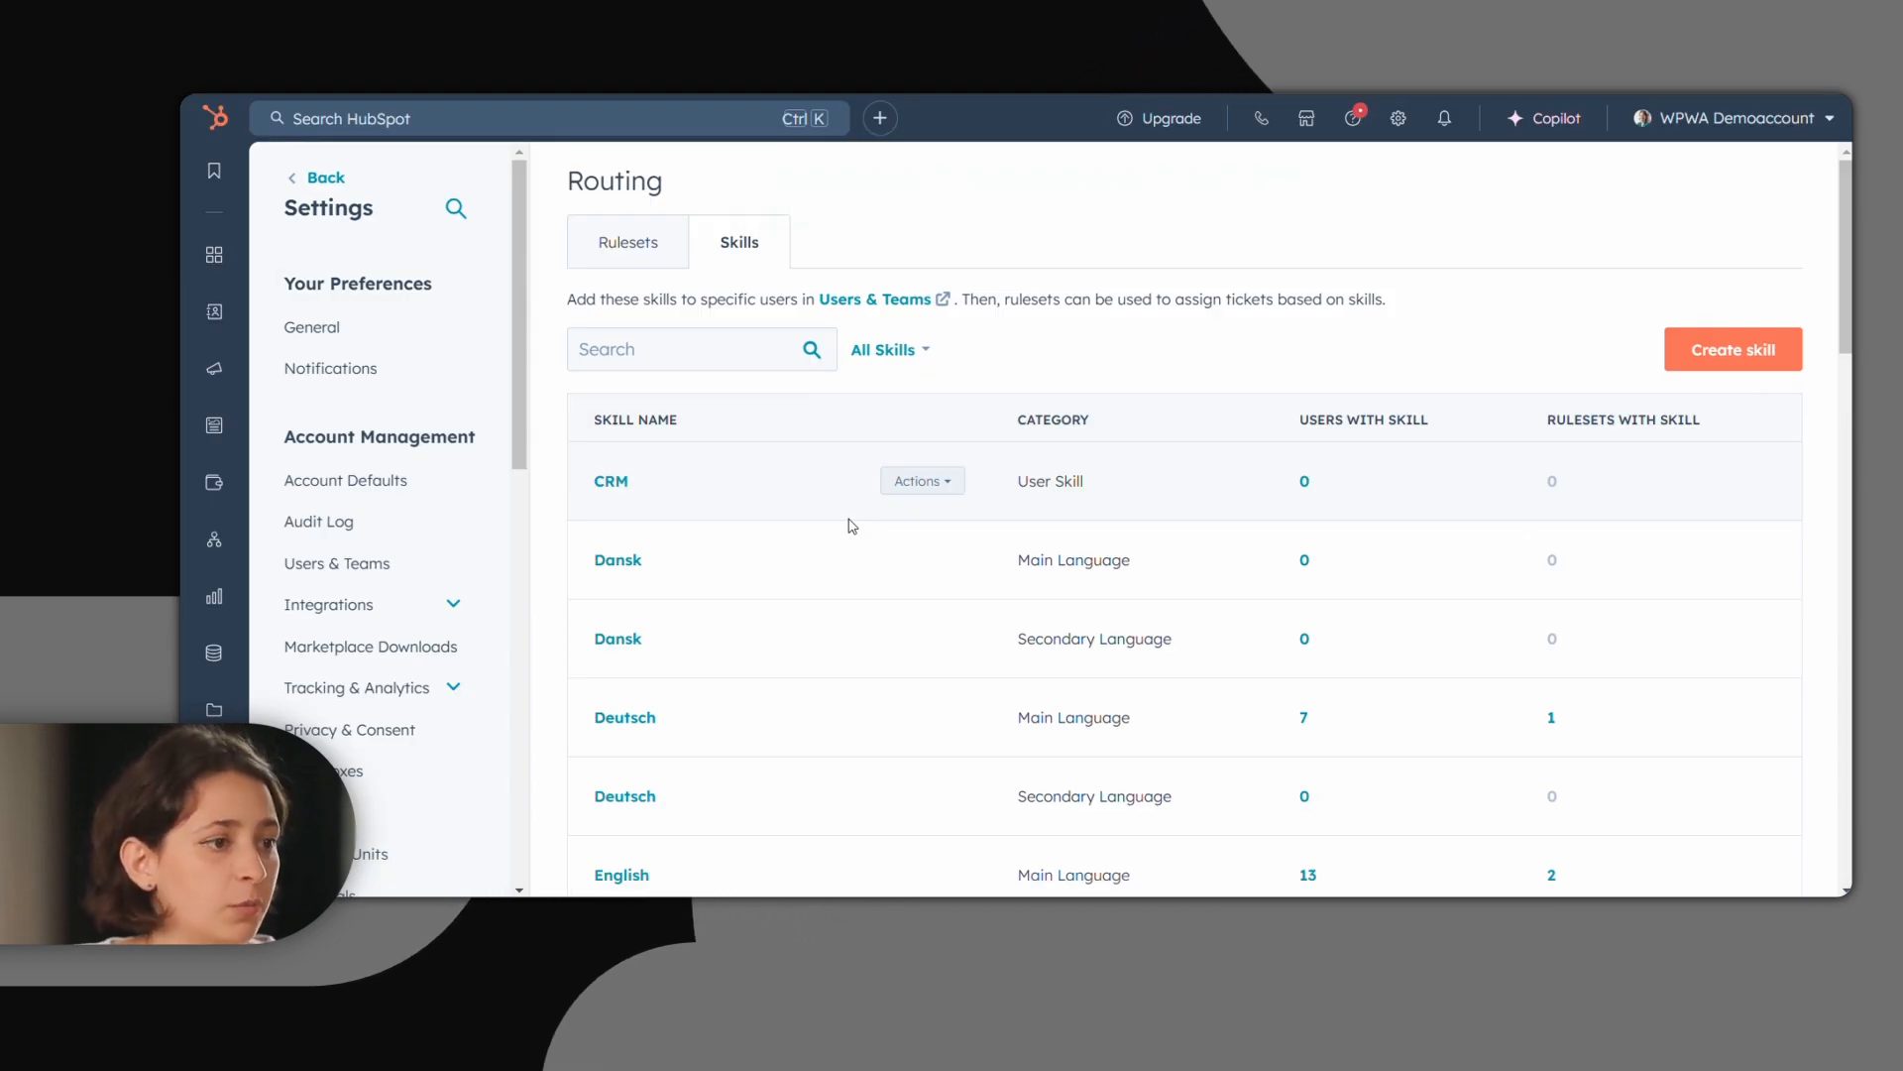
{"action": "left_click", "coordinate": [649, 255]}
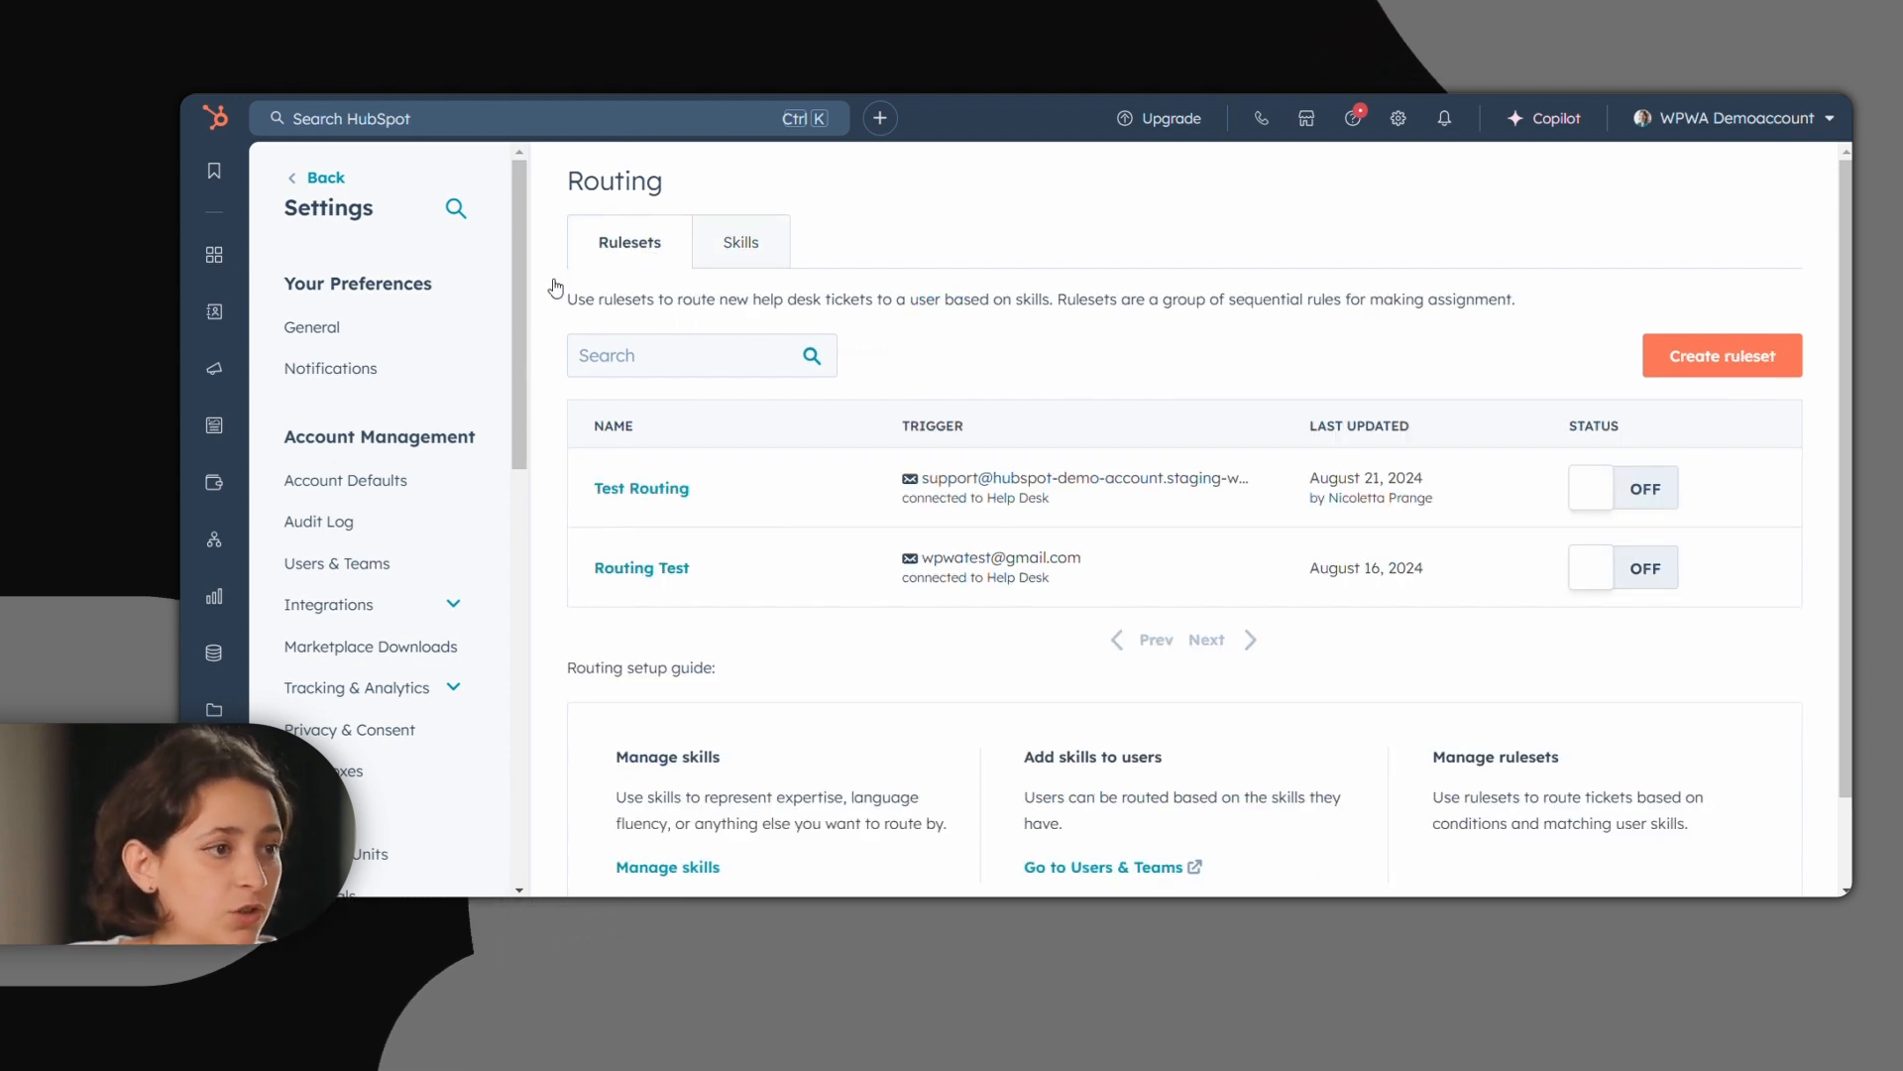
Step: Open the skills settings of the Super Admin user with the Partner seat in Users & Teams
{"action": "left_click", "coordinate": [340, 565]}
{"action": "scroll", "coordinate": [645, 745], "scroll_direction": "down", "scroll_amount": 3}
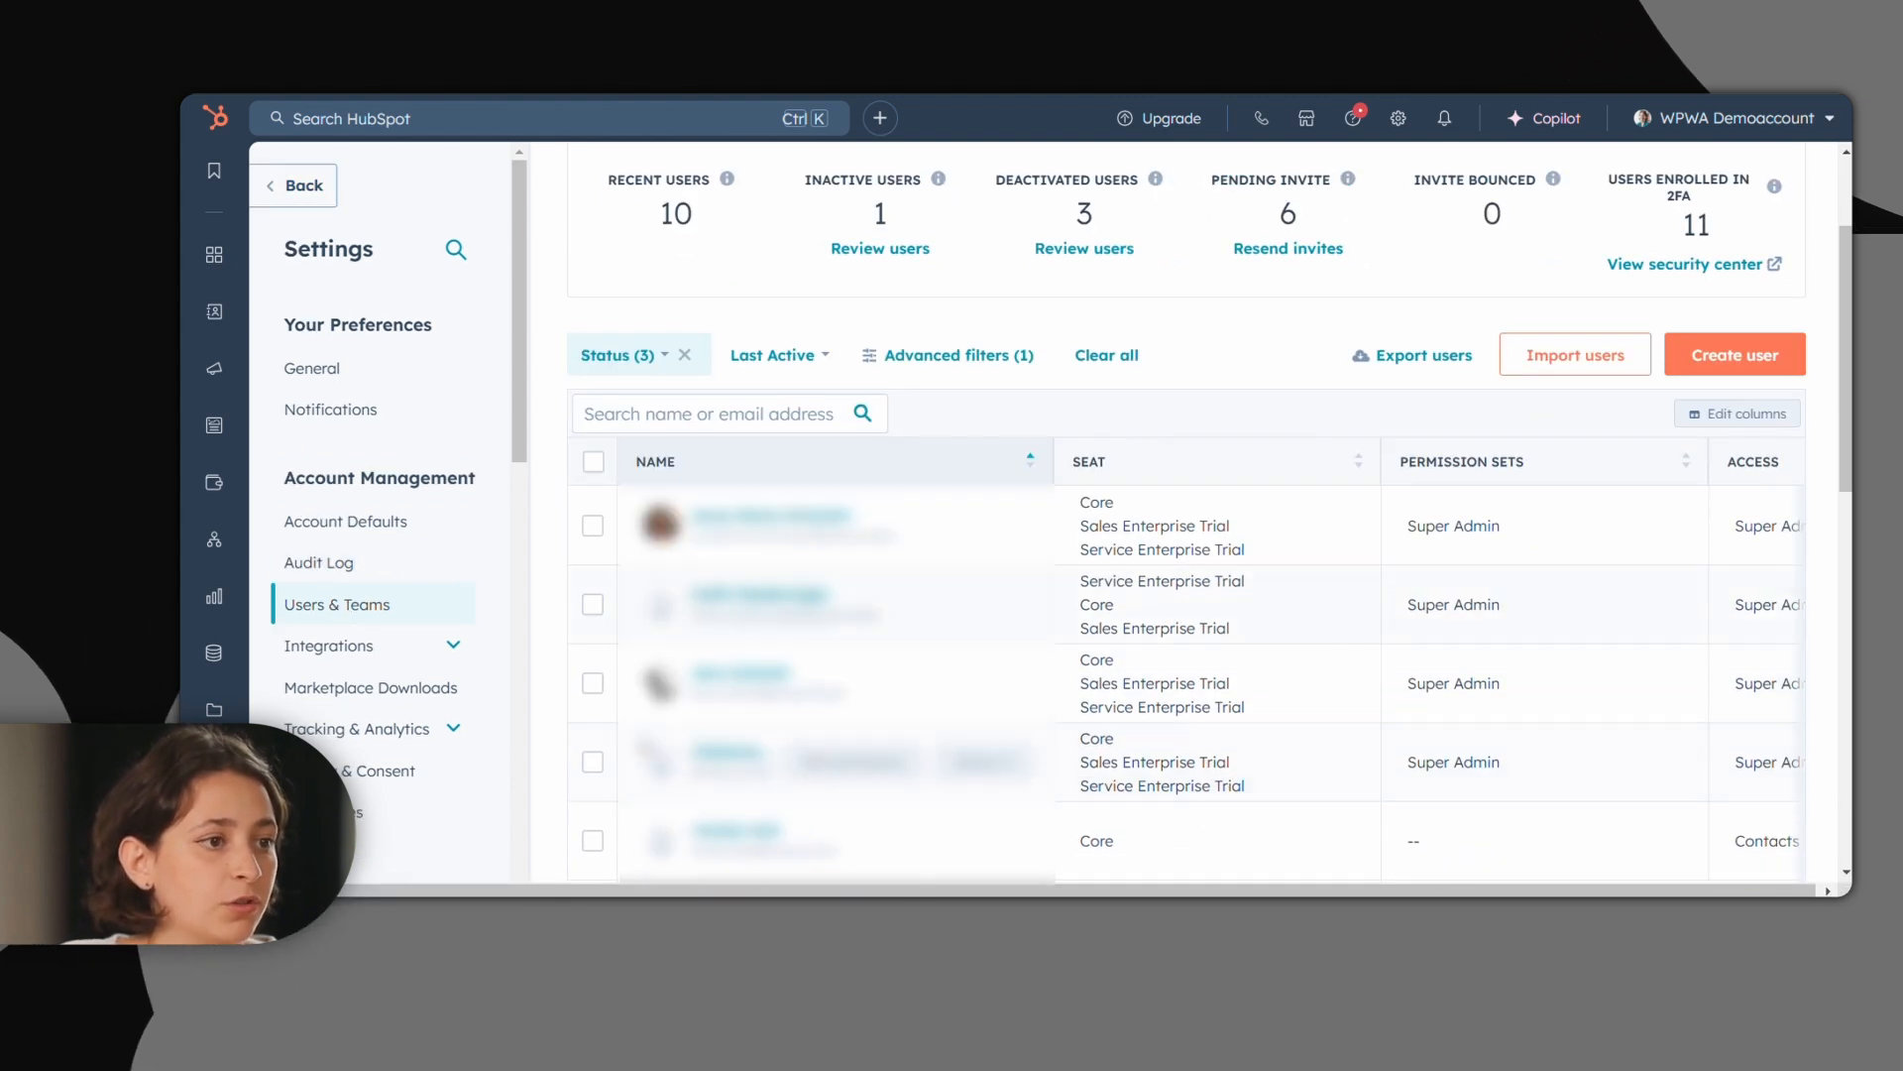
{"action": "scroll", "coordinate": [645, 746], "scroll_direction": "down", "scroll_amount": 3}
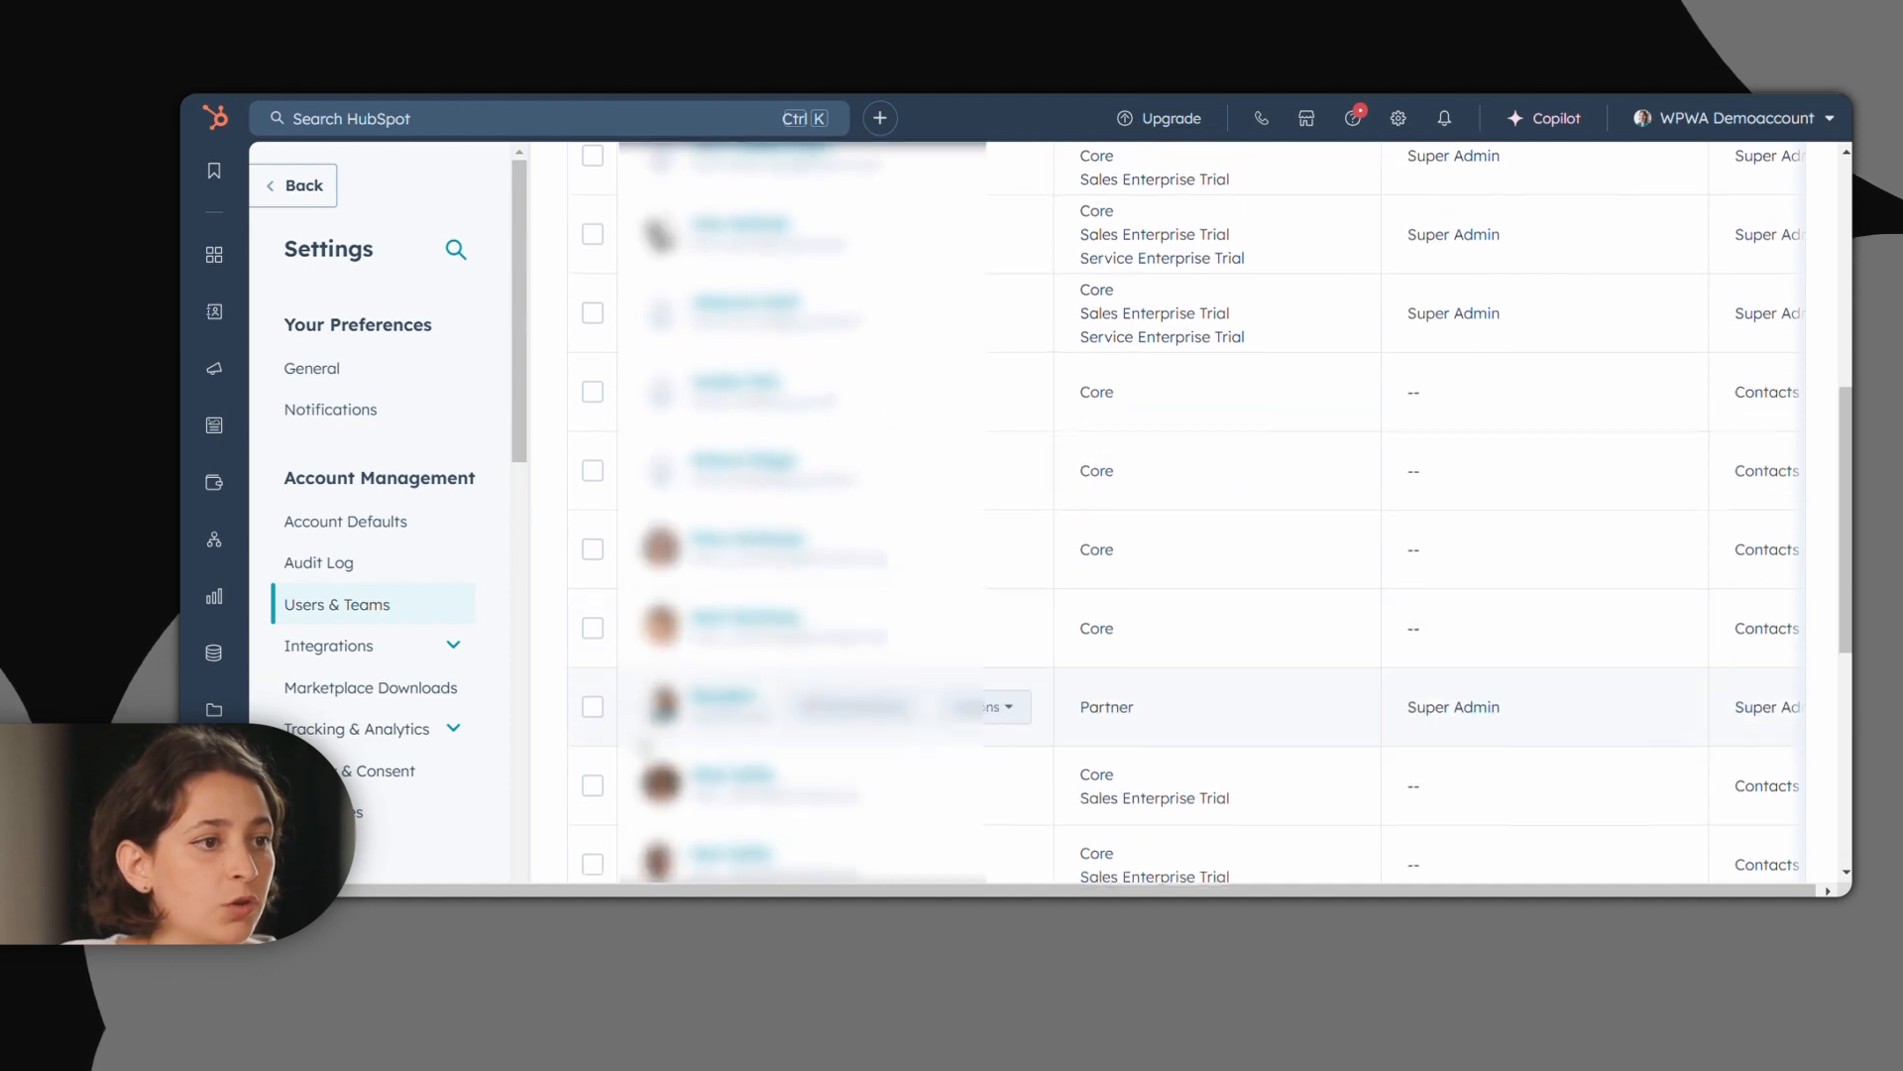
{"action": "left_click", "coordinate": [980, 704]}
{"action": "left_click", "coordinate": [859, 167]}
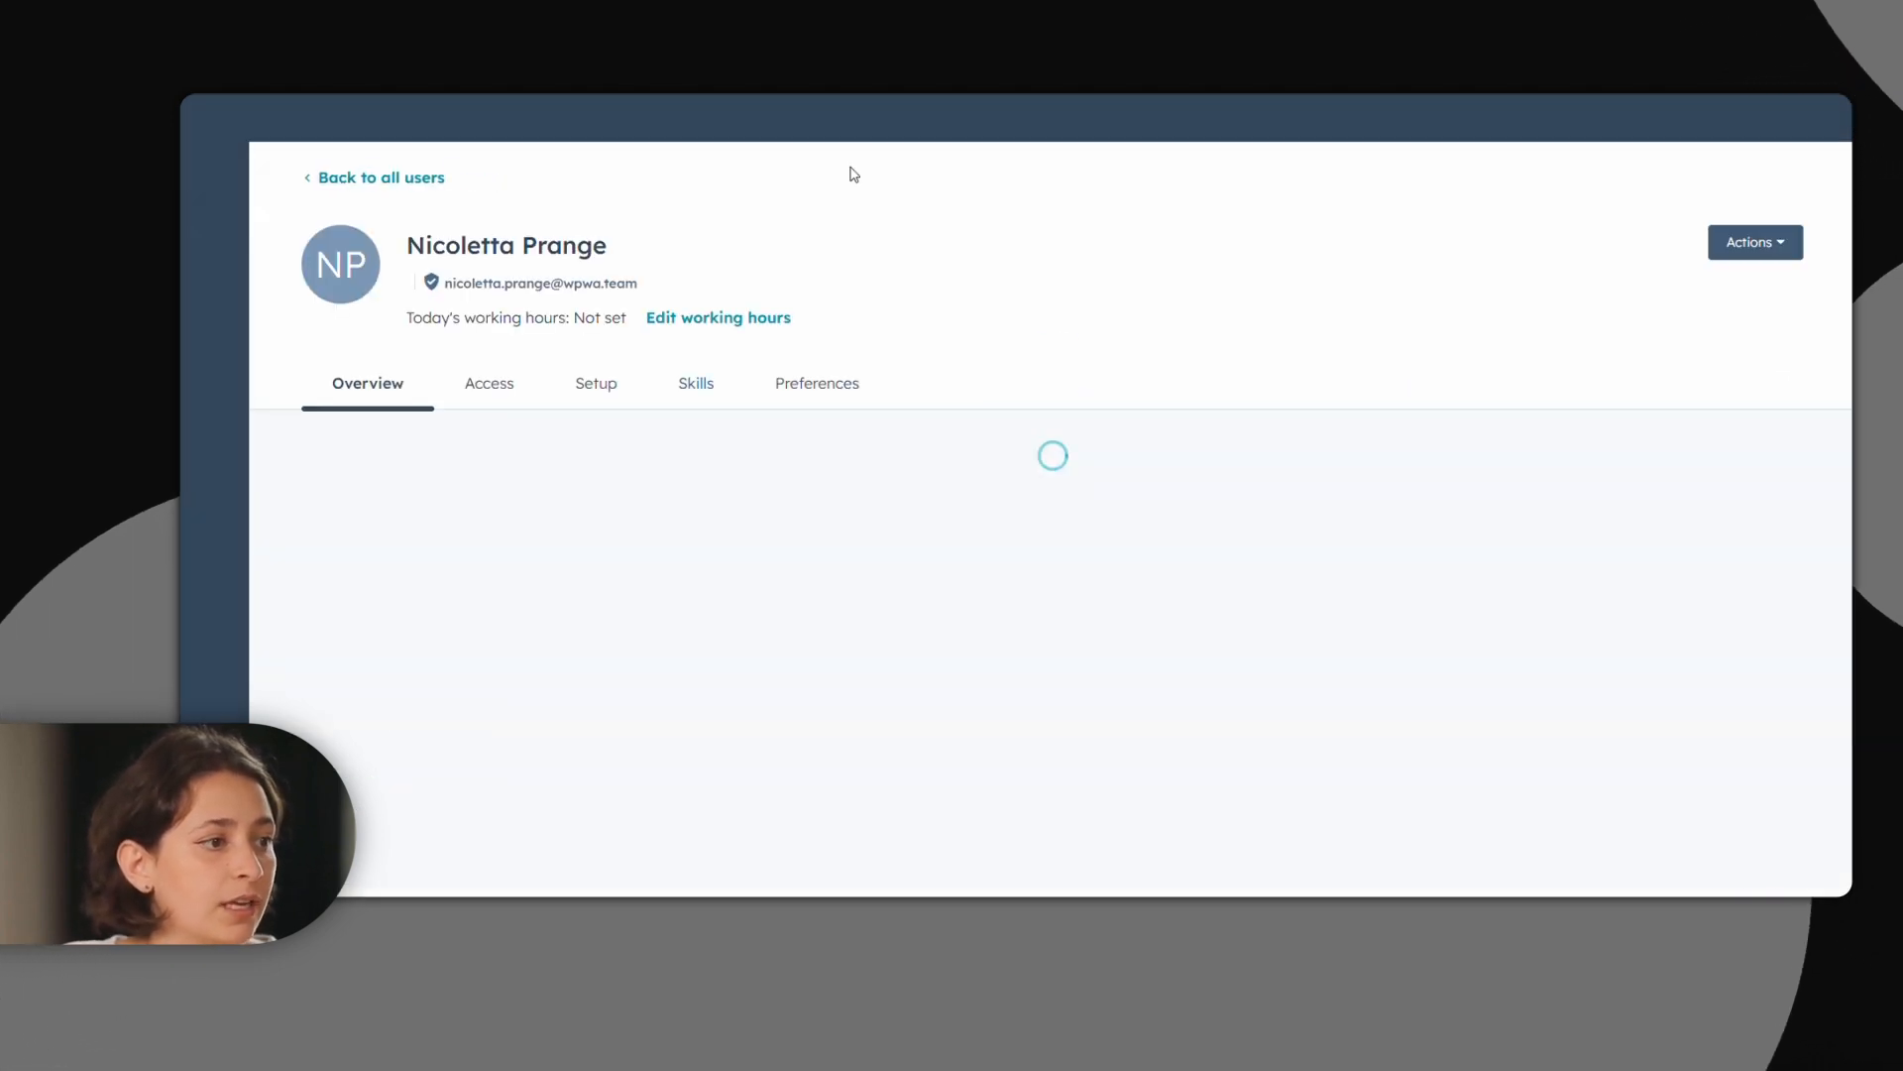
{"action": "left_click", "coordinate": [694, 382]}
Step: Give the user the HubSpot Consulting skill and English as secondary language
{"action": "scroll", "coordinate": [628, 552], "scroll_direction": "down", "scroll_amount": 1}
{"action": "left_click", "coordinate": [635, 533]}
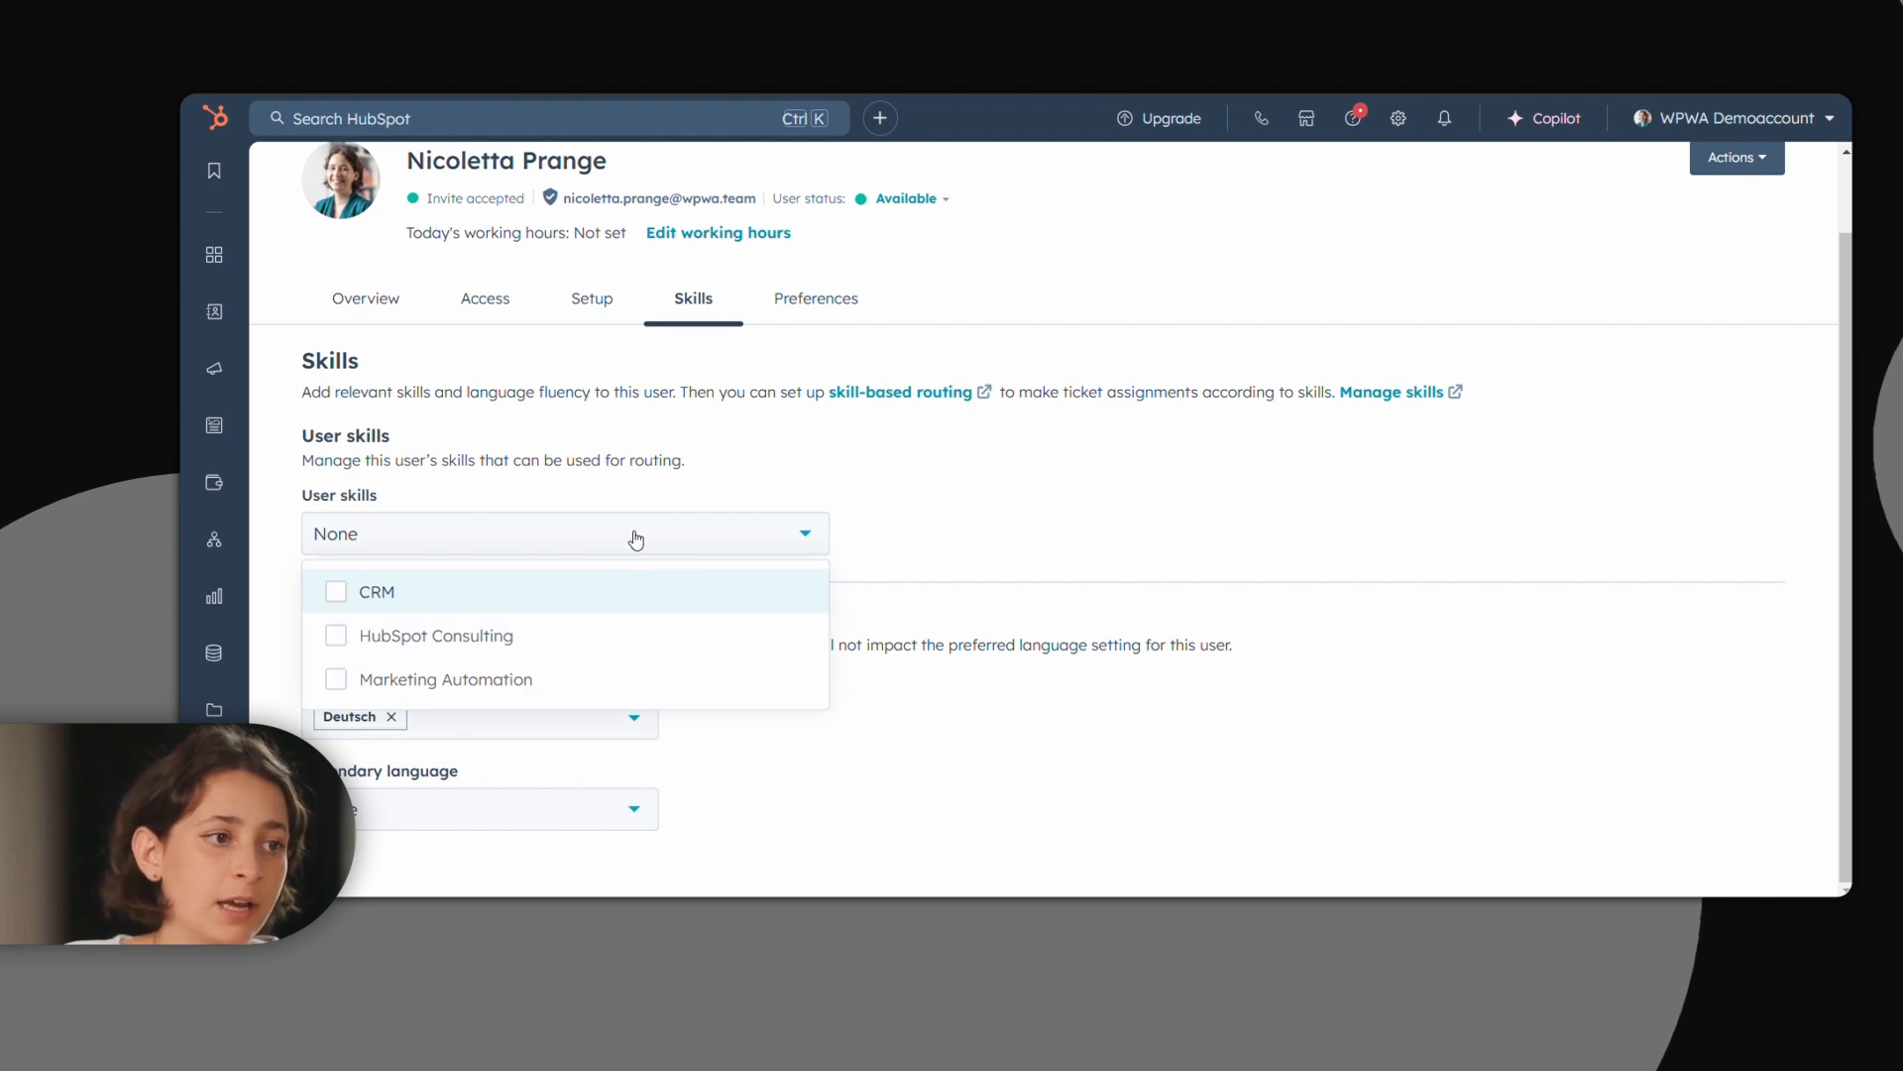
{"action": "left_click", "coordinate": [636, 620]}
{"action": "left_click", "coordinate": [908, 750]}
{"action": "left_click", "coordinate": [644, 803]}
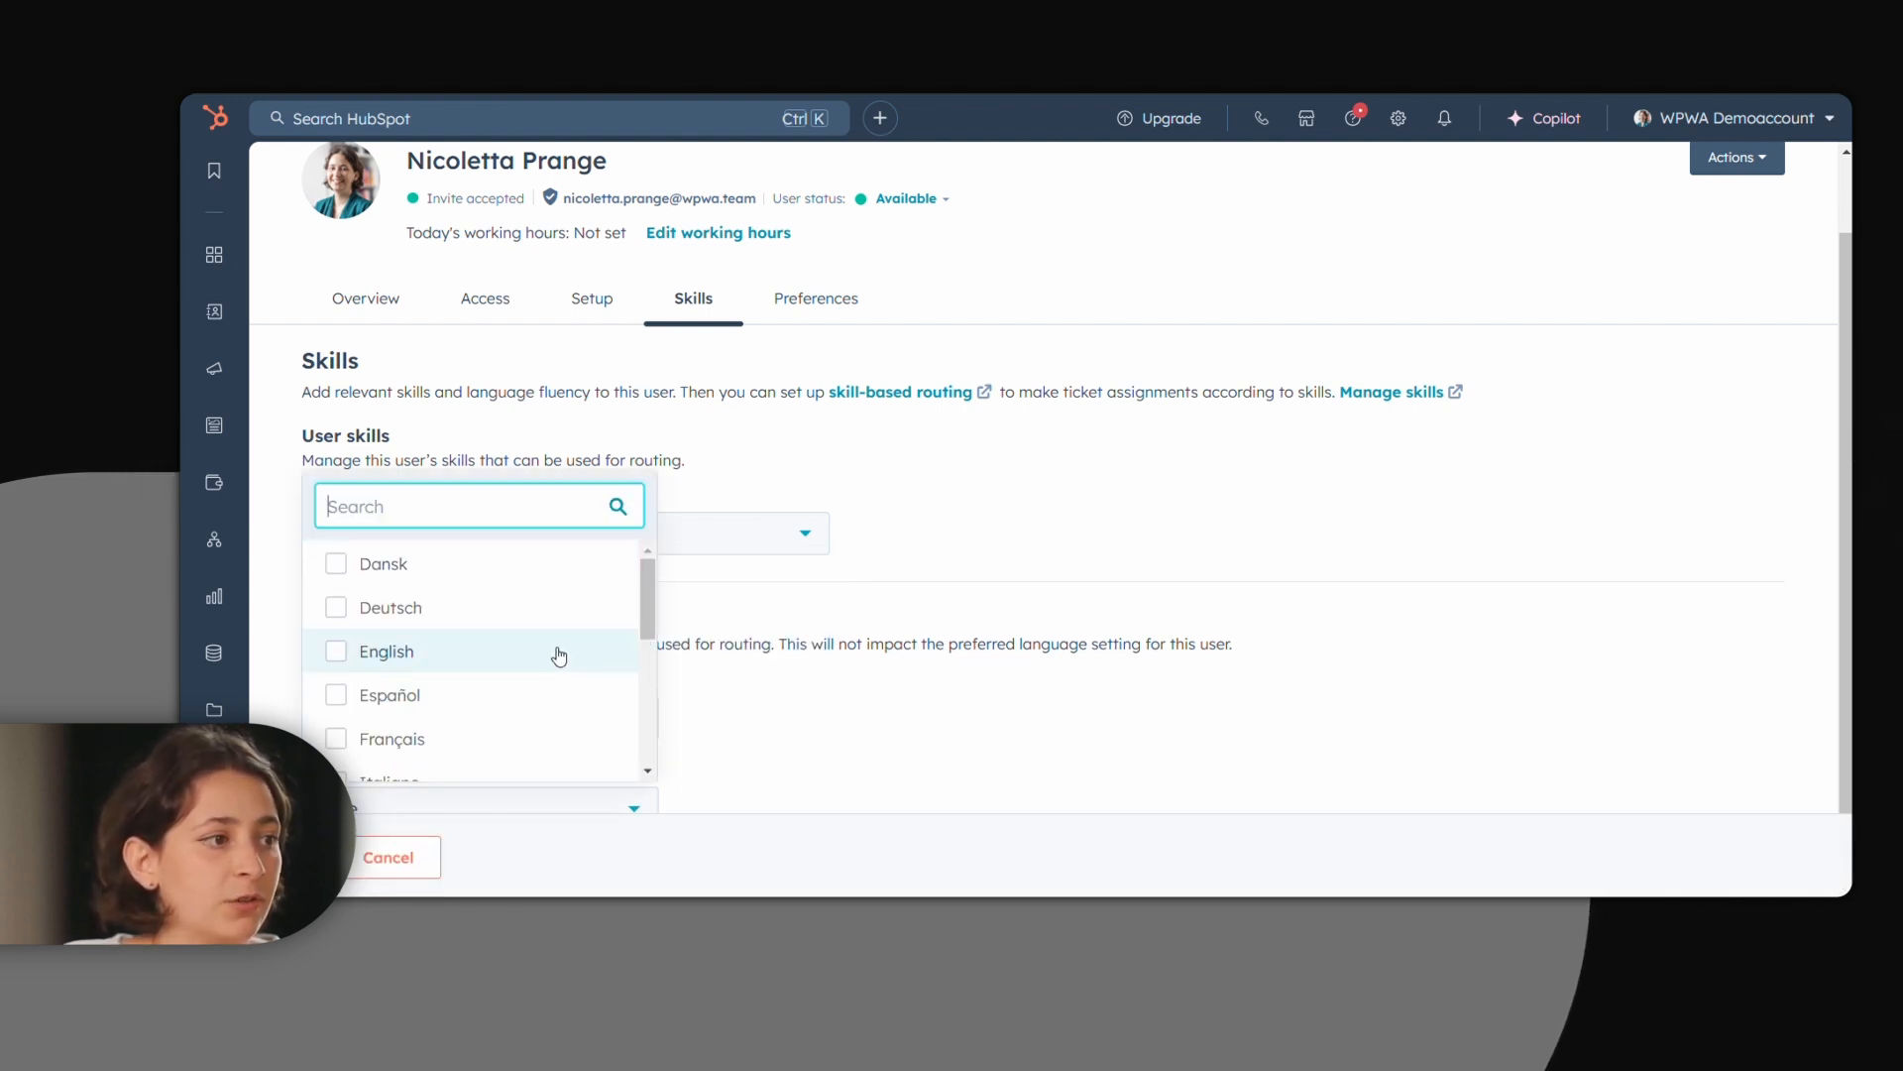
{"action": "left_click", "coordinate": [556, 652]}
{"action": "left_click", "coordinate": [748, 644]}
{"action": "scroll", "coordinate": [753, 638], "scroll_direction": "up", "scroll_amount": 1}
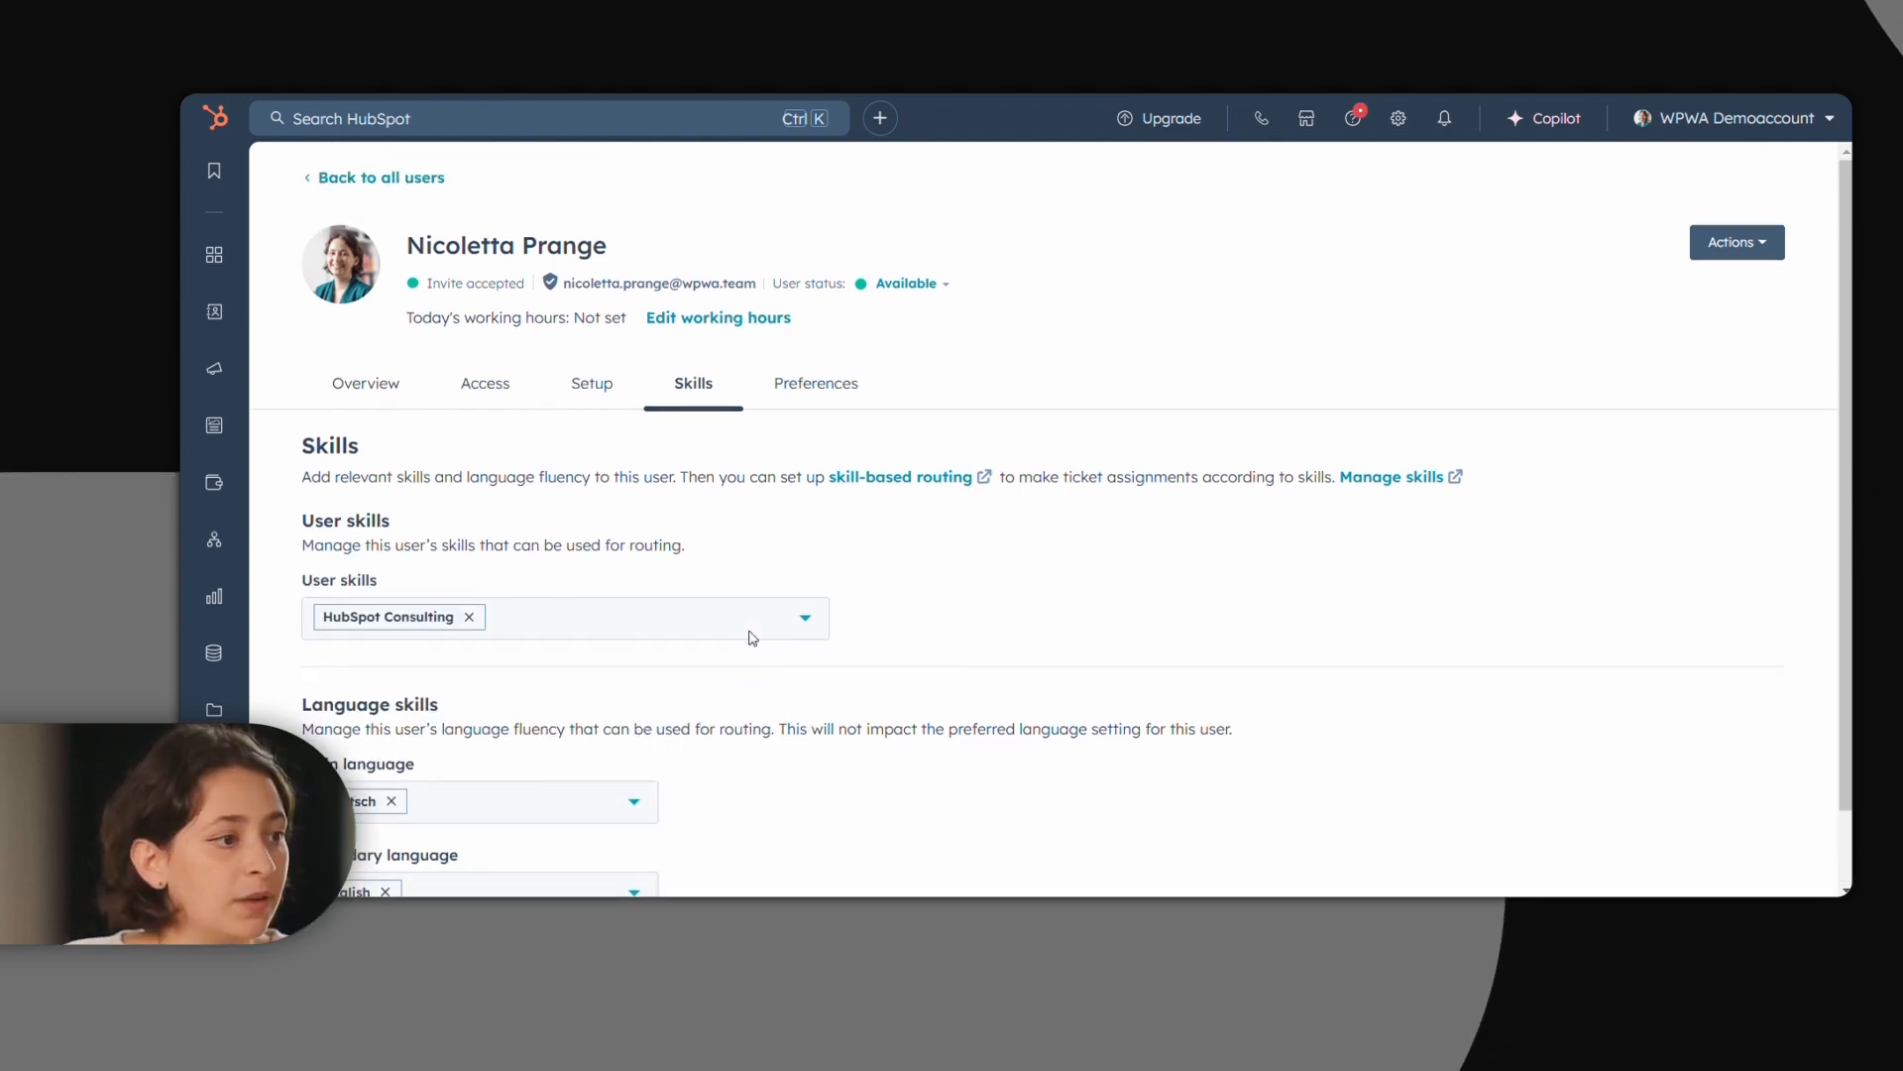
Step: Create a routing ruleset named Routing Rules, triggered by the first email channel connected to Help Desk
{"action": "left_click", "coordinate": [387, 179]}
{"action": "scroll", "coordinate": [377, 496], "scroll_direction": "down", "scroll_amount": 2}
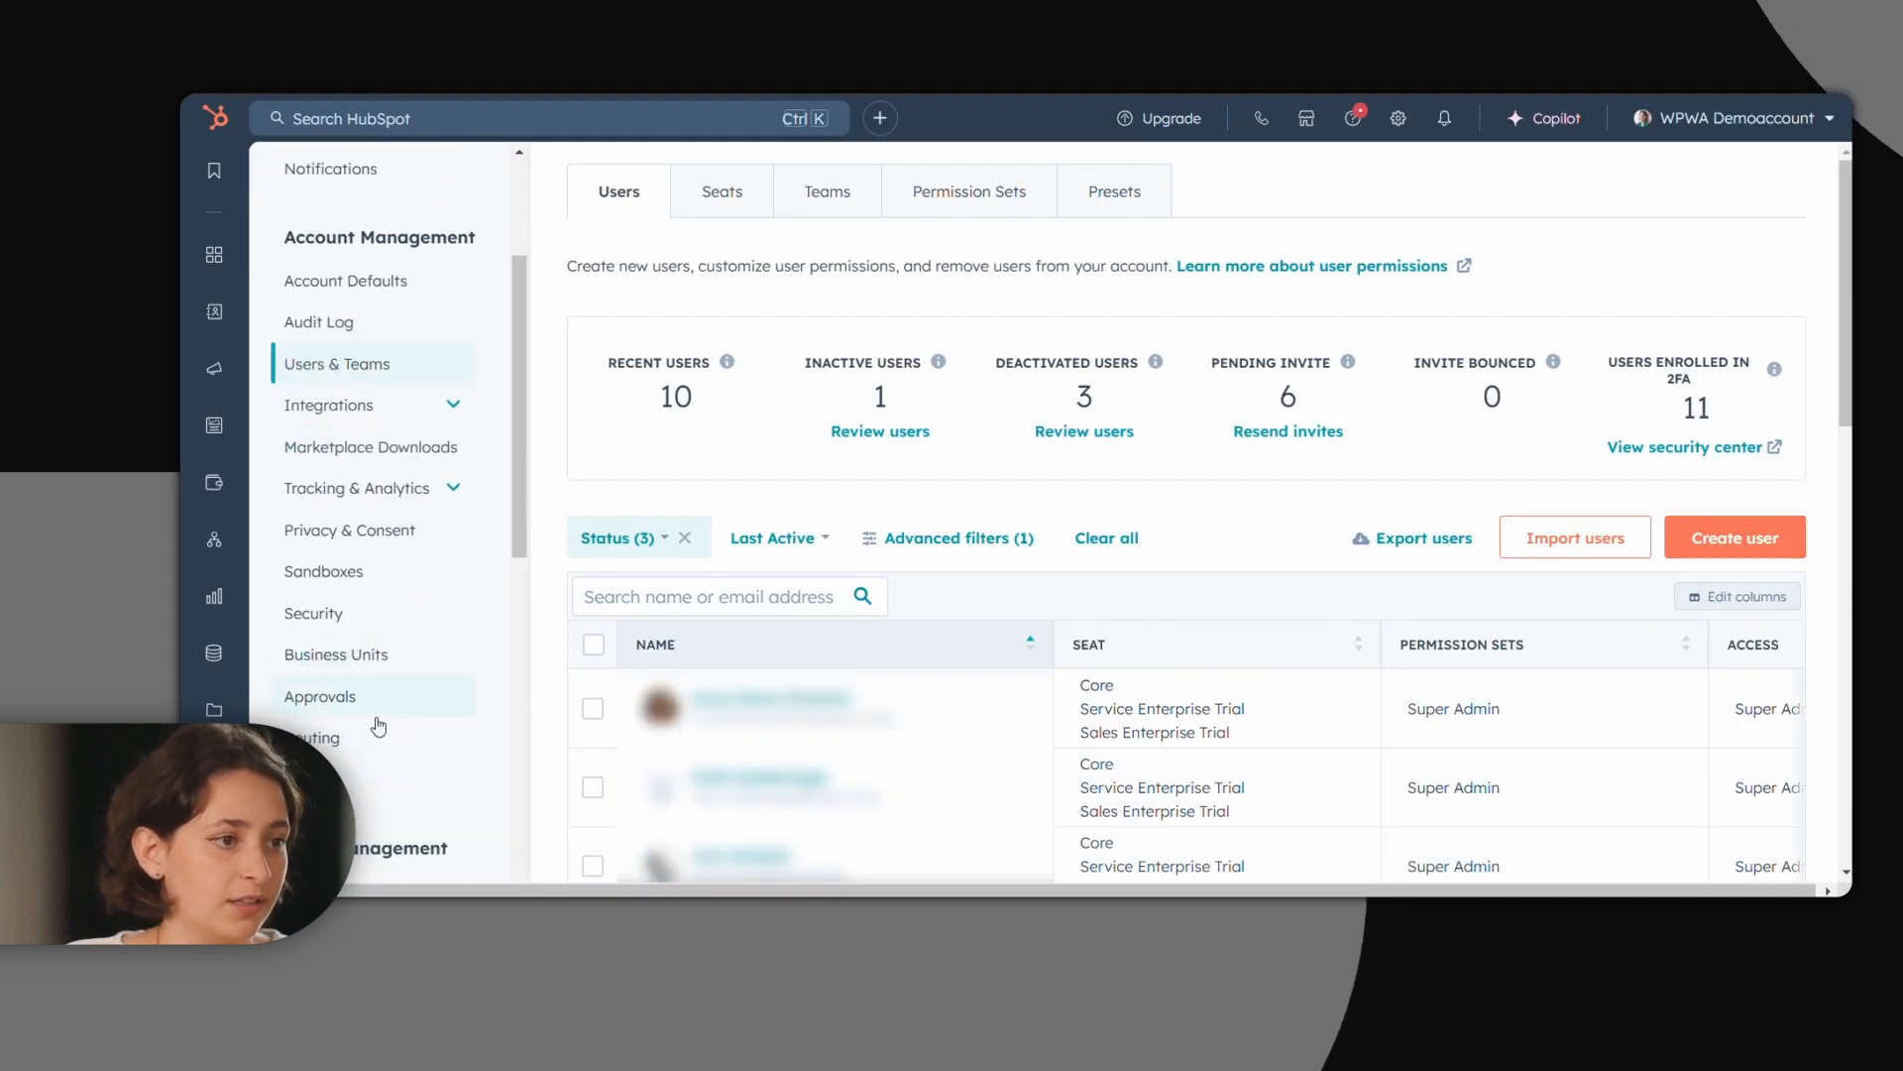
{"action": "left_click", "coordinate": [377, 727]}
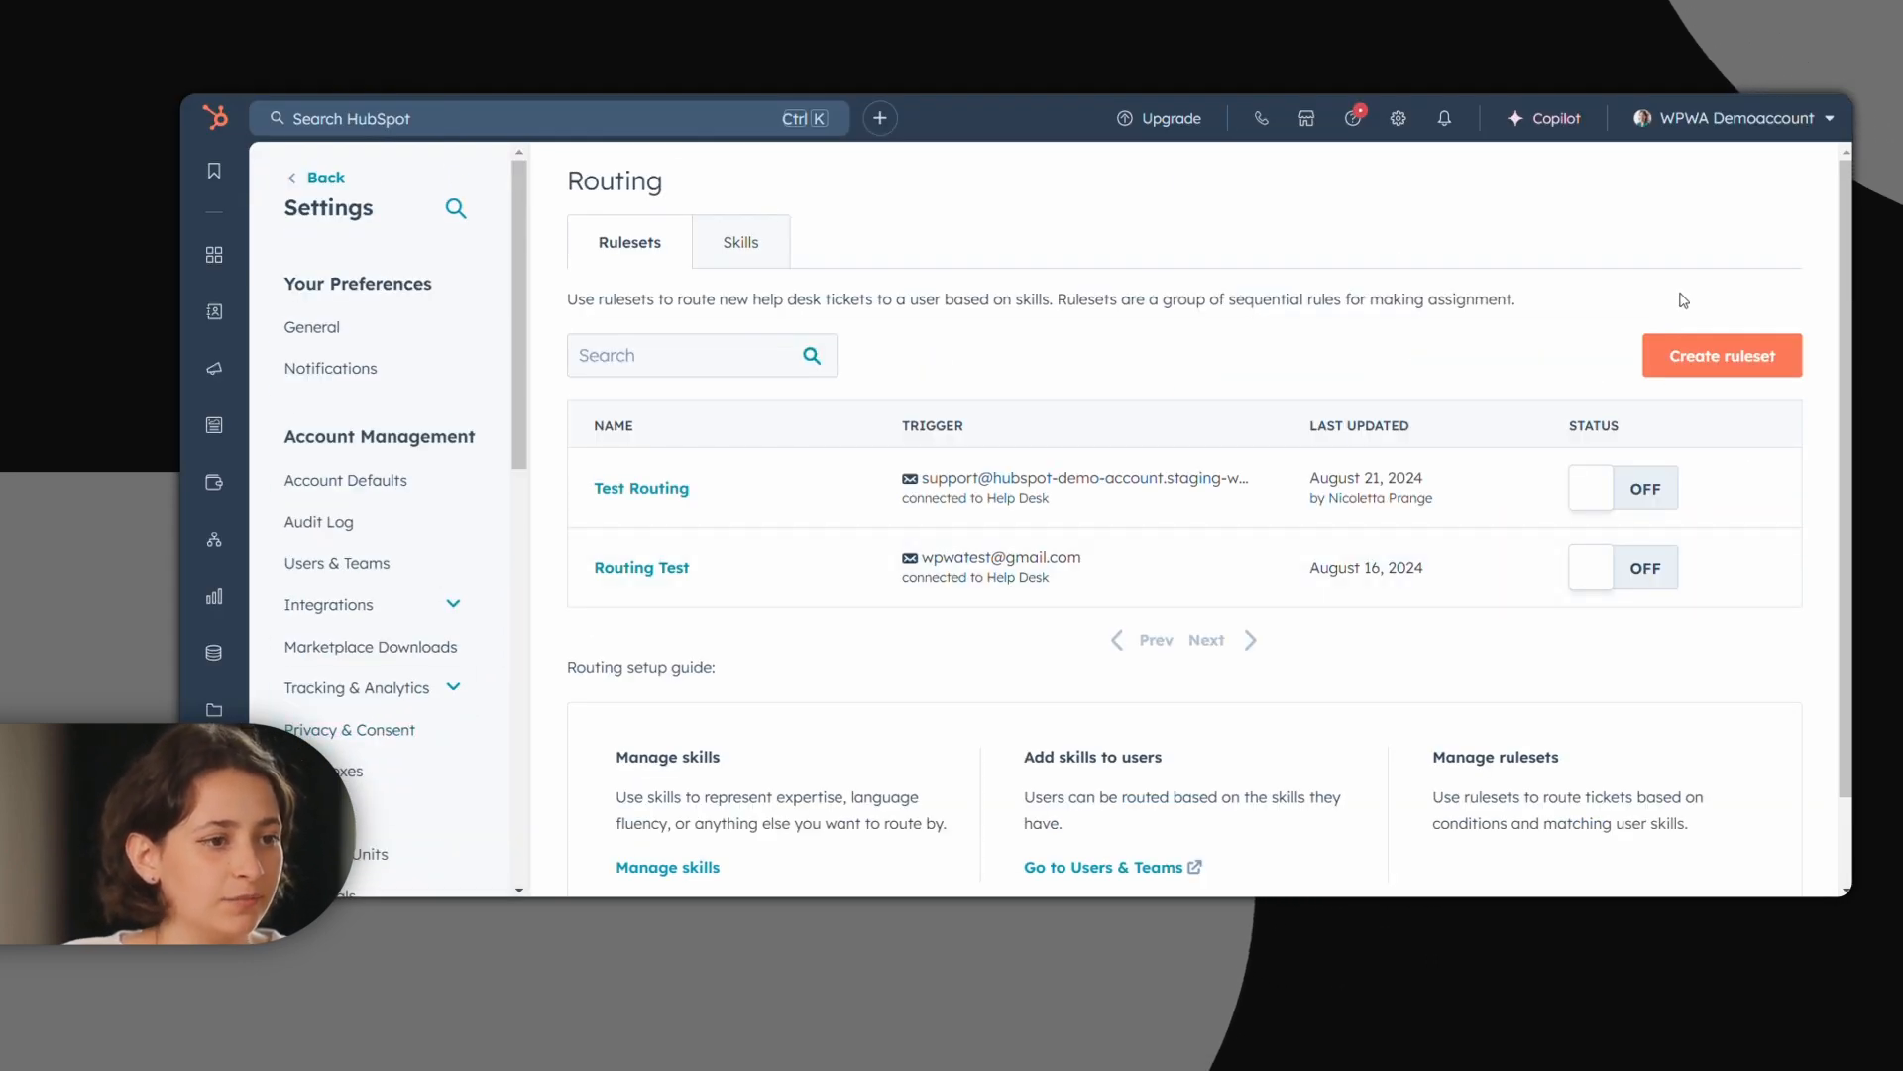
{"action": "left_click", "coordinate": [1712, 354]}
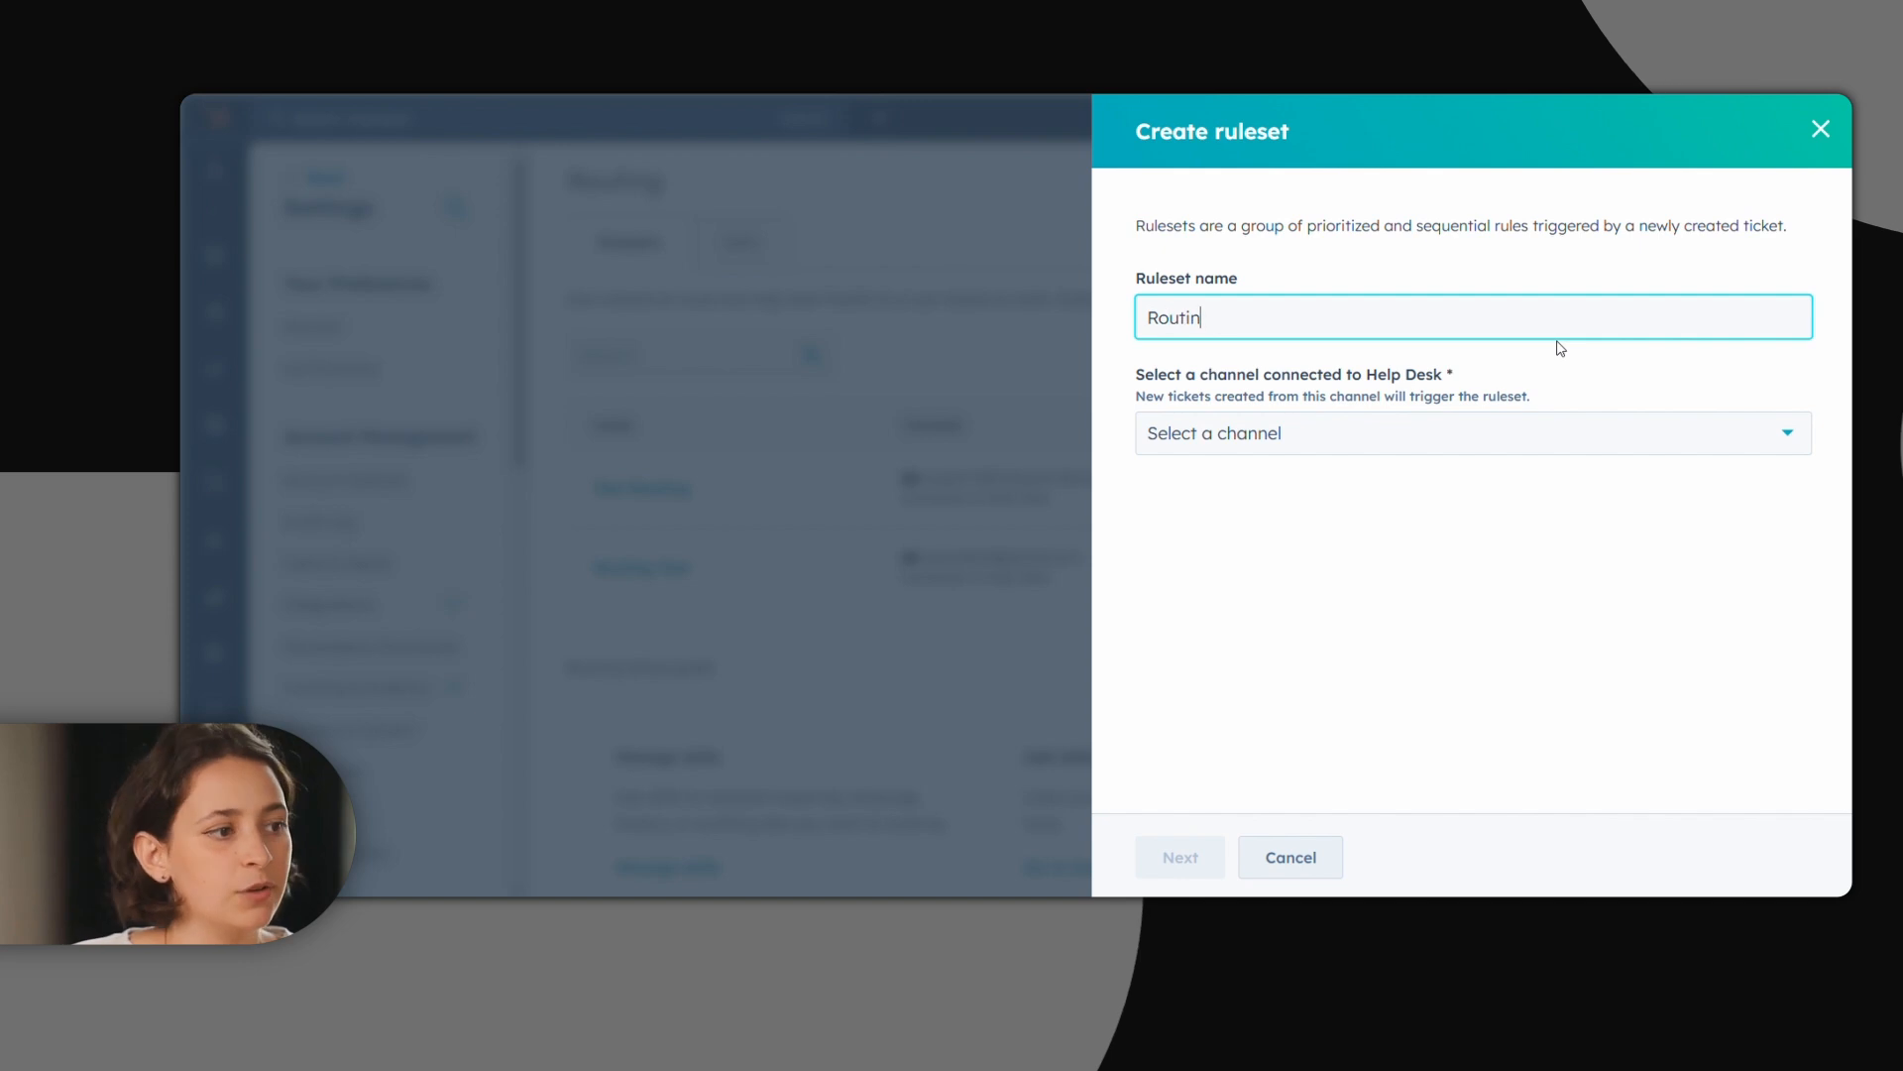
{"action": "left_click", "coordinate": [1491, 435]}
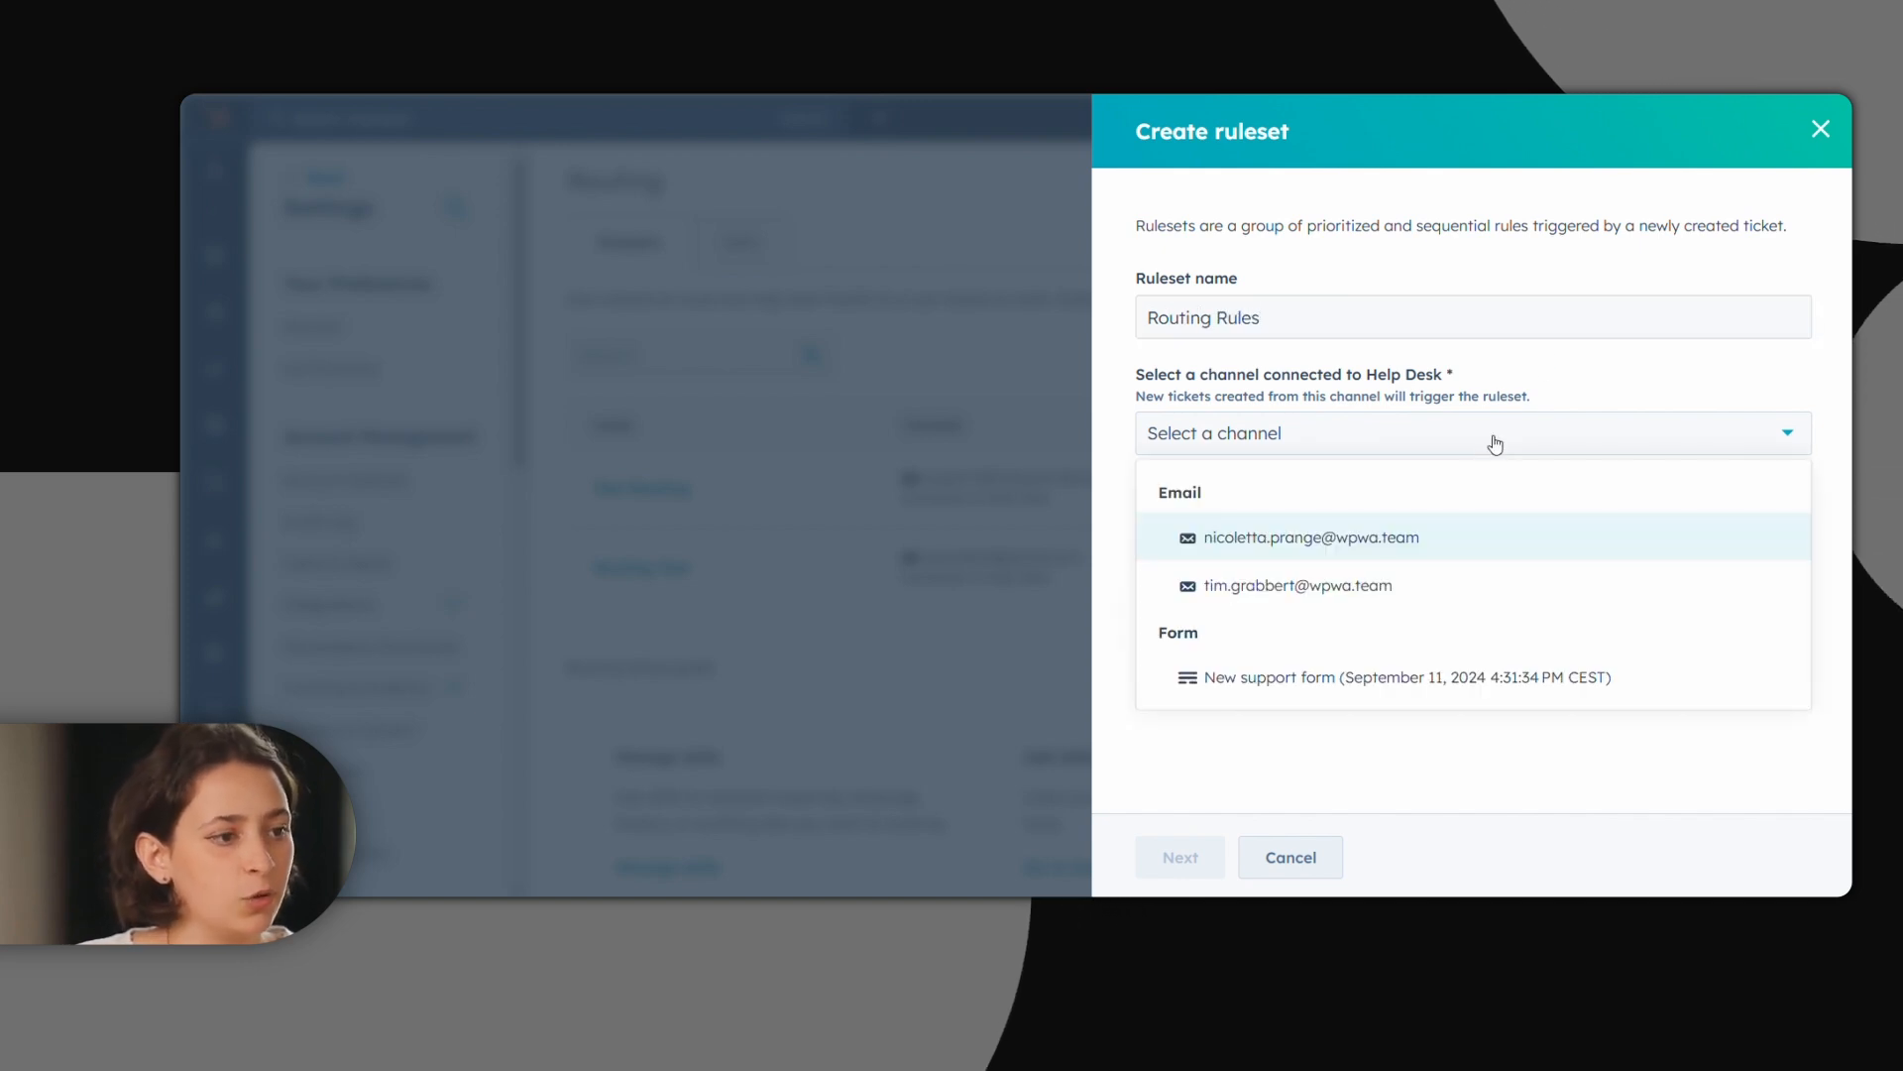
{"action": "left_click", "coordinate": [1450, 542]}
{"action": "left_click", "coordinate": [1190, 859]}
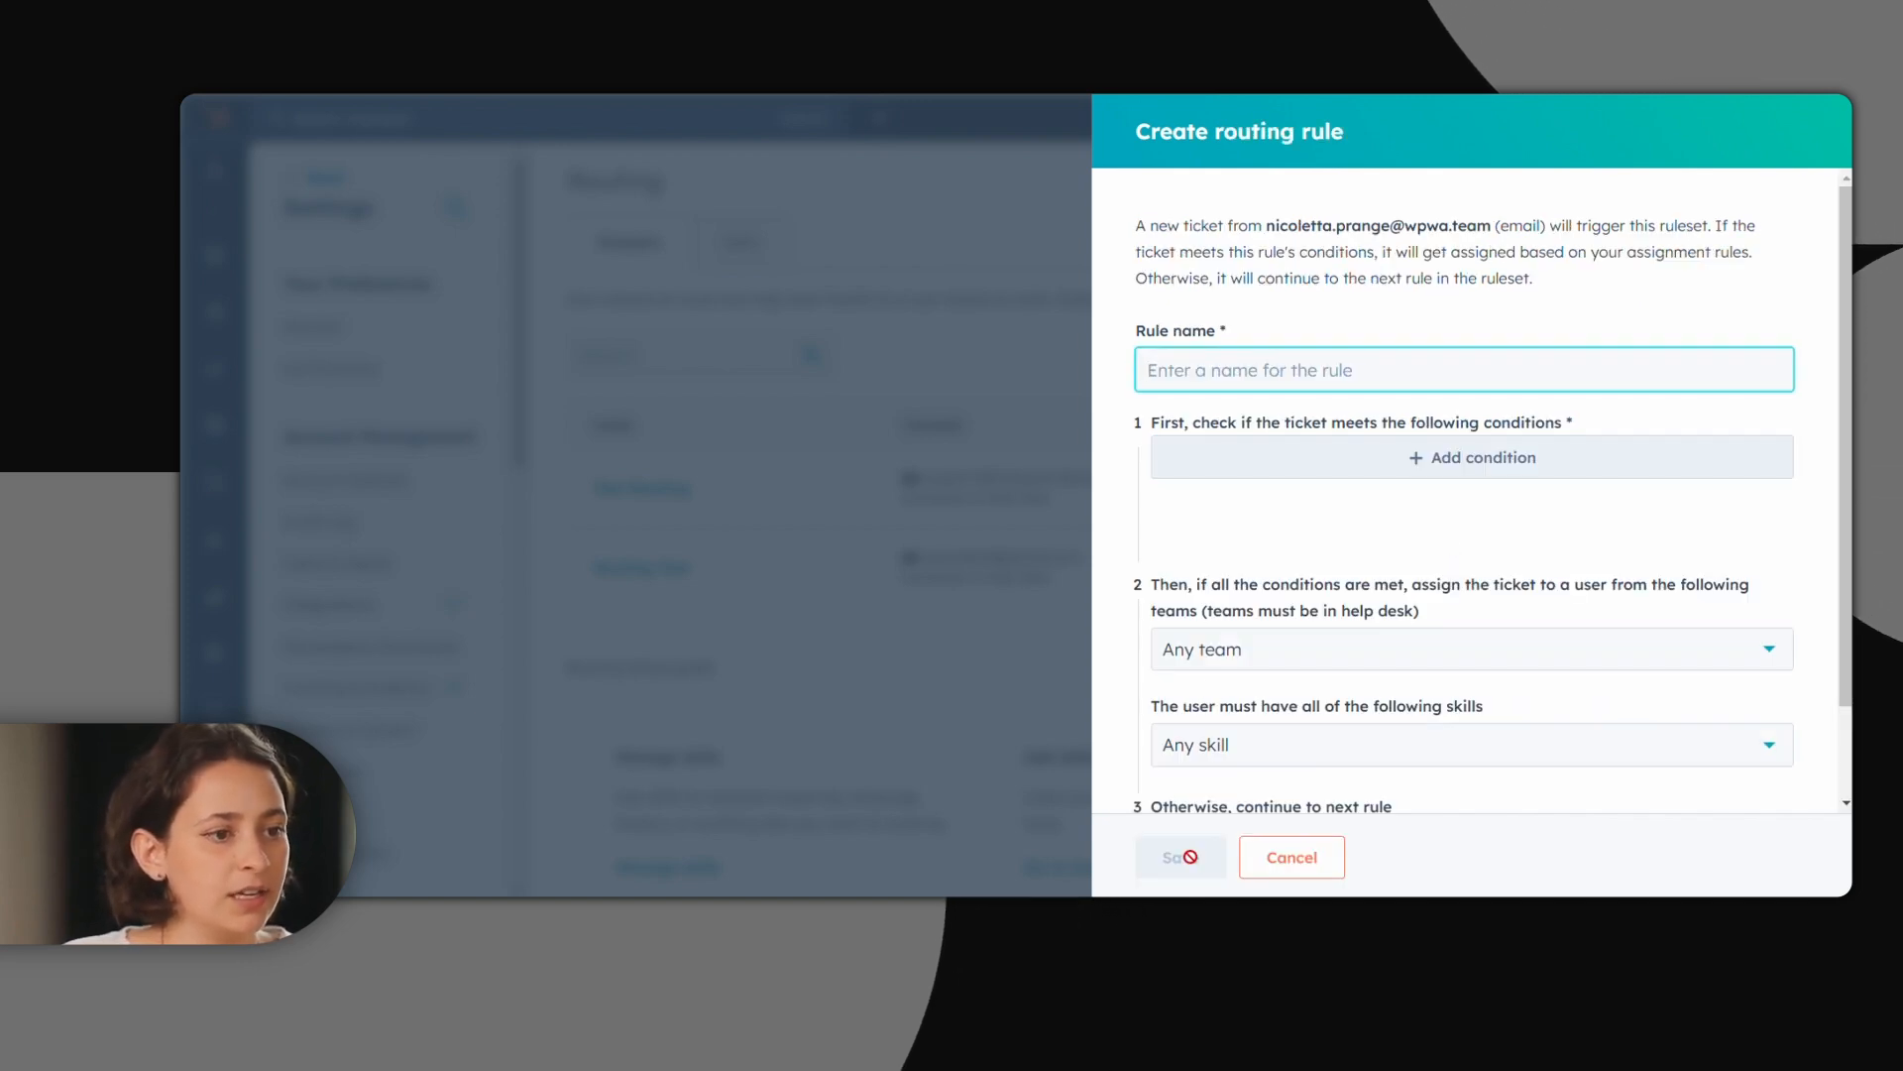
Step: Add the condition Source is any of Email to the routing rule and assign matching tickets to the team named after two colleagues
{"action": "left_click", "coordinate": [1269, 472]}
{"action": "left_click", "coordinate": [1348, 384]}
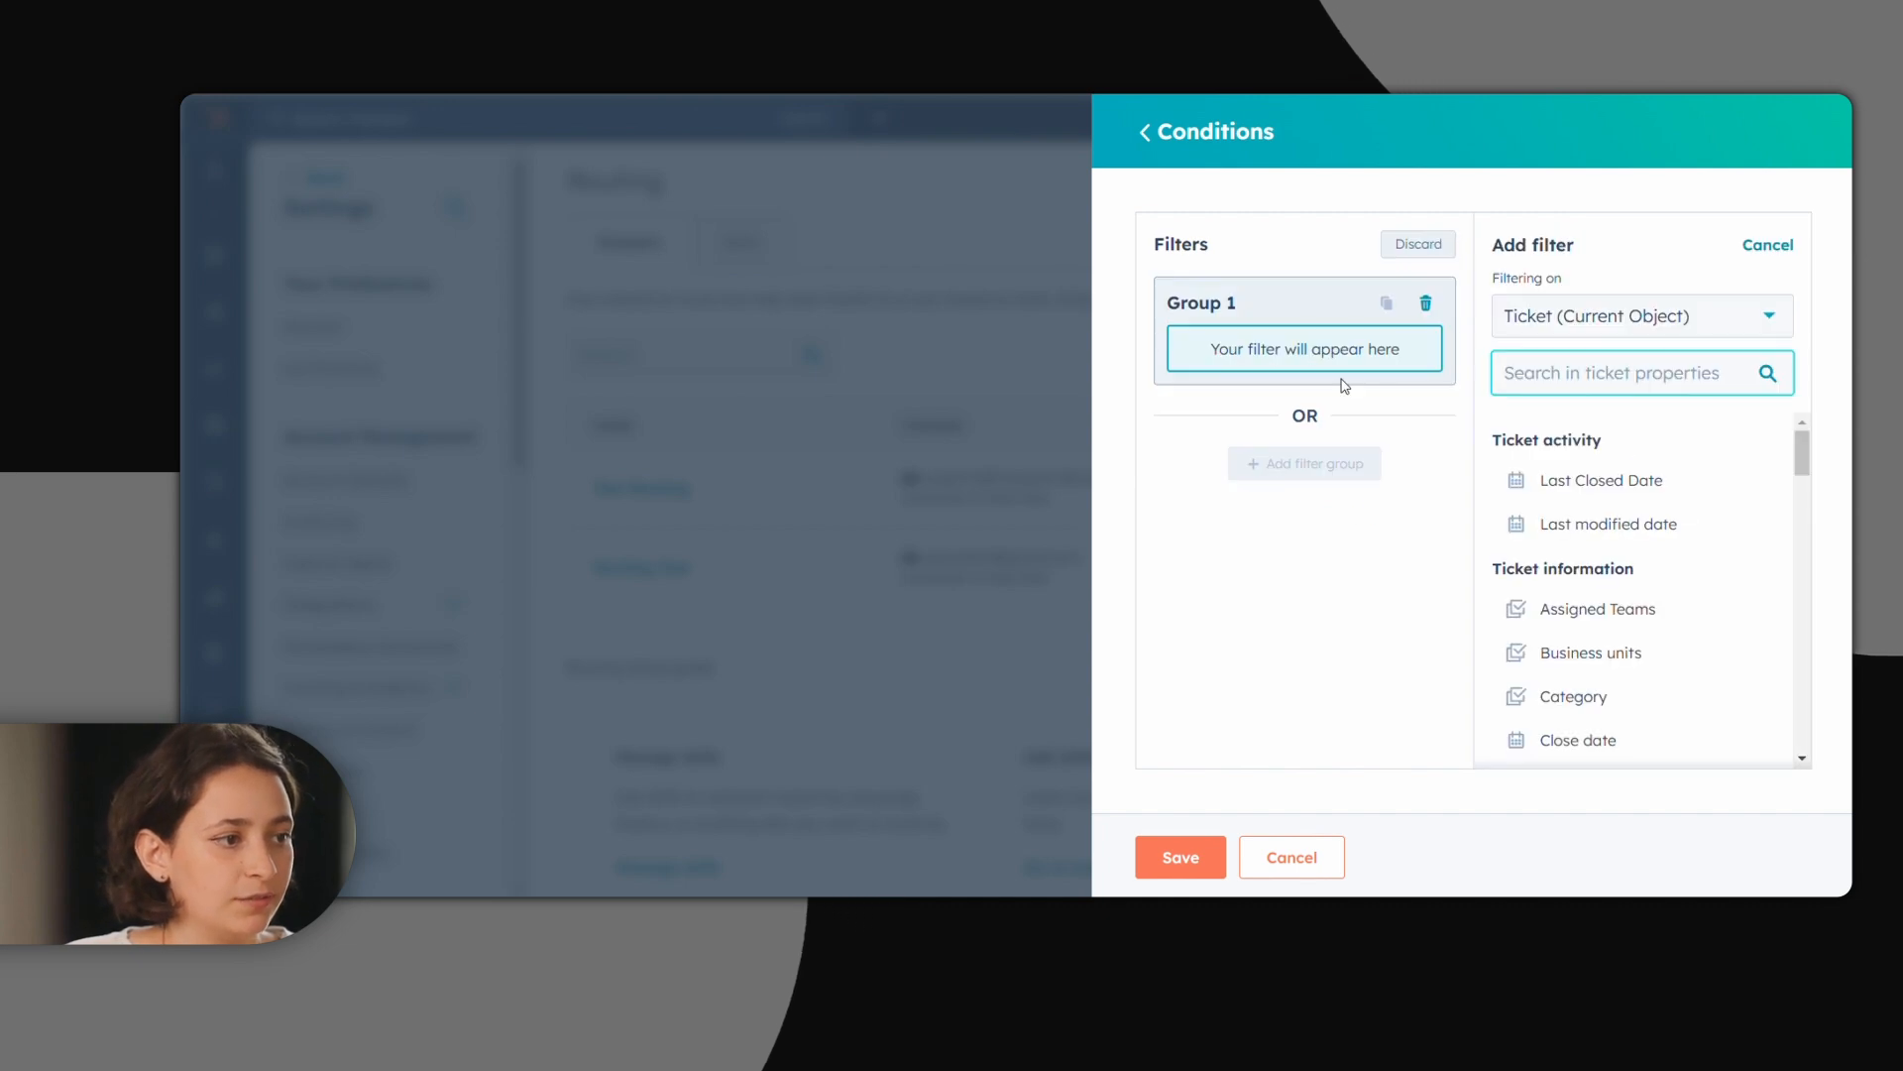
{"action": "type", "text": "source"}
{"action": "left_click", "coordinate": [1550, 651]}
{"action": "left_click", "coordinate": [1573, 387]}
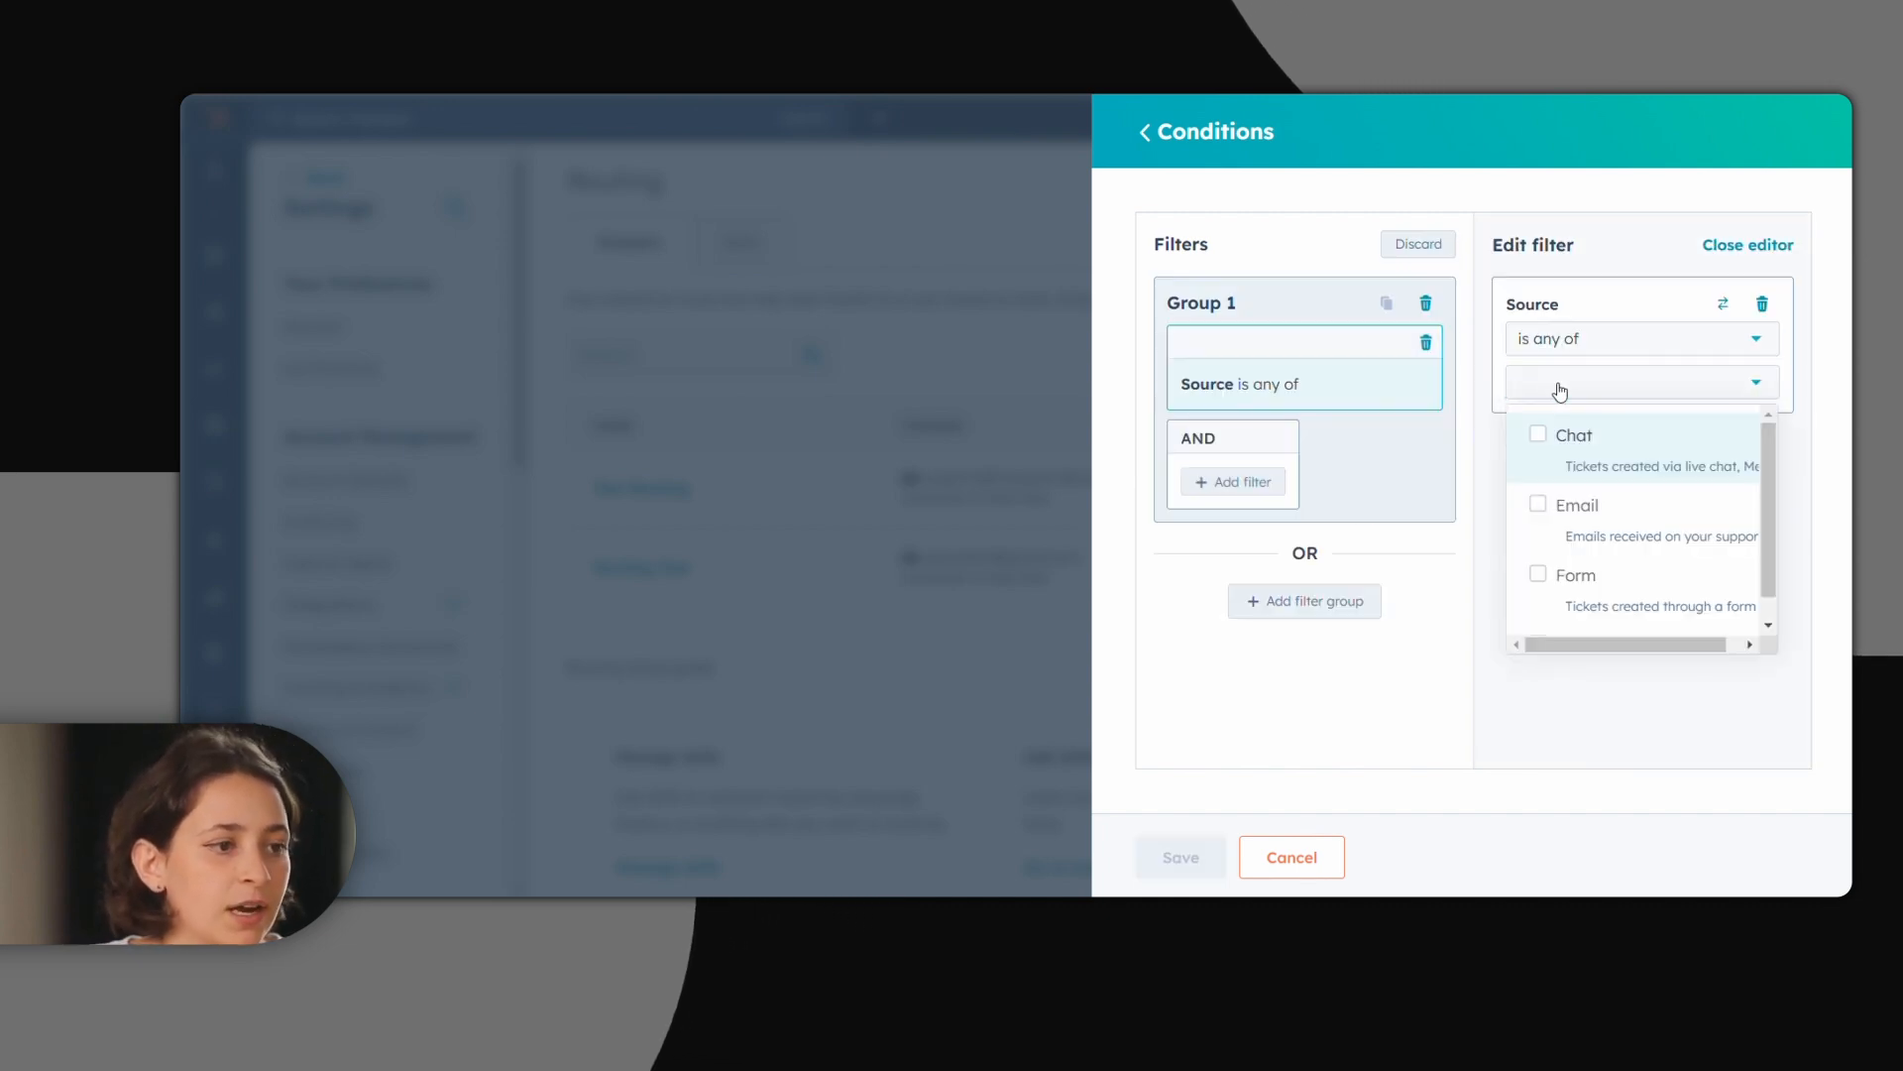
{"action": "left_click", "coordinate": [1560, 508]}
{"action": "left_click", "coordinate": [1210, 855]}
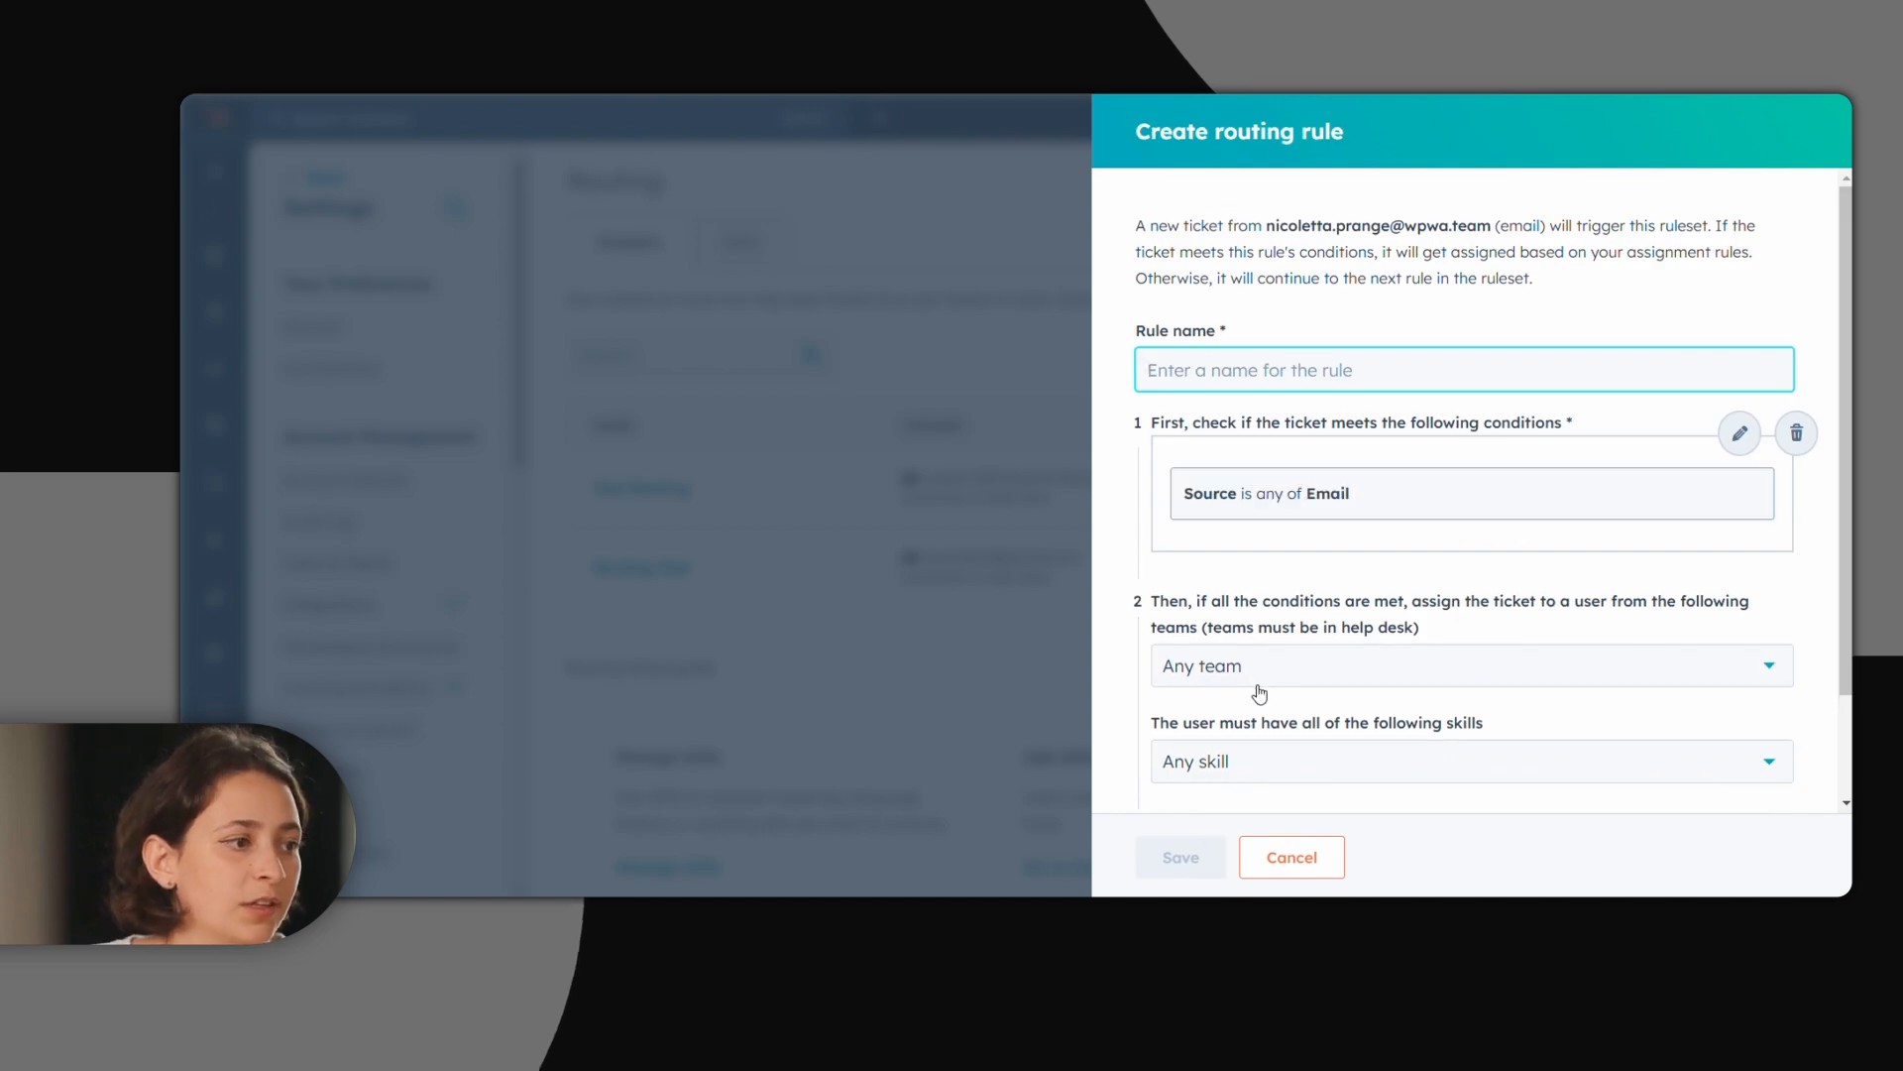
{"action": "left_click", "coordinate": [1264, 675]}
{"action": "left_click", "coordinate": [1275, 639]}
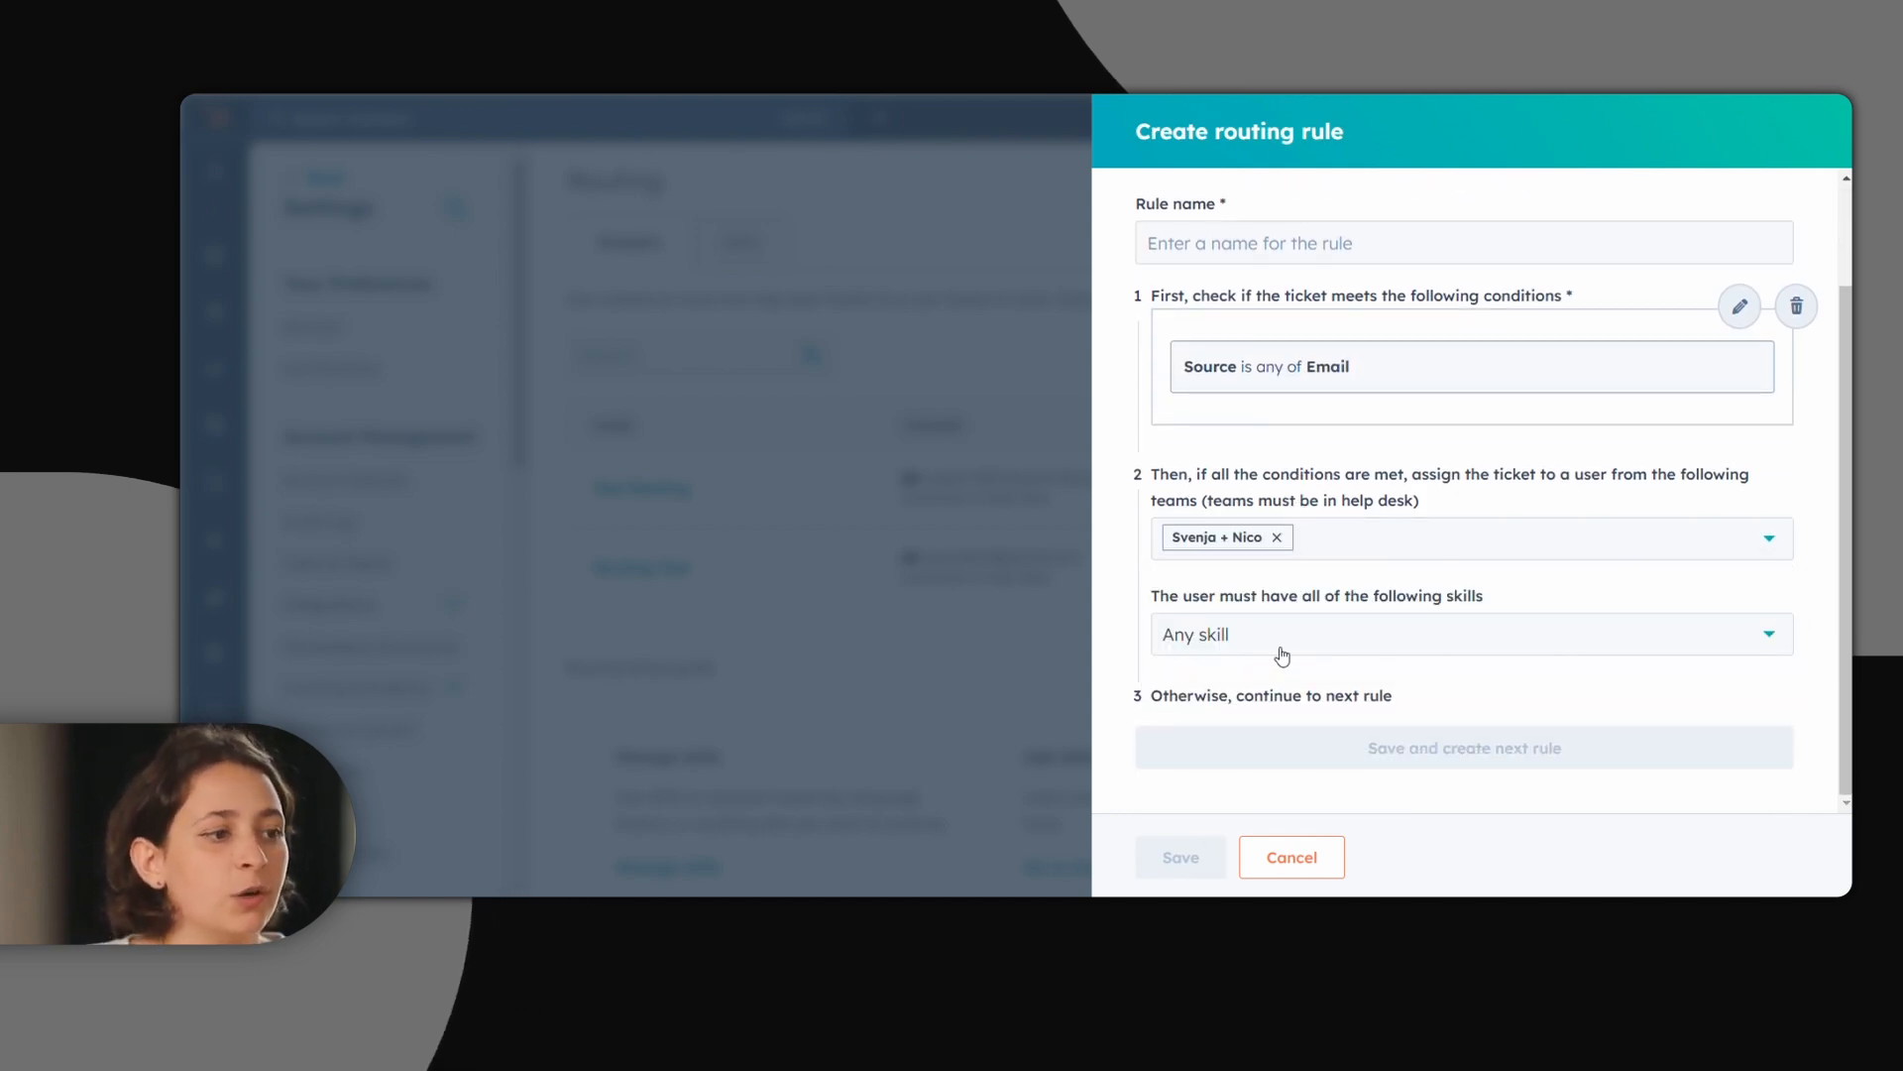
Step: Require the HubSpot Consulting skill and English as main language, and save the rule as English HubSpot Consulting
{"action": "left_click", "coordinate": [1276, 634]}
{"action": "type", "text": "cons"}
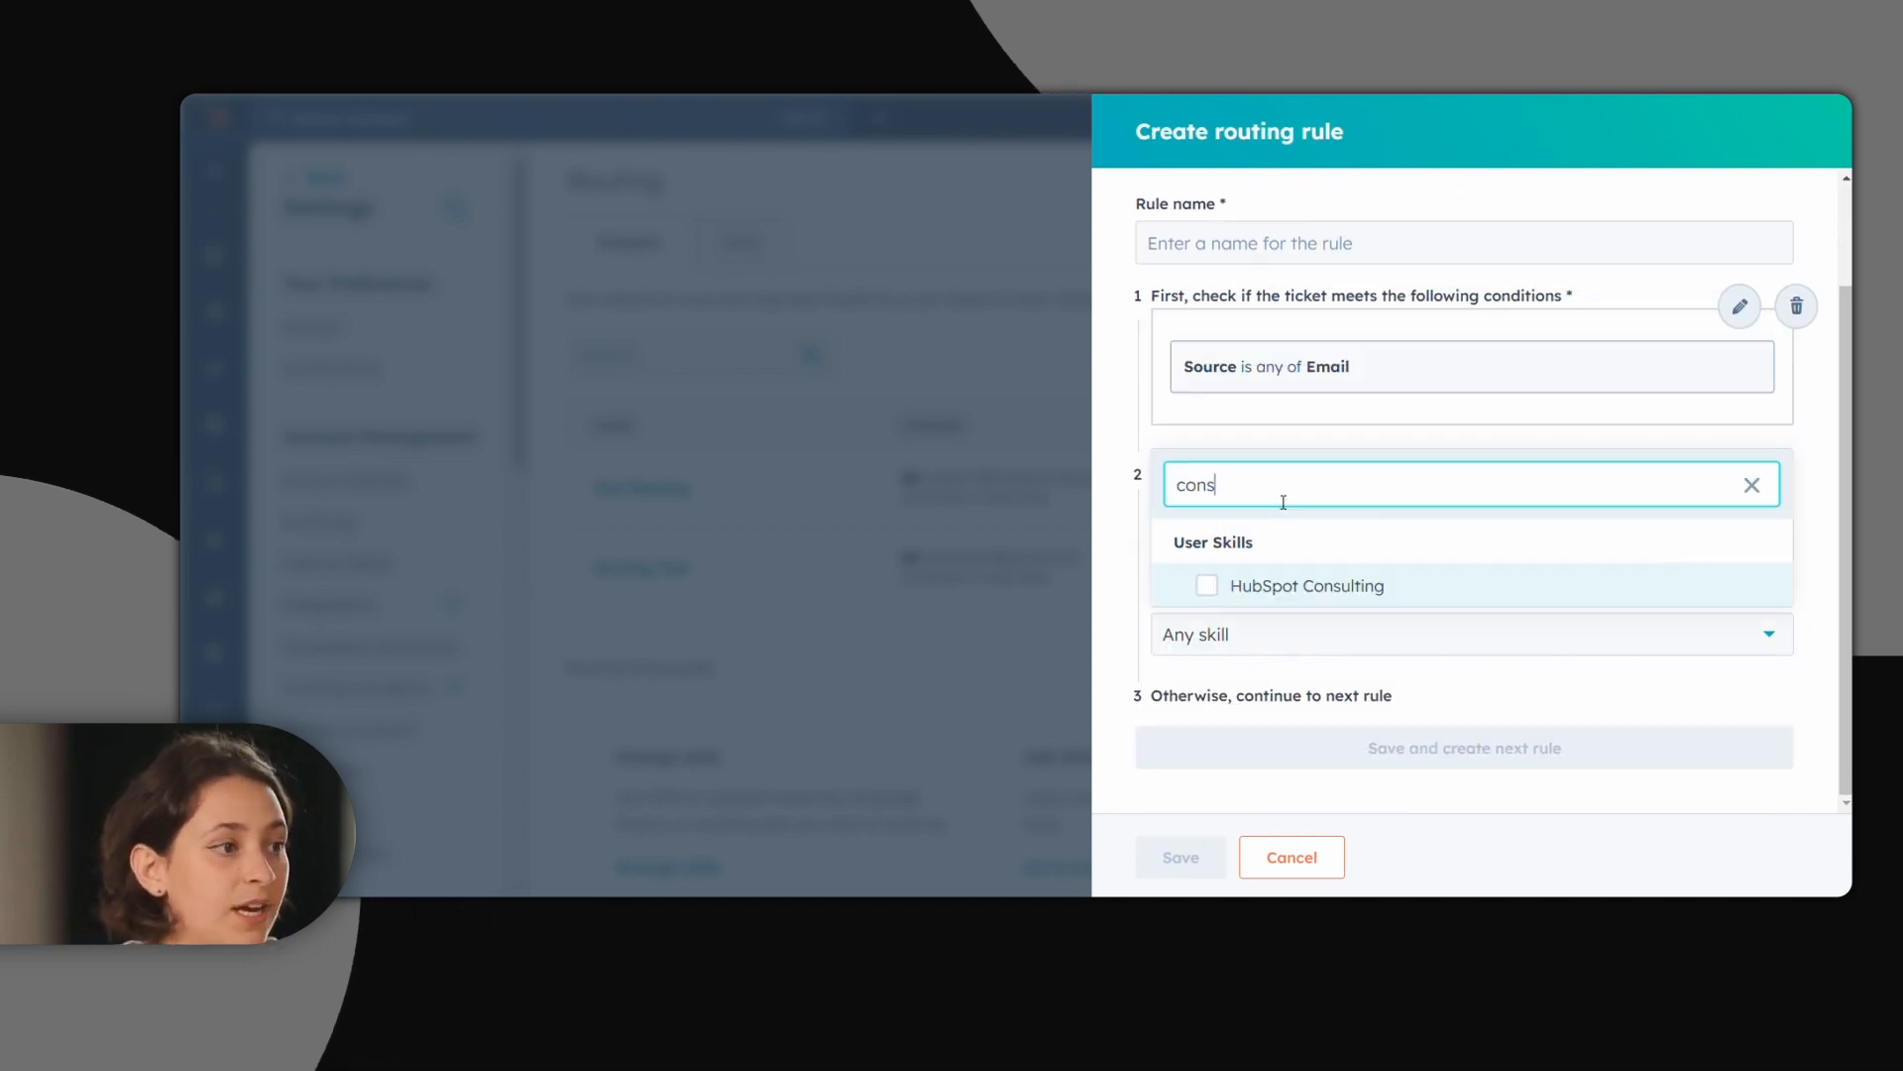
{"action": "left_click", "coordinate": [1300, 586]}
{"action": "left_click", "coordinate": [1356, 639]}
{"action": "left_click", "coordinate": [1359, 637]}
{"action": "type", "text": "eng"}
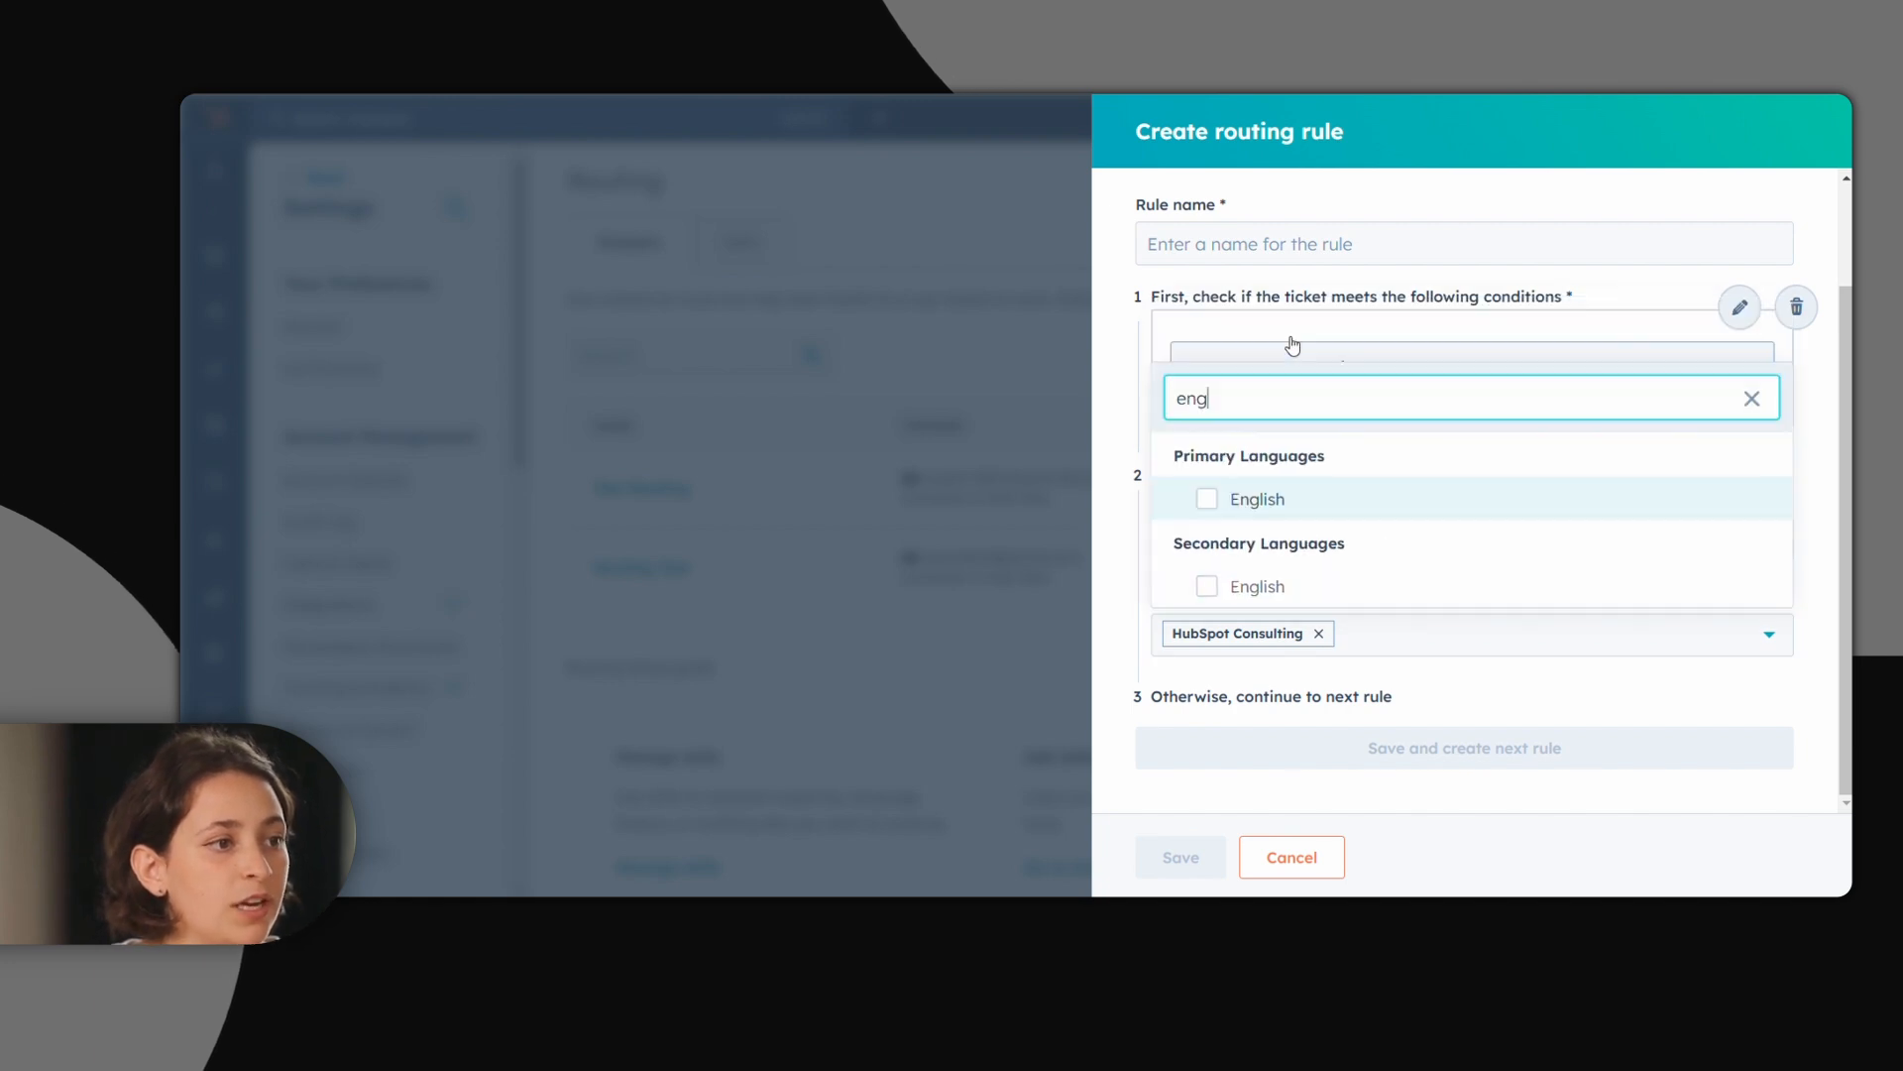
{"action": "left_click", "coordinate": [1257, 499]}
{"action": "left_click", "coordinate": [1373, 718]}
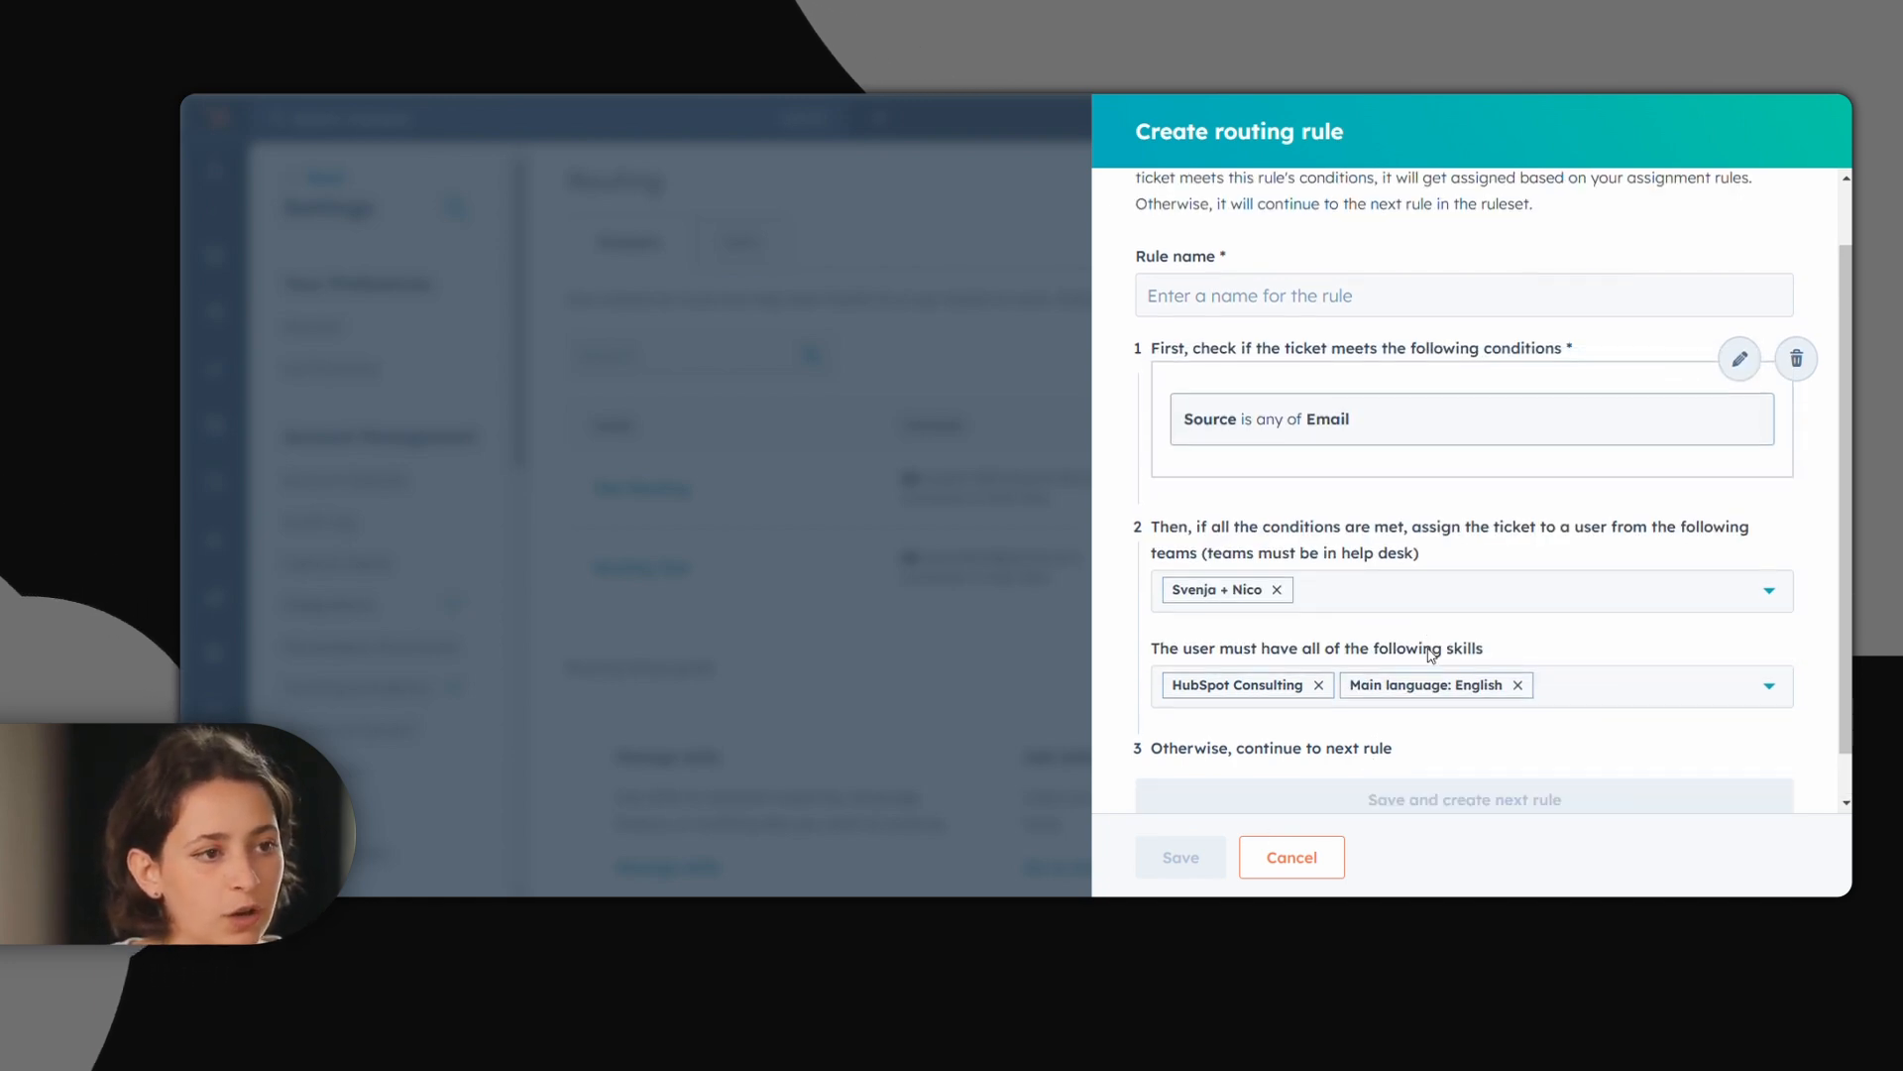
{"action": "scroll", "coordinate": [1293, 369], "scroll_direction": "up", "scroll_amount": 2}
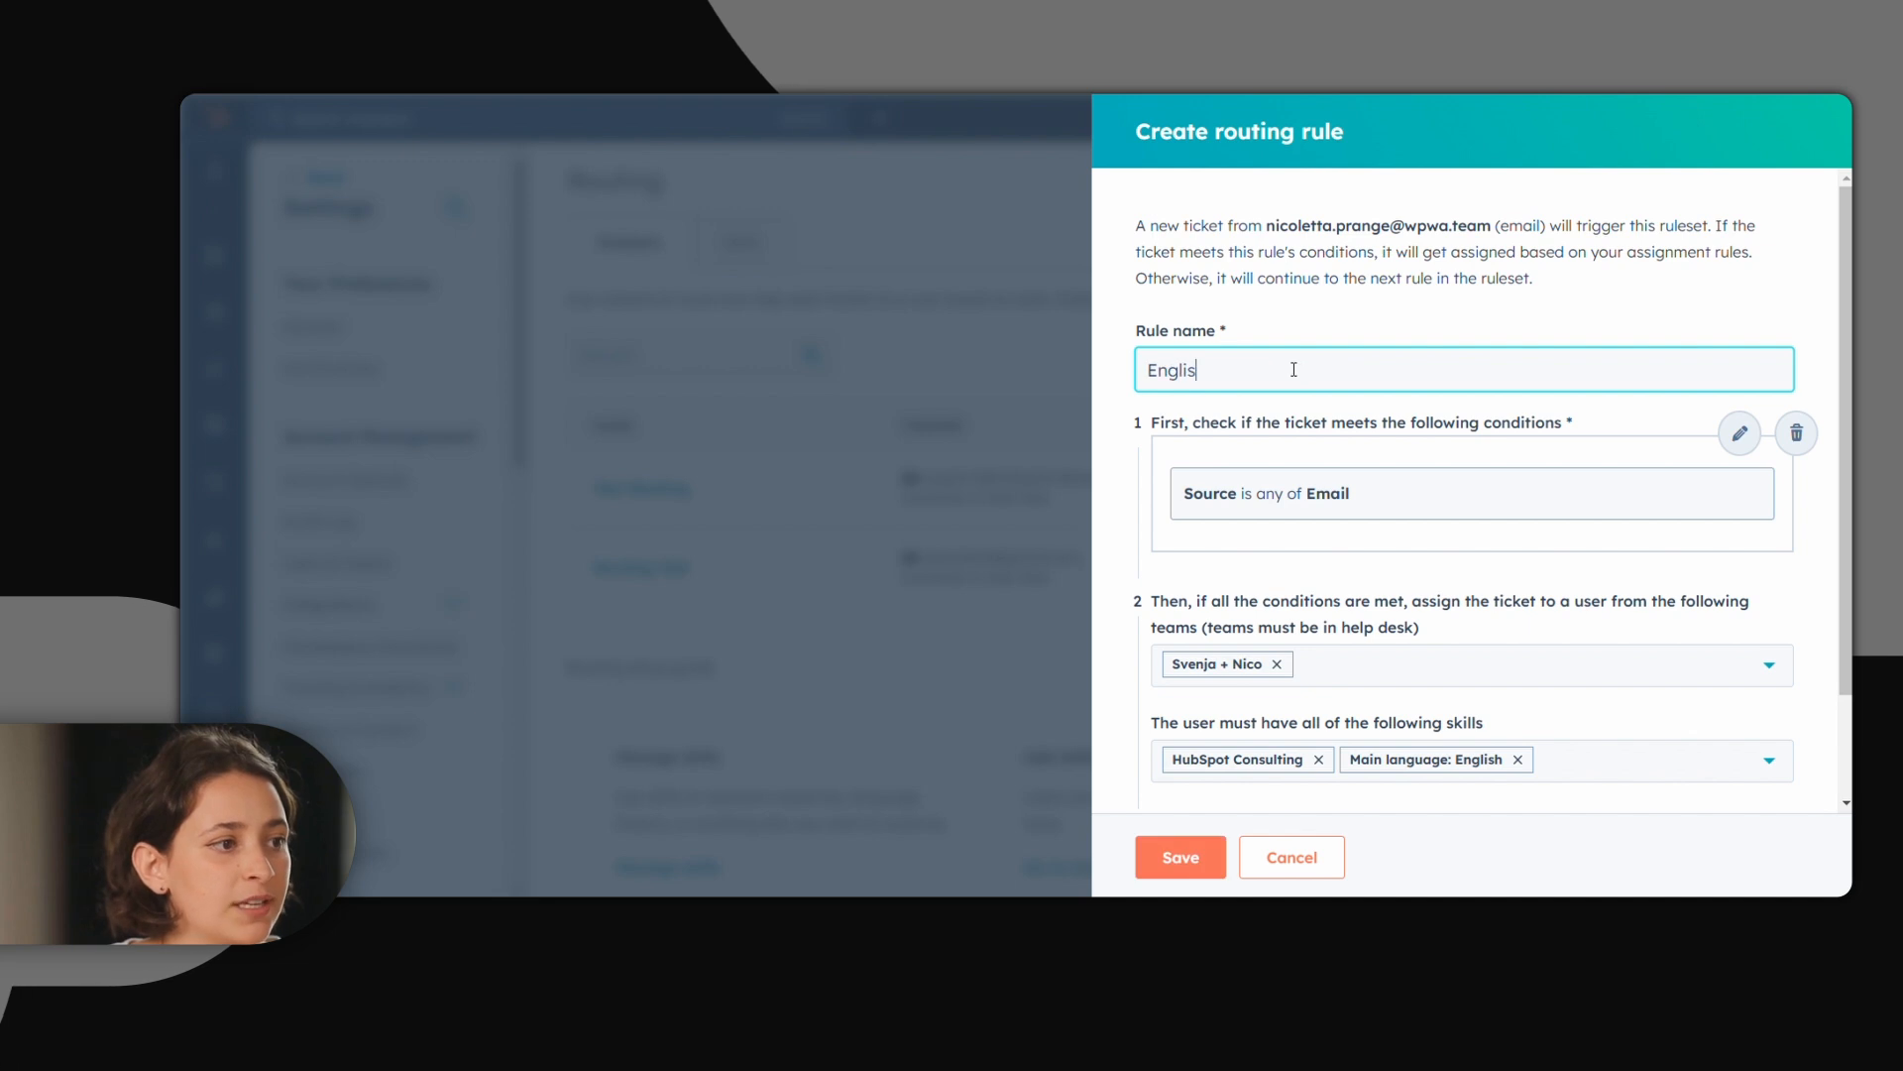
{"action": "left_click", "coordinate": [1160, 858]}
Step: Set the ruleset's default channel assignment to Specific users and teams and choose an assignee
{"action": "left_click", "coordinate": [772, 781]}
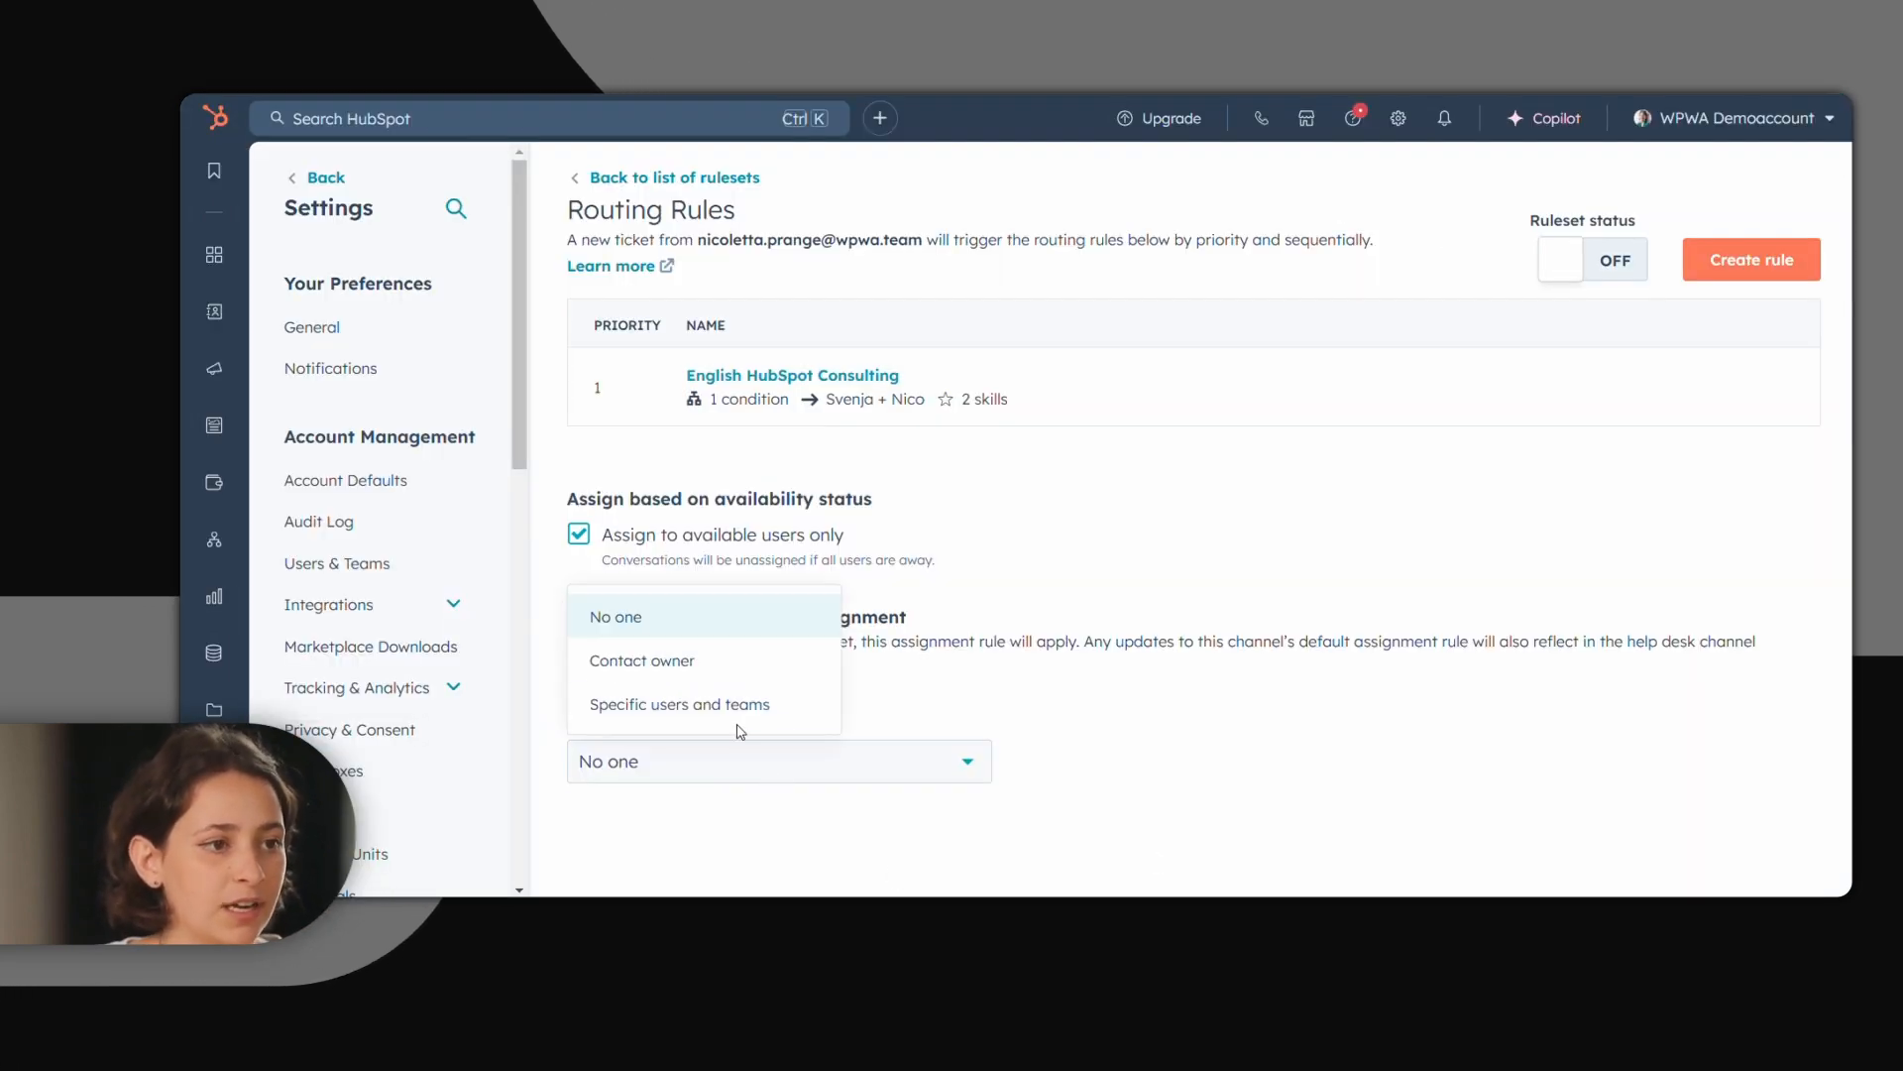
{"action": "left_click", "coordinate": [754, 701]}
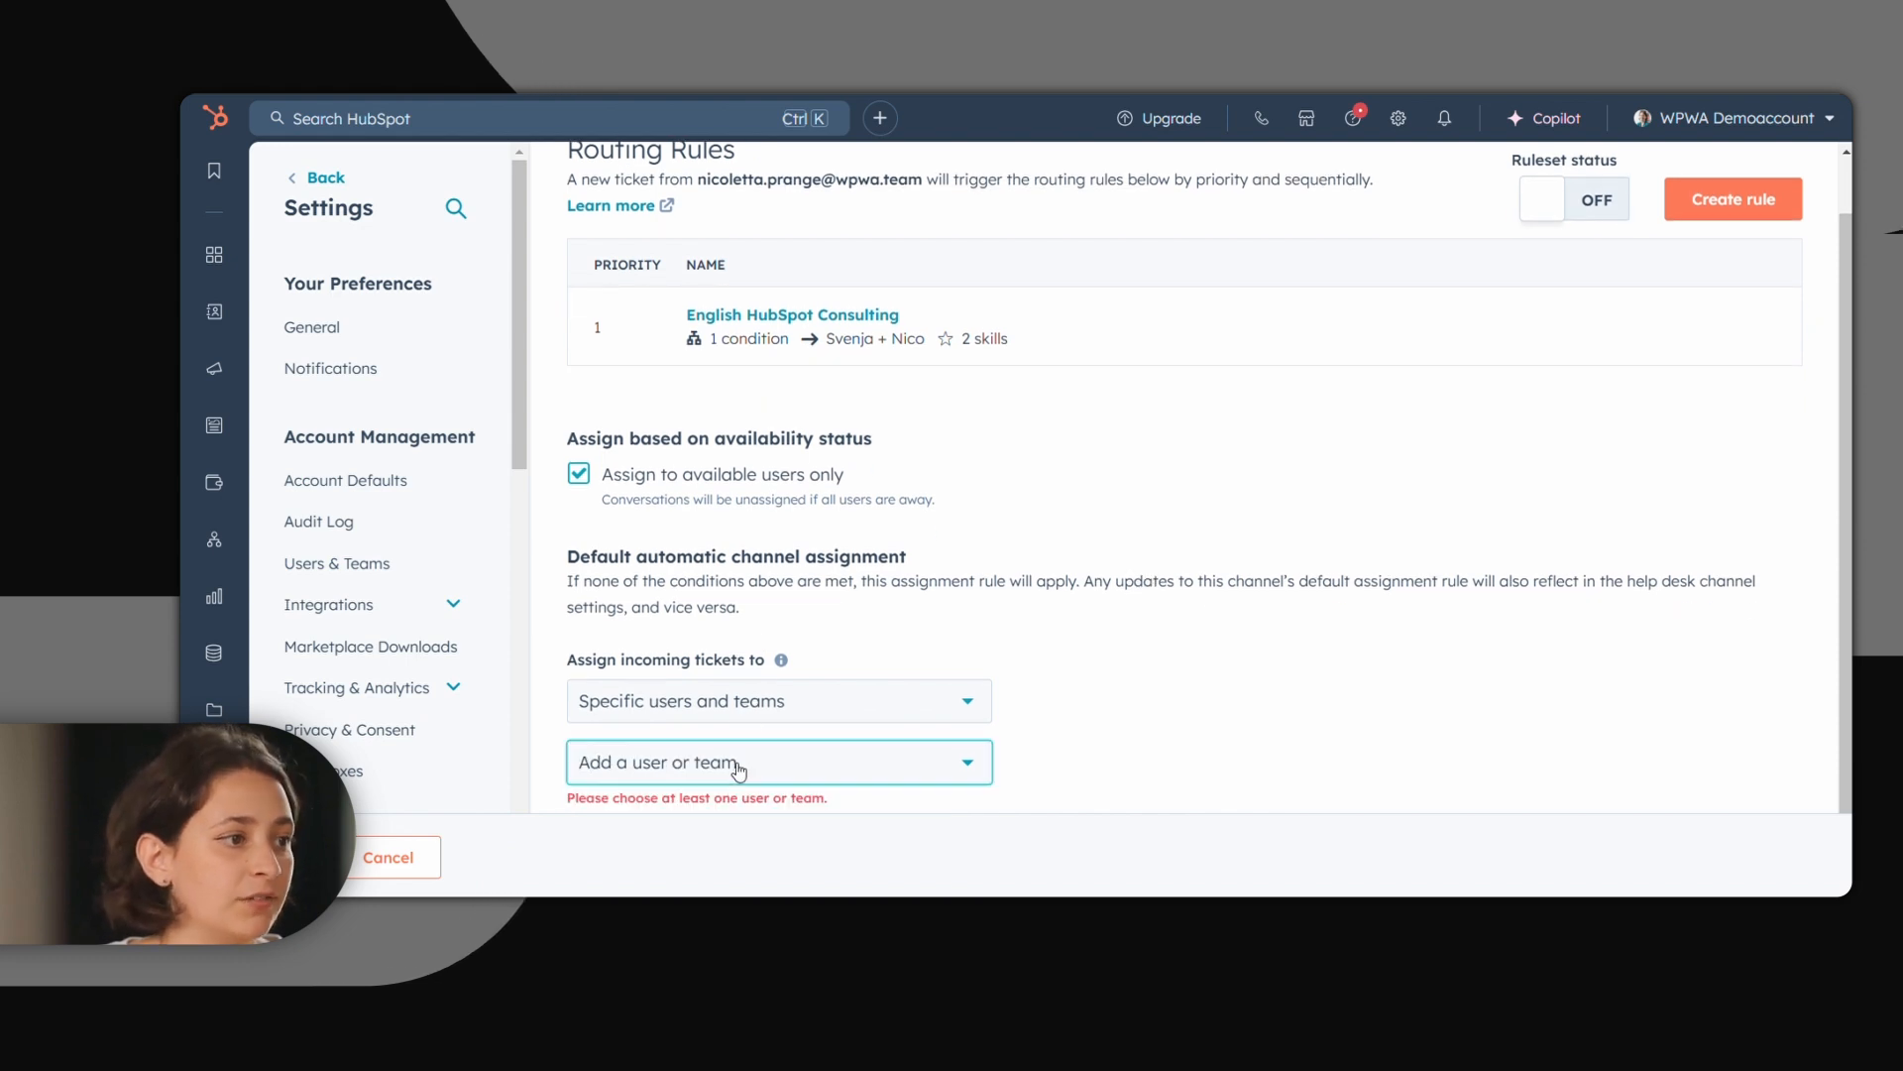
{"action": "left_click", "coordinate": [739, 771]}
{"action": "left_click", "coordinate": [693, 383]}
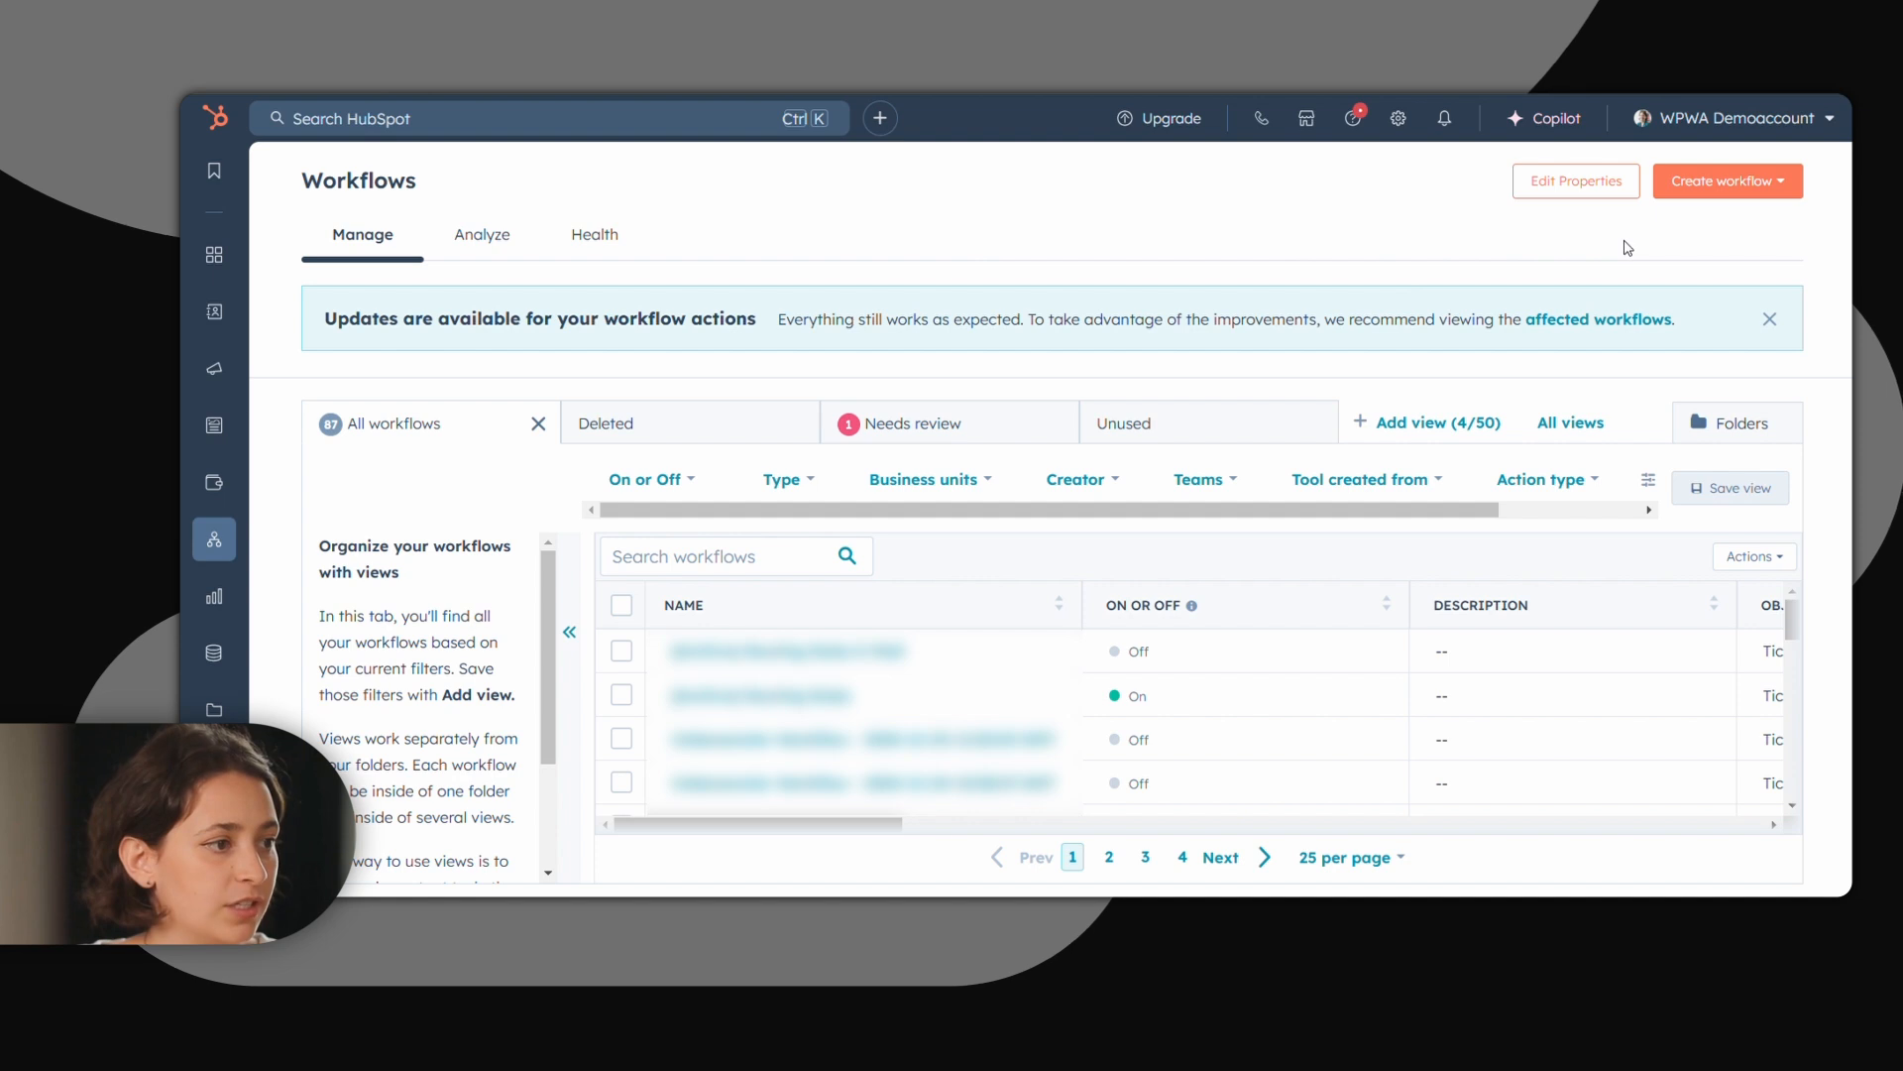
Step: Create a blank ticket-based workflow named Routing Rules
{"action": "left_click", "coordinate": [1702, 185]}
{"action": "left_click", "coordinate": [1707, 237]}
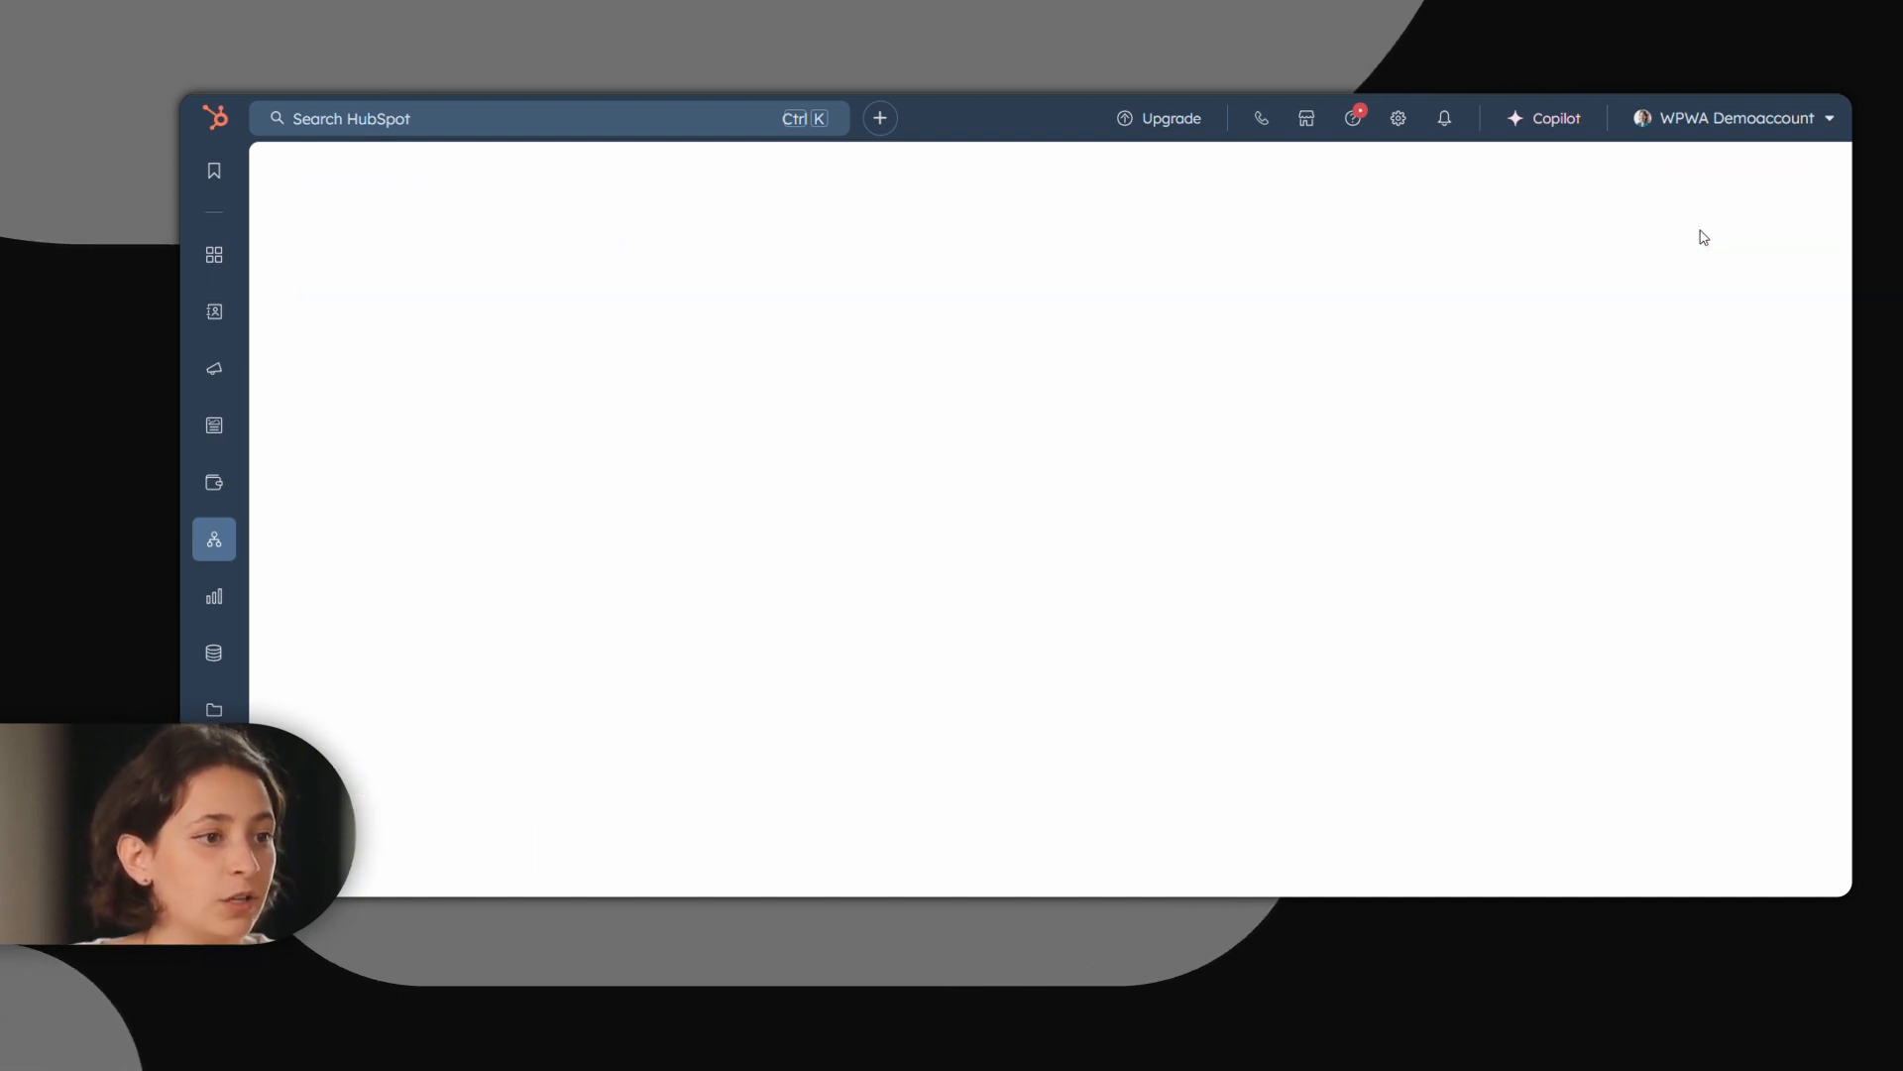
{"action": "left_click", "coordinate": [658, 511]}
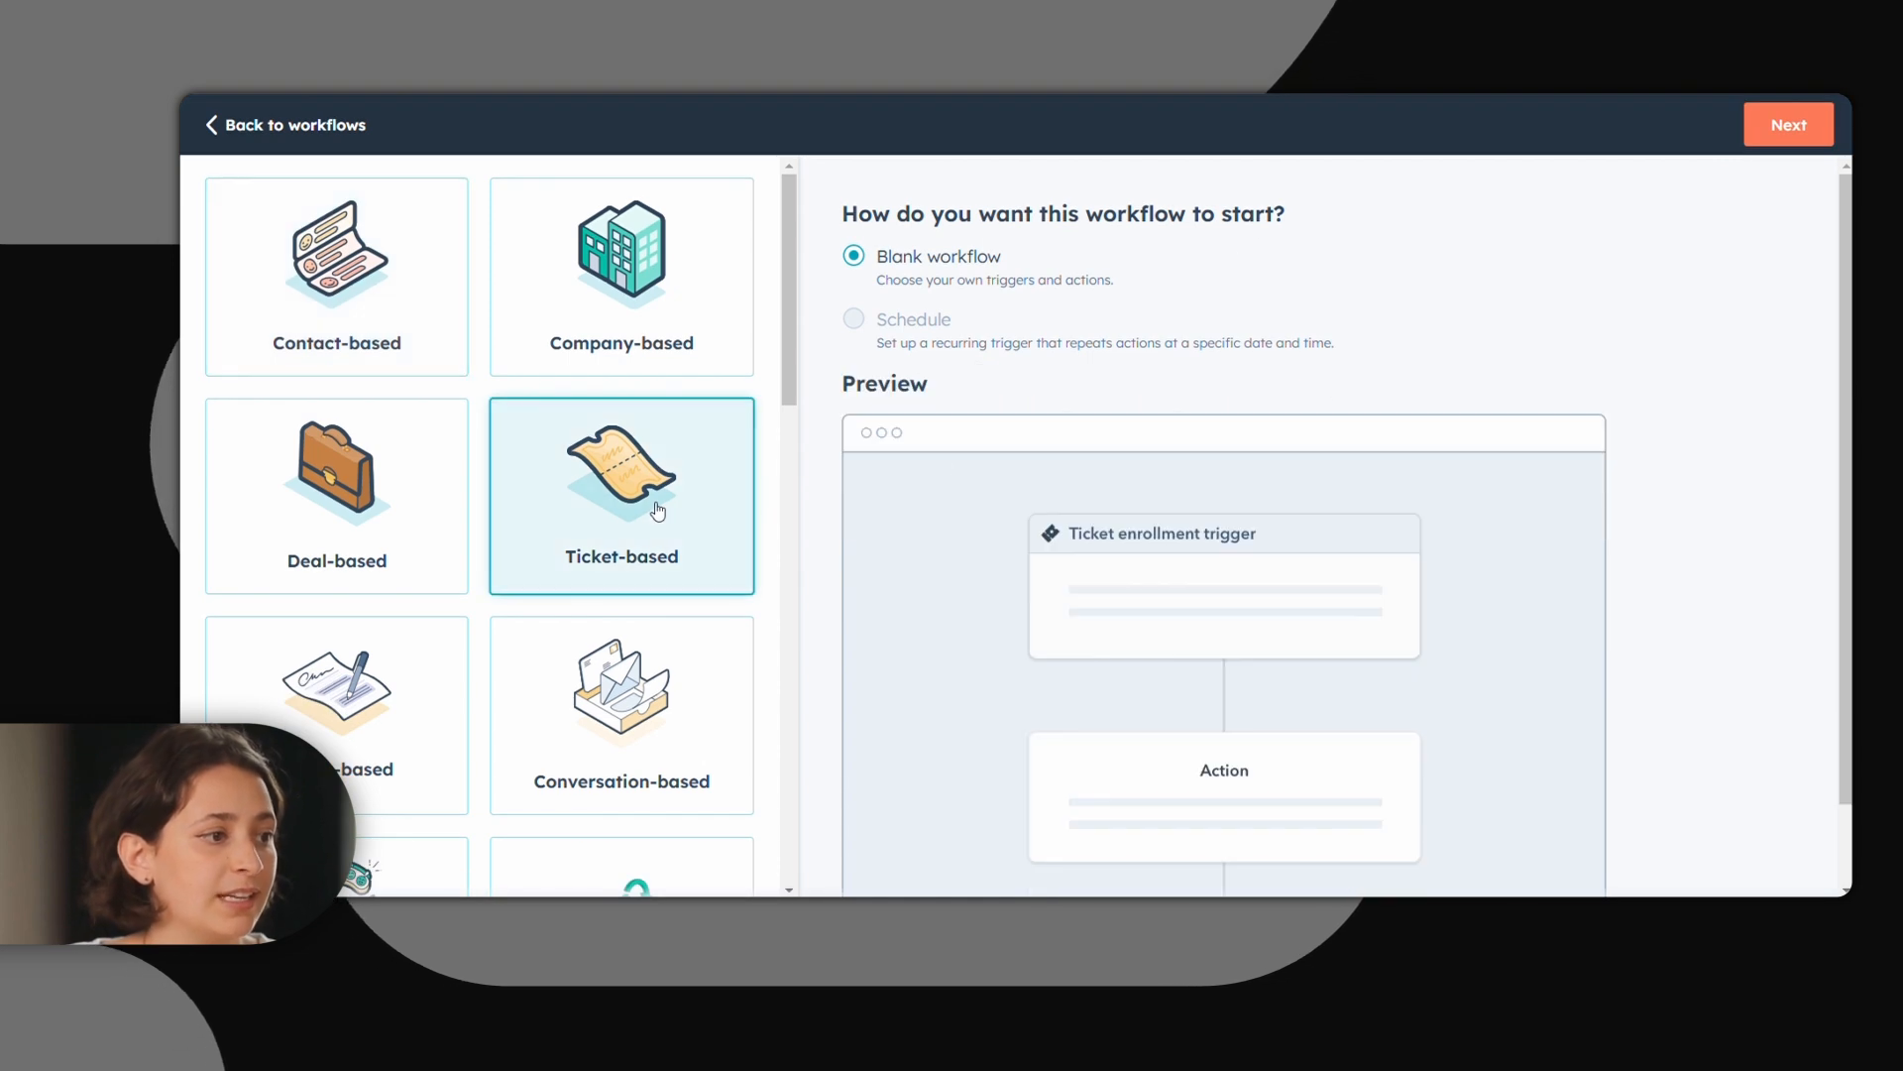
{"action": "left_click", "coordinate": [1789, 125]}
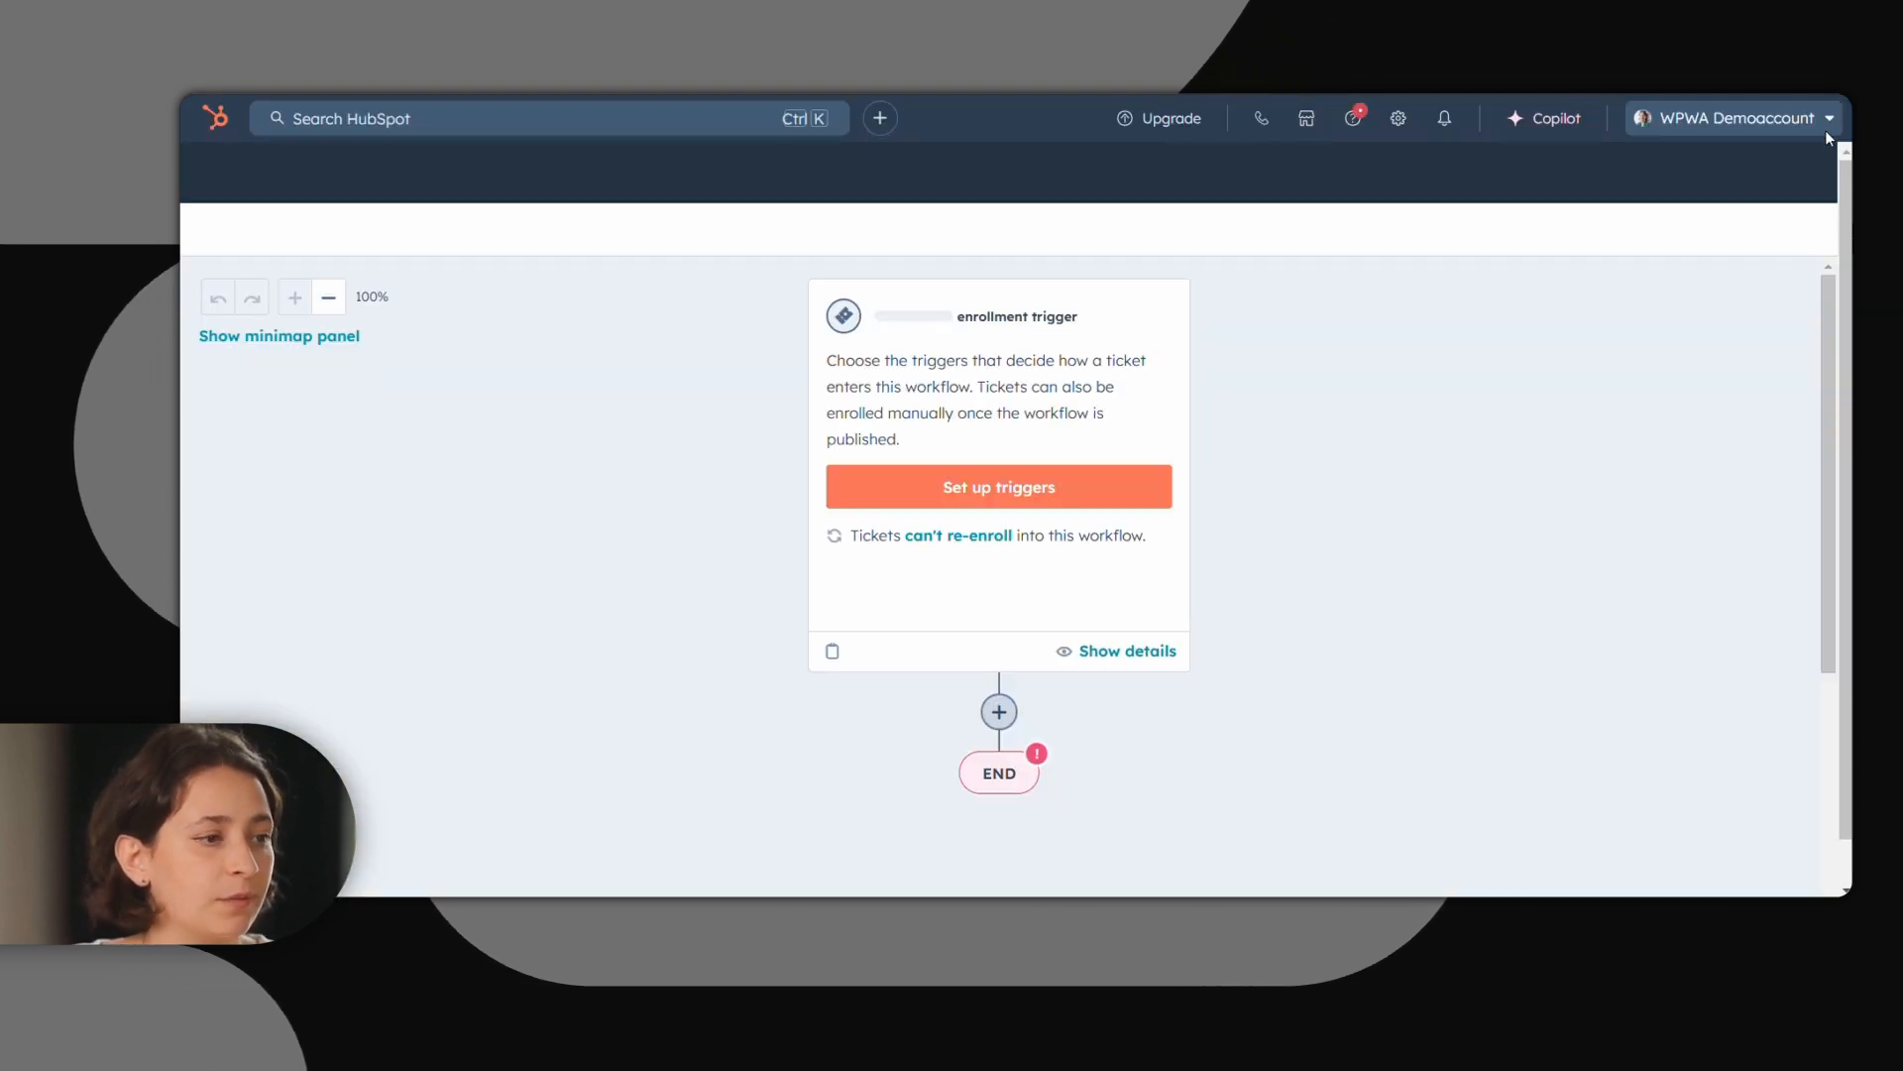
Step: Set the workflow's enrollment trigger to the filter criterion Ticket status is any of New (1st level) and save it
{"action": "left_click", "coordinate": [1008, 440]}
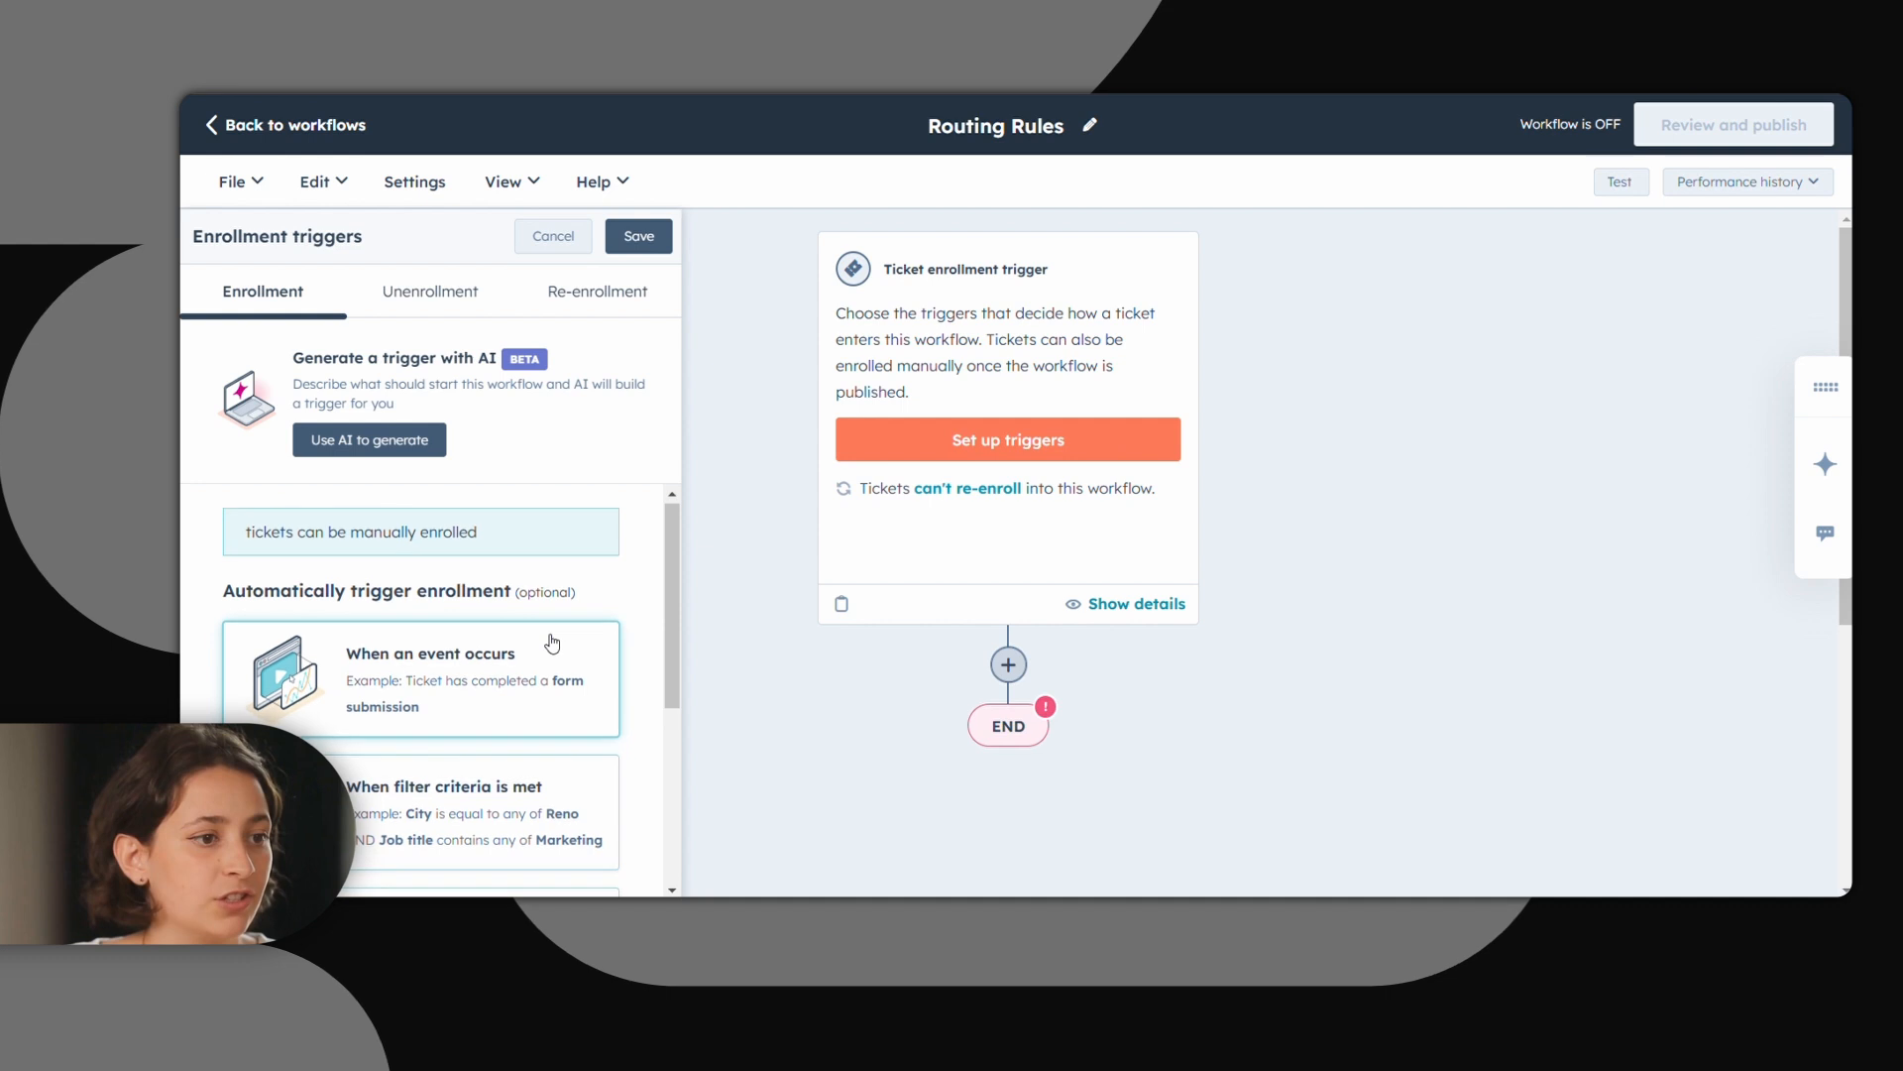
{"action": "left_click", "coordinate": [539, 700]}
{"action": "left_click", "coordinate": [786, 506]}
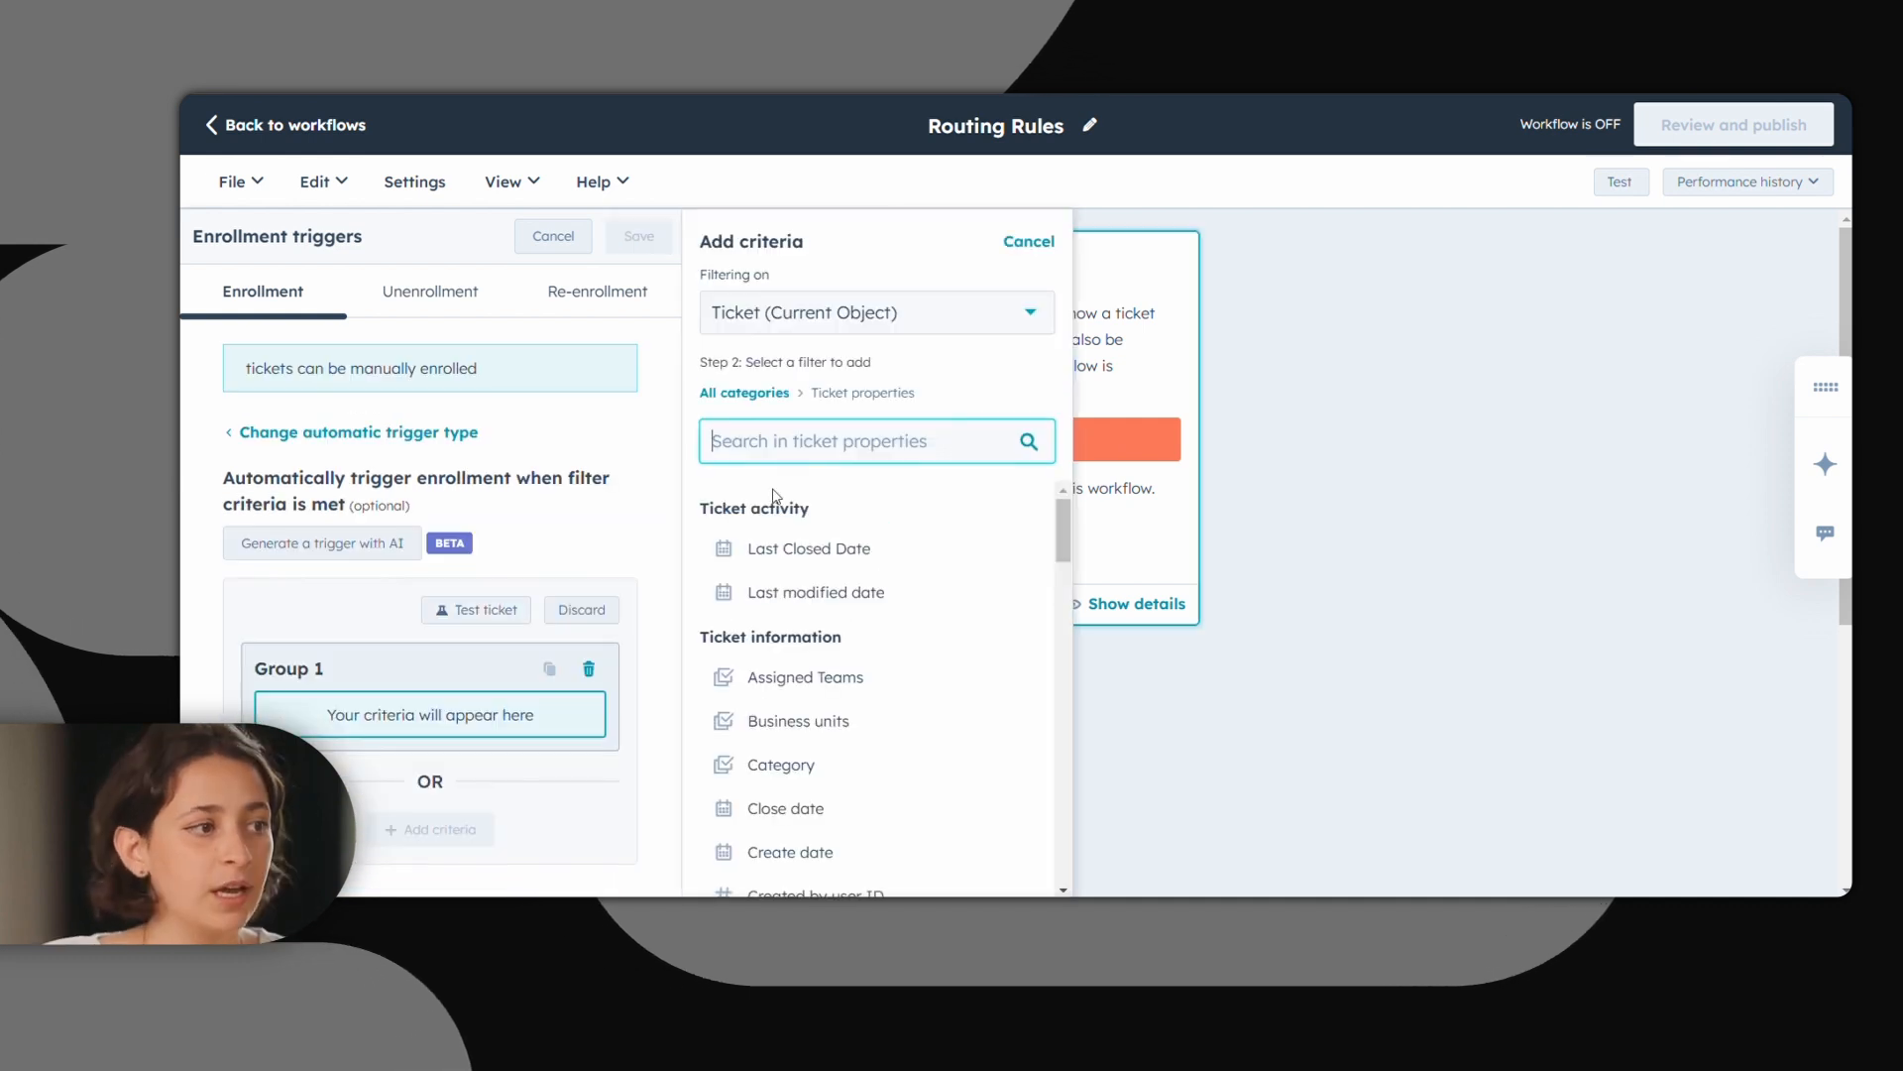
{"action": "type", "text": "status"}
{"action": "left_click", "coordinate": [759, 548]}
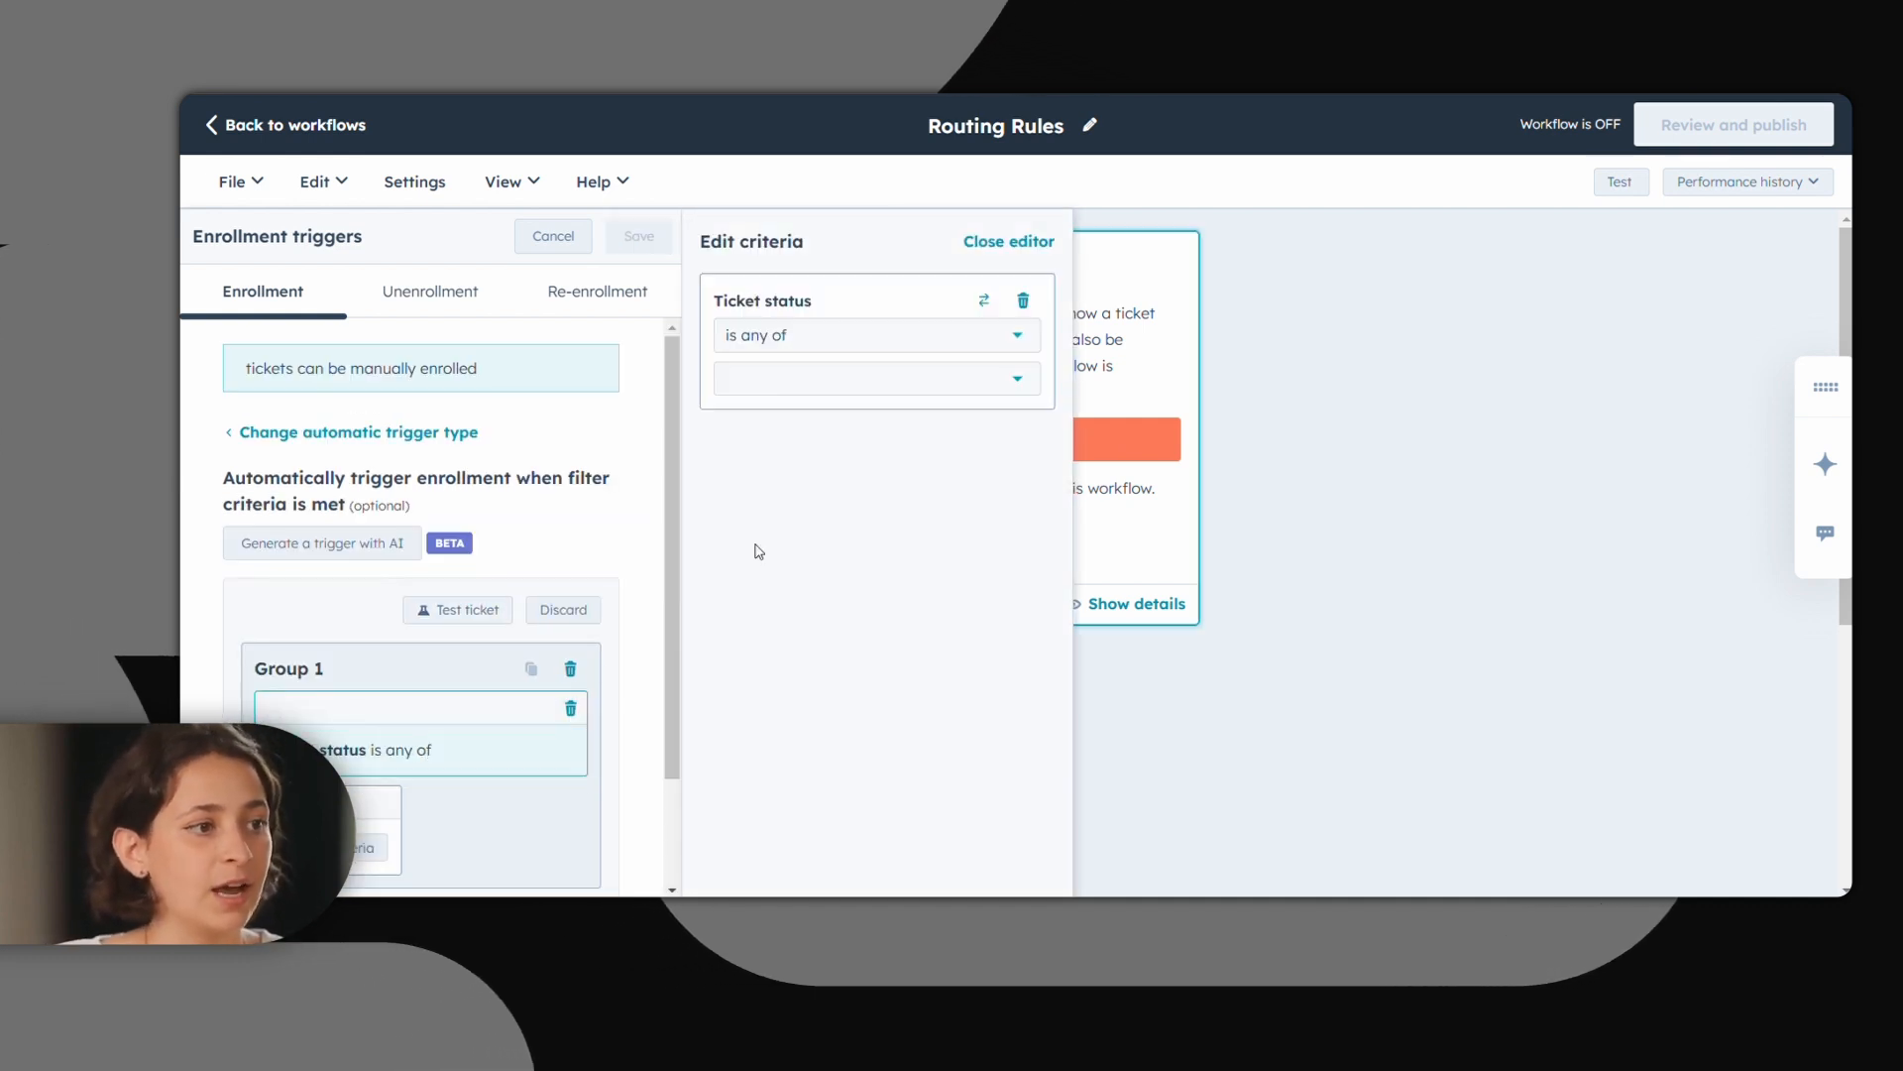
{"action": "left_click", "coordinate": [894, 379]}
{"action": "left_click", "coordinate": [801, 481]}
{"action": "left_click", "coordinate": [645, 241]}
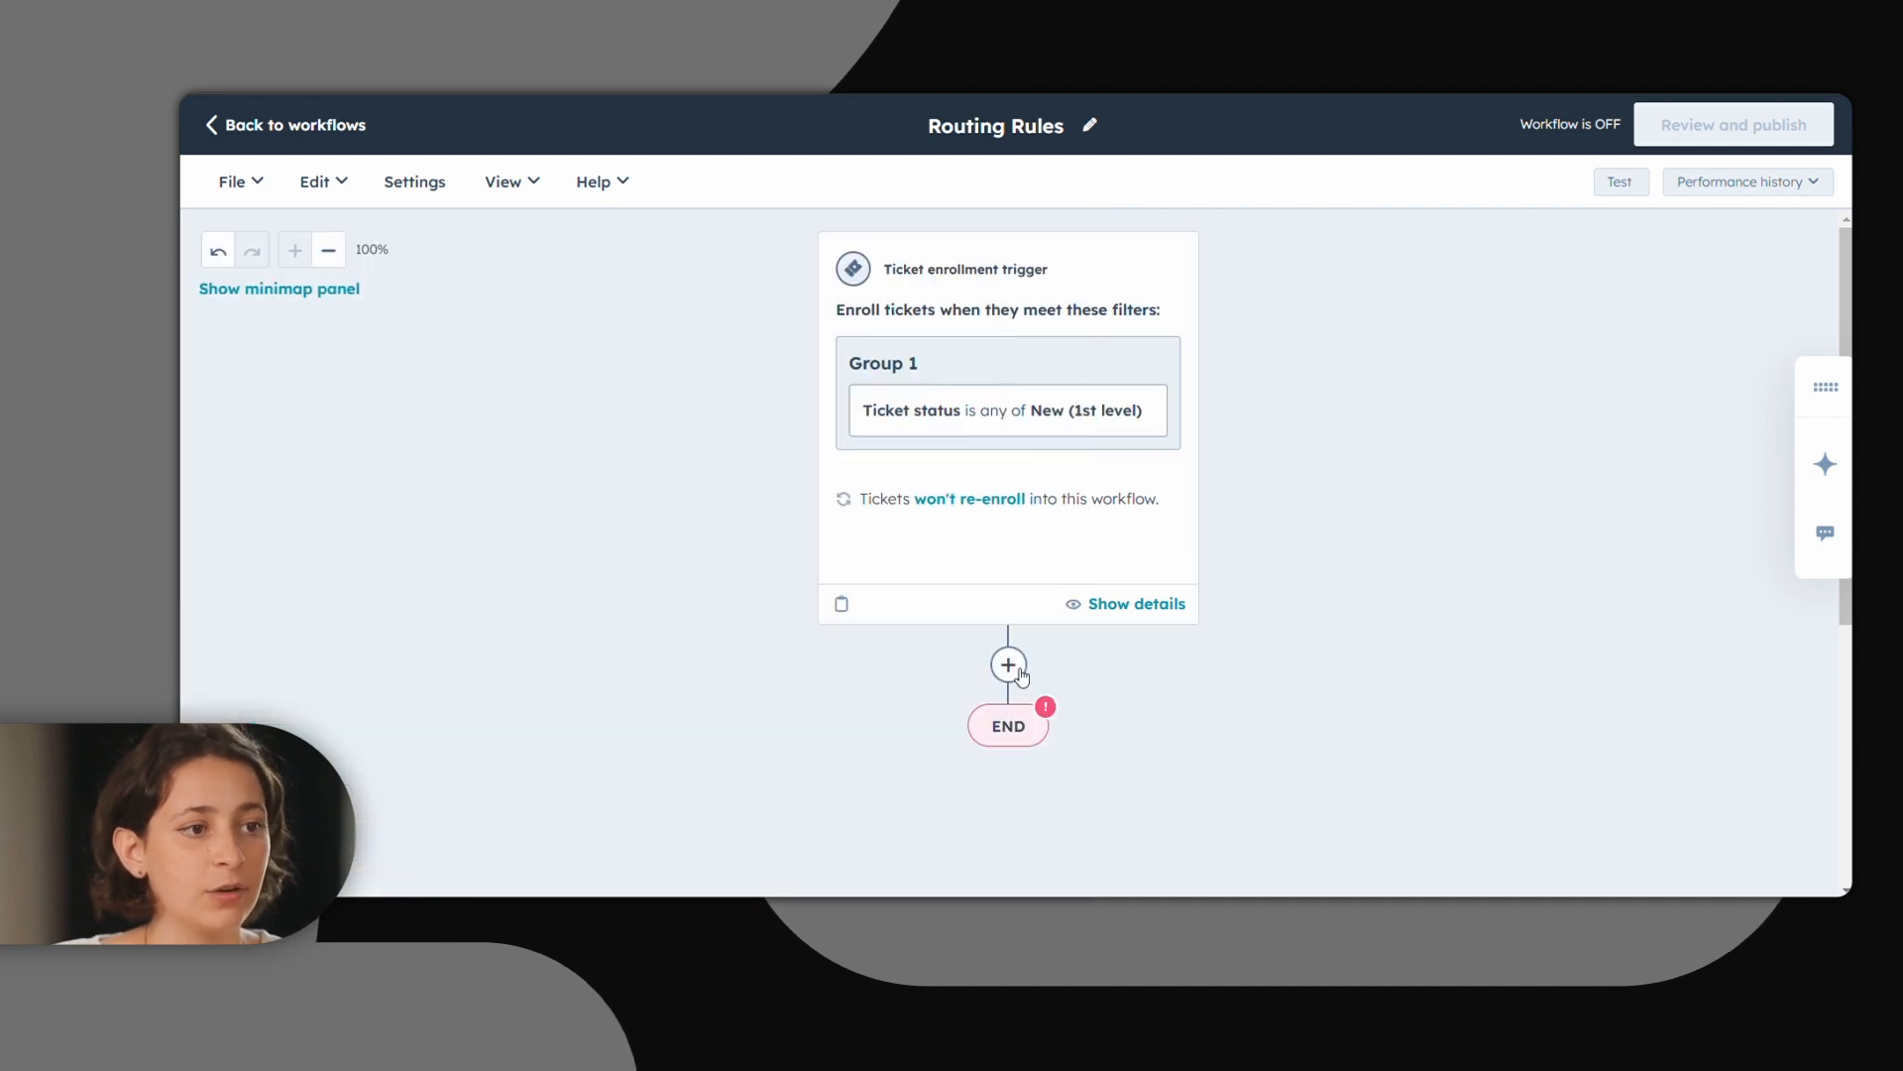
Step: Add a delay after the enrollment trigger that waits a set amount of time of 5 minutes
{"action": "left_click", "coordinate": [1008, 664]}
{"action": "left_click", "coordinate": [297, 610]}
{"action": "left_click", "coordinate": [416, 374]}
{"action": "scroll", "coordinate": [398, 557], "scroll_direction": "down", "scroll_amount": 2}
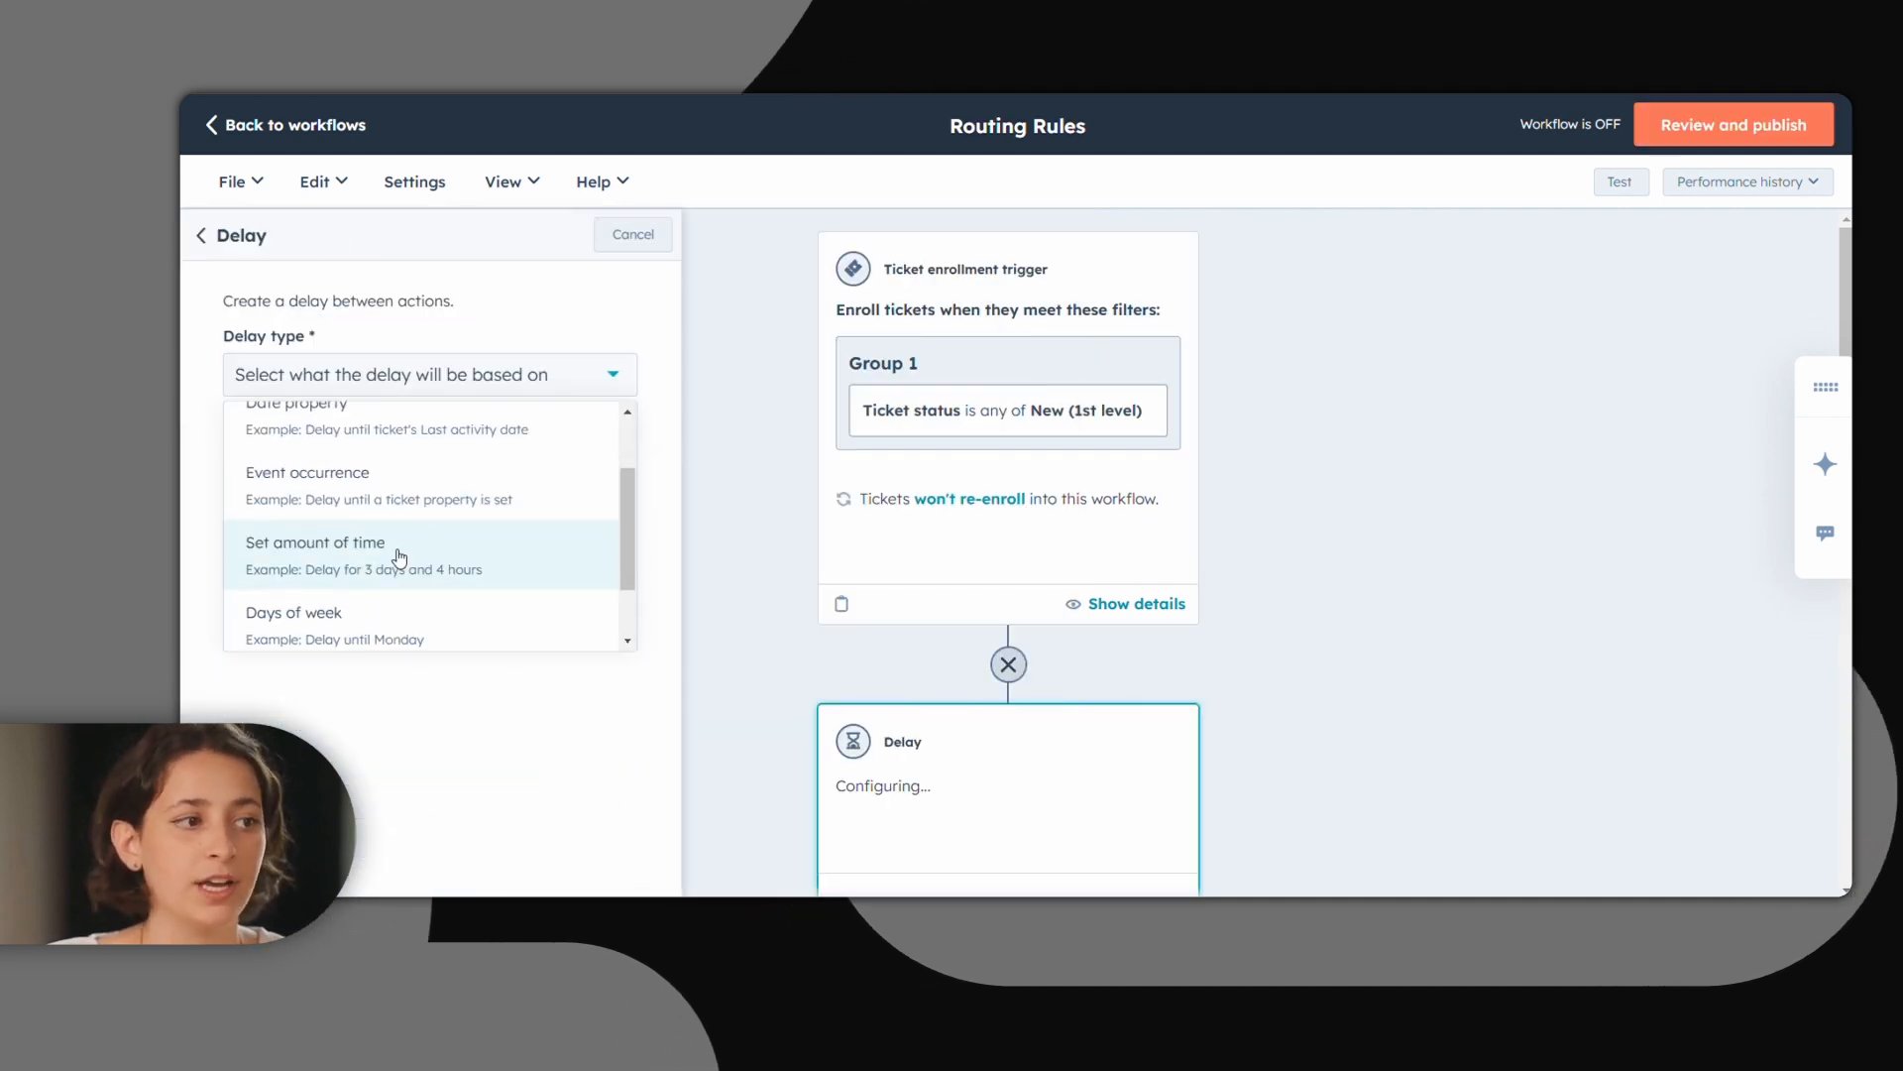
{"action": "left_click", "coordinate": [399, 557]}
{"action": "left_click", "coordinate": [621, 522]}
{"action": "left_click", "coordinate": [639, 238]}
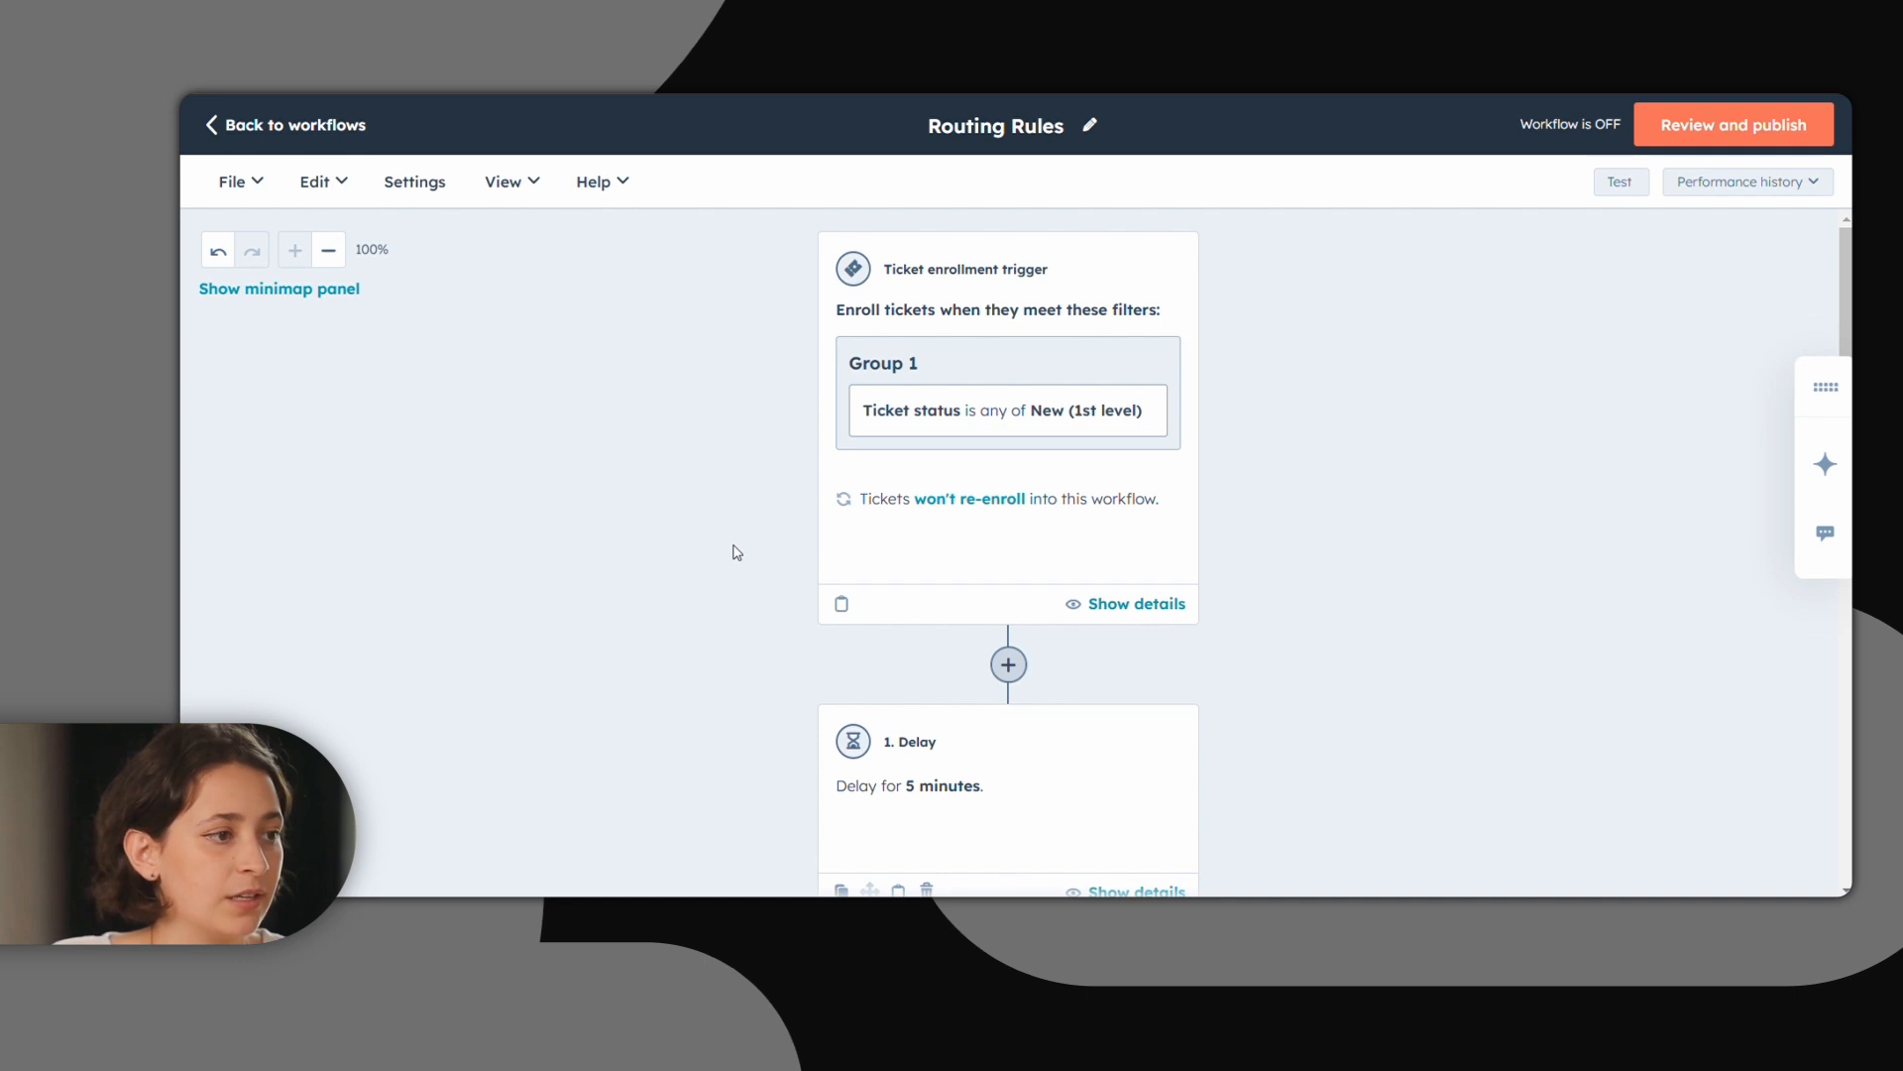
Step: Add a branch after the delay based on the ticket property Category, with paths including Product issue, Billing issue and Feature request
{"action": "scroll", "coordinate": [892, 595], "scroll_direction": "down", "scroll_amount": 3}
{"action": "left_click", "coordinate": [1009, 631]}
{"action": "left_click", "coordinate": [371, 600]}
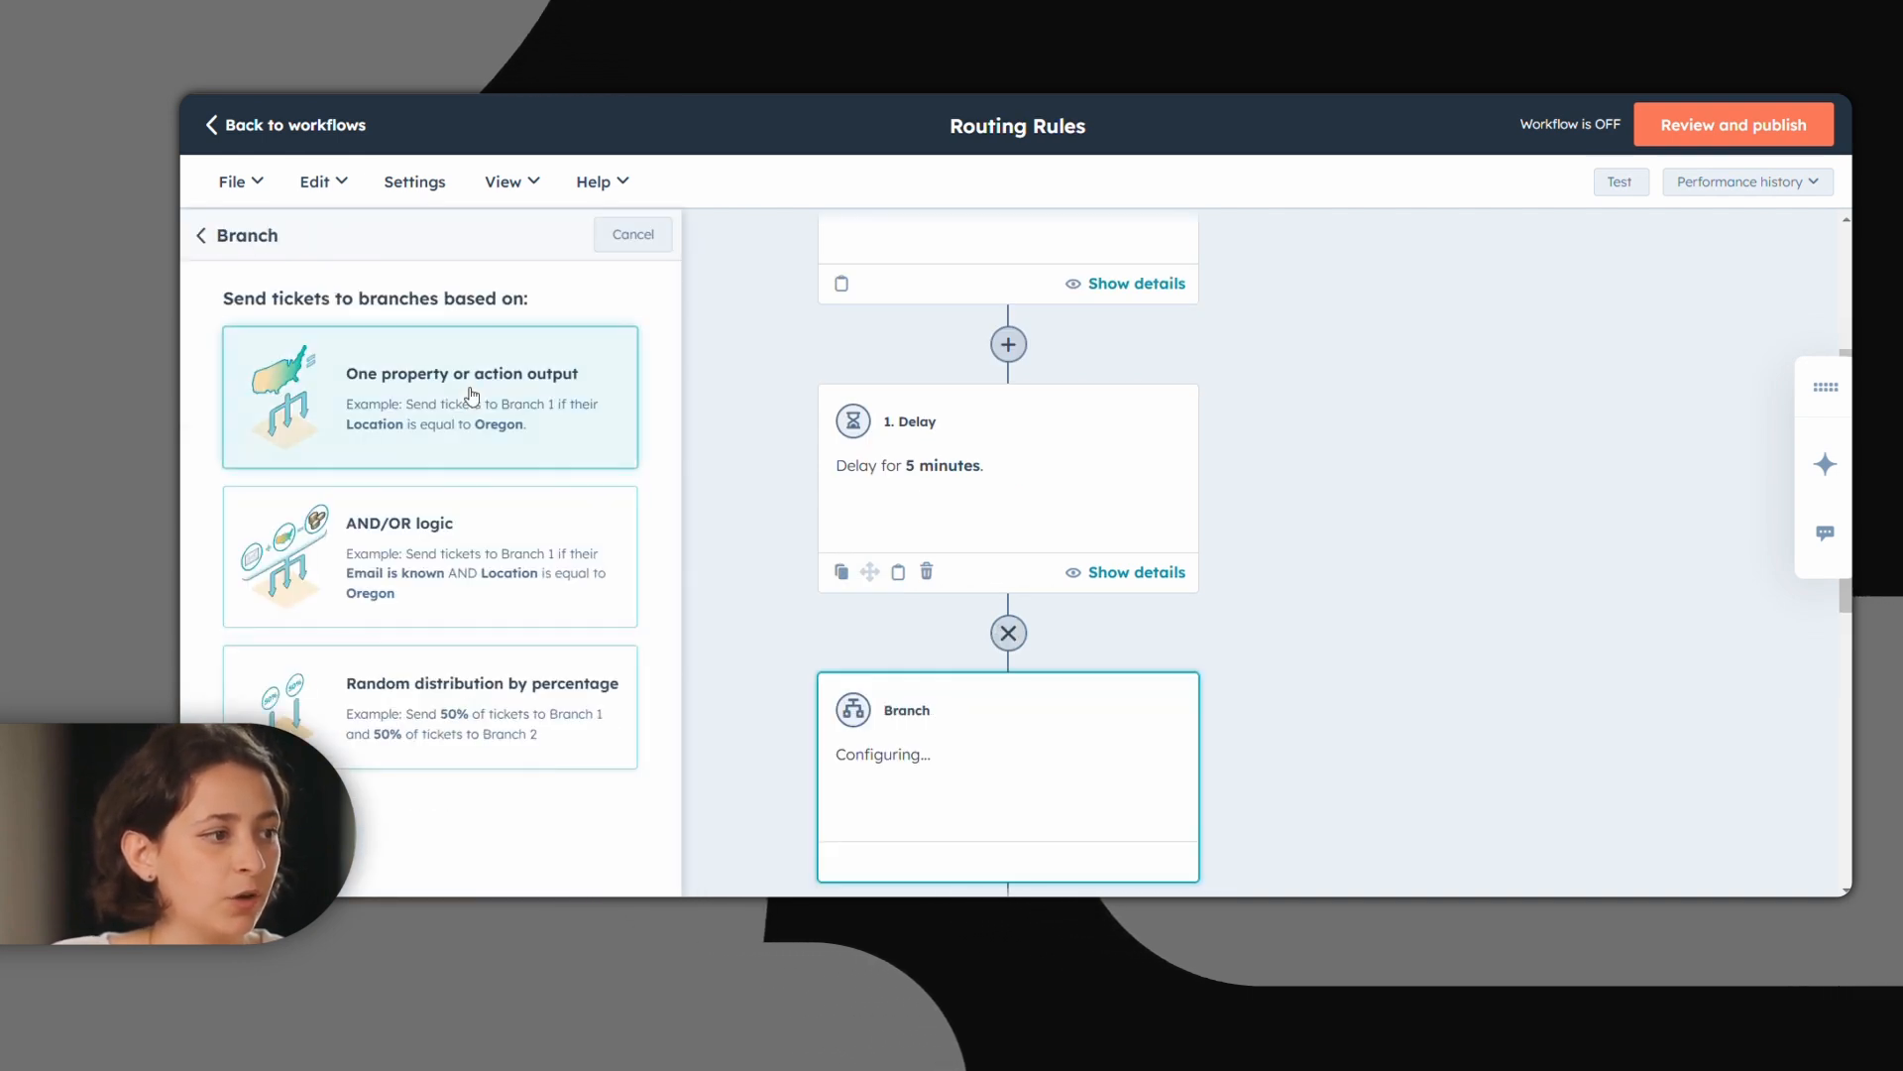
{"action": "left_click", "coordinate": [426, 397]}
{"action": "left_click", "coordinate": [442, 522]}
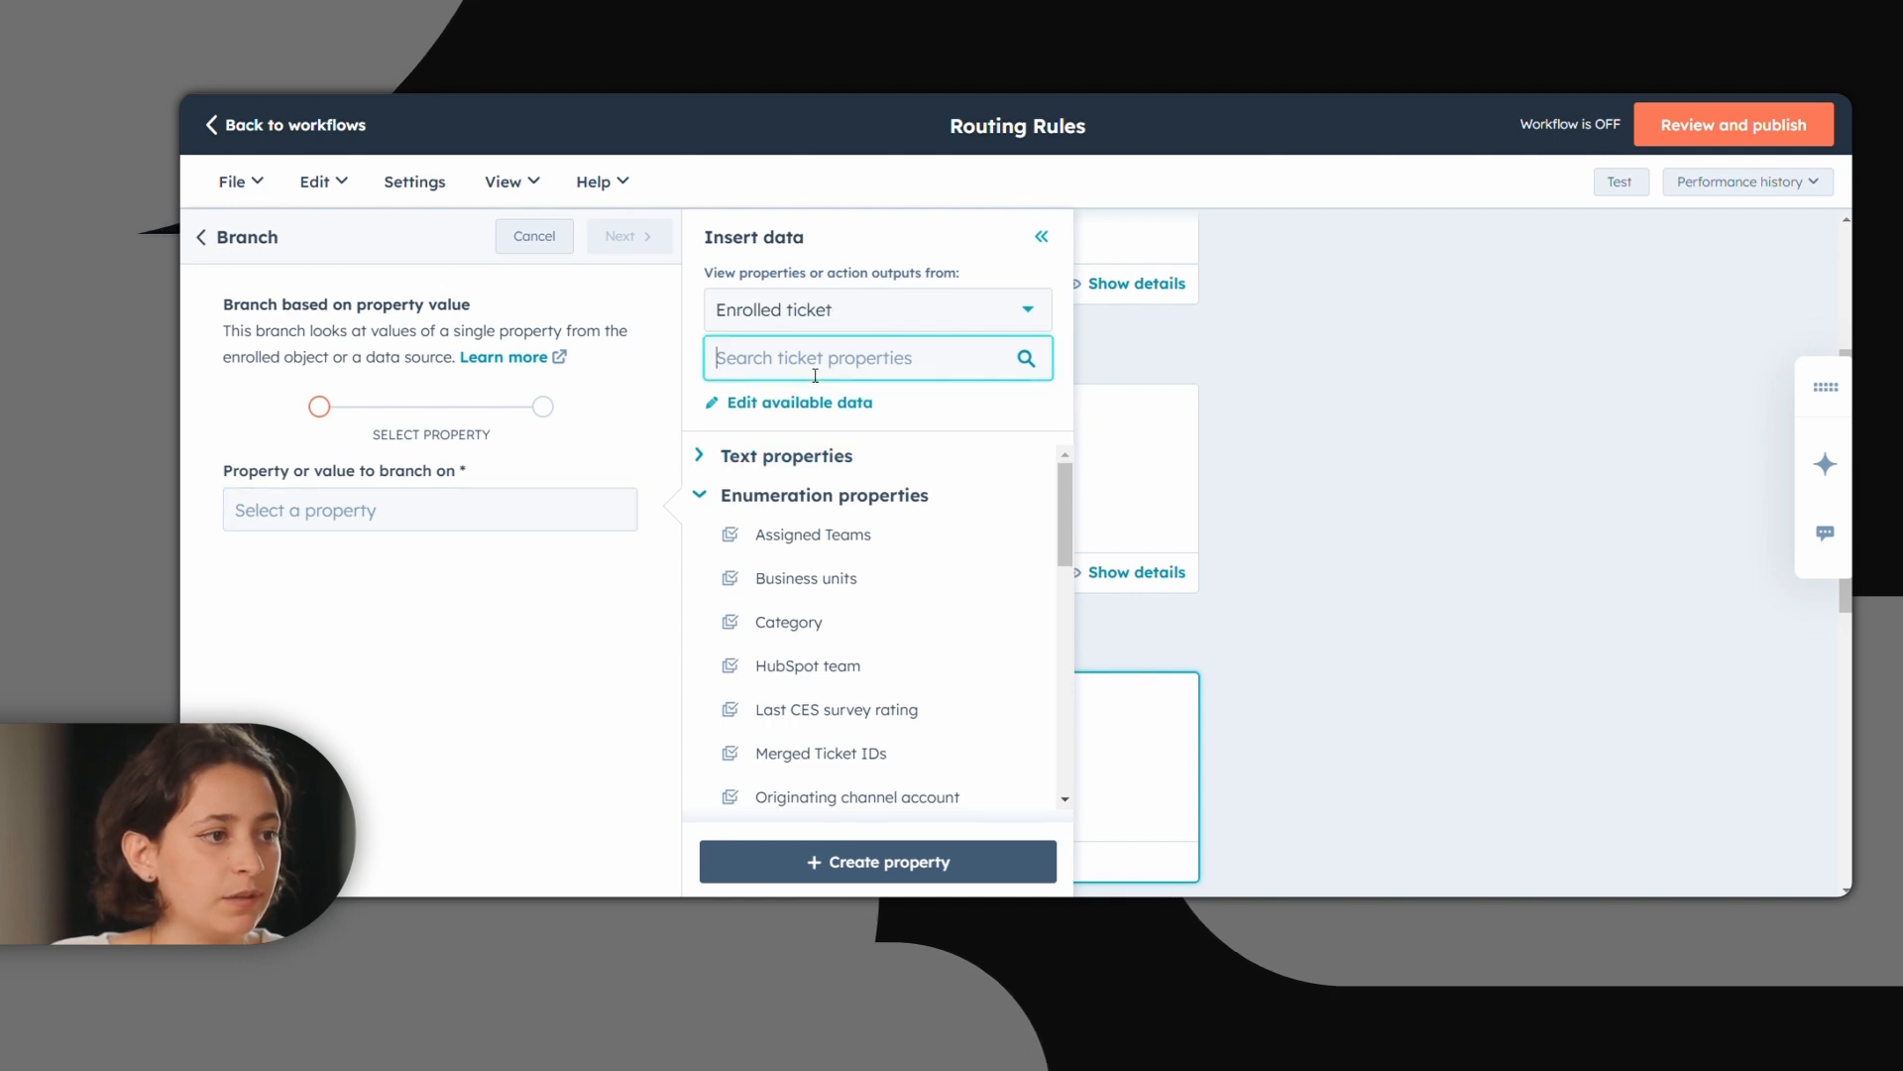
{"action": "left_click", "coordinate": [768, 621]}
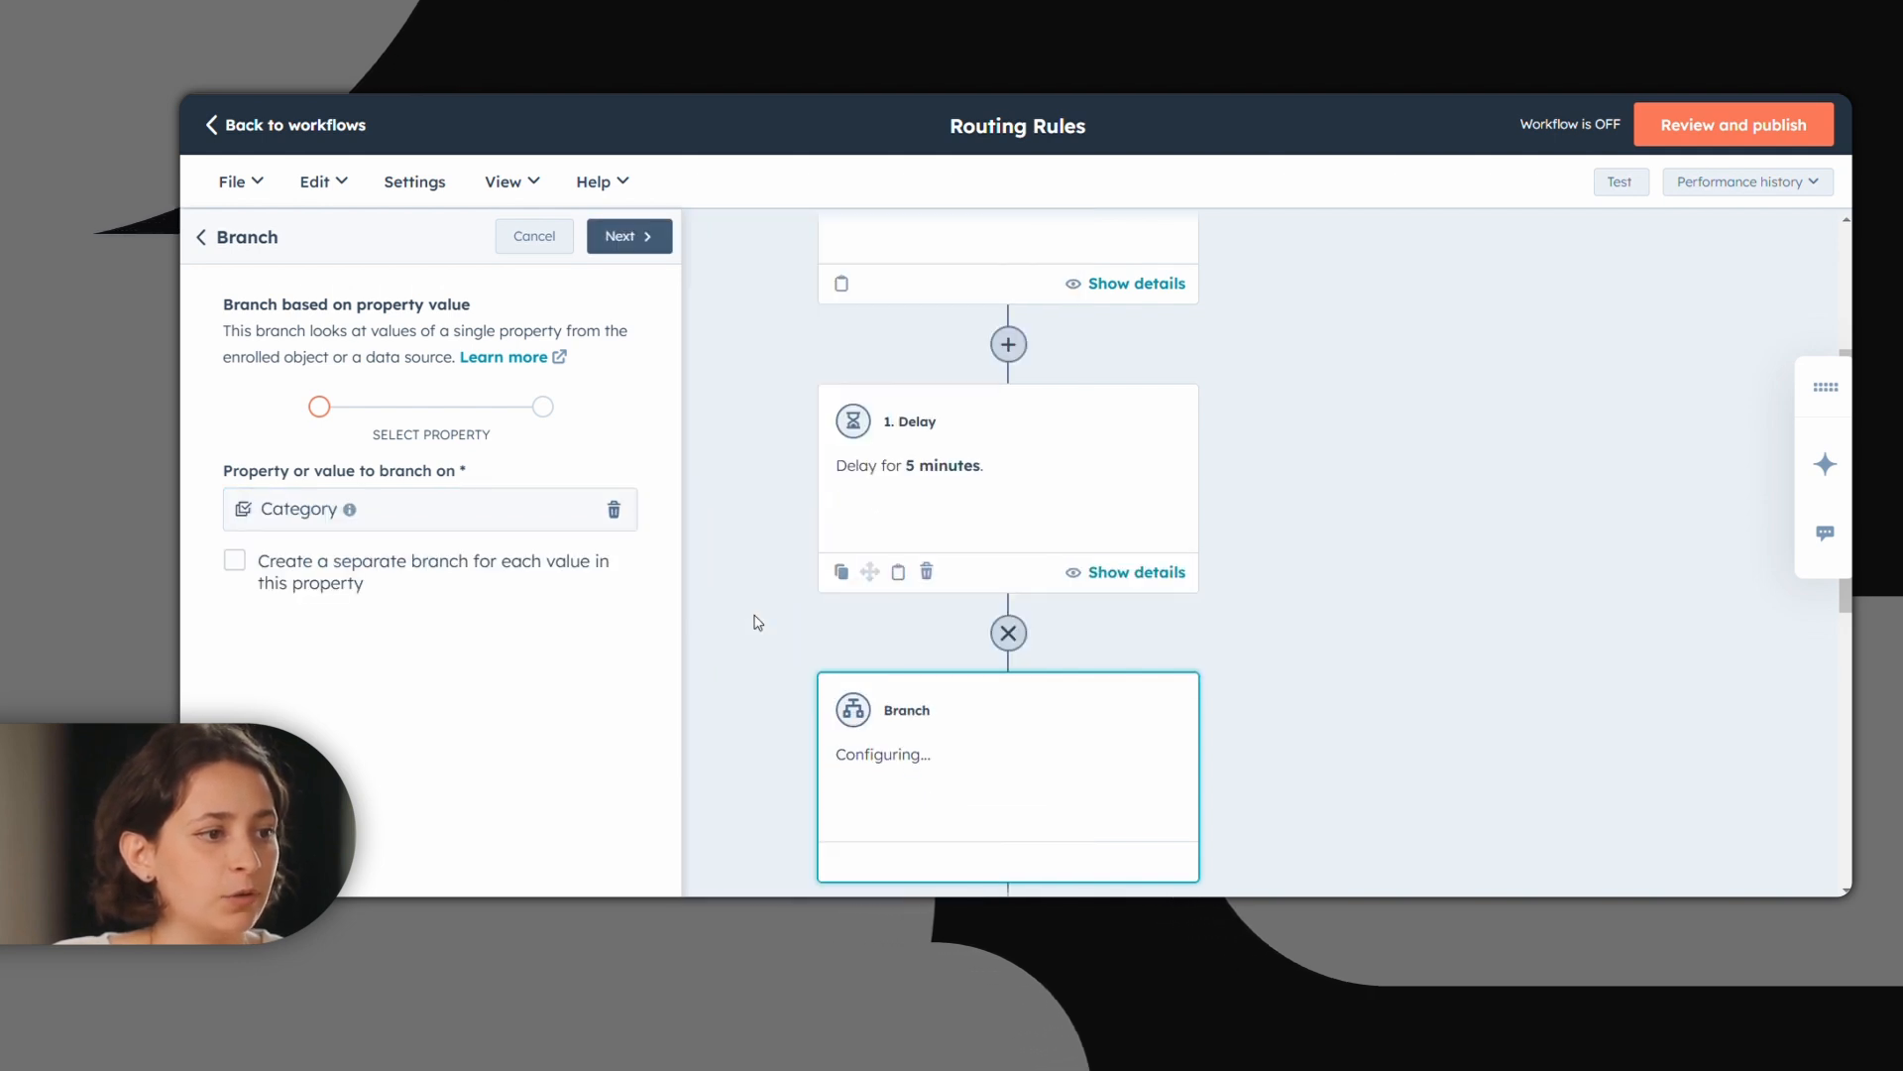
{"action": "left_click", "coordinate": [628, 237]}
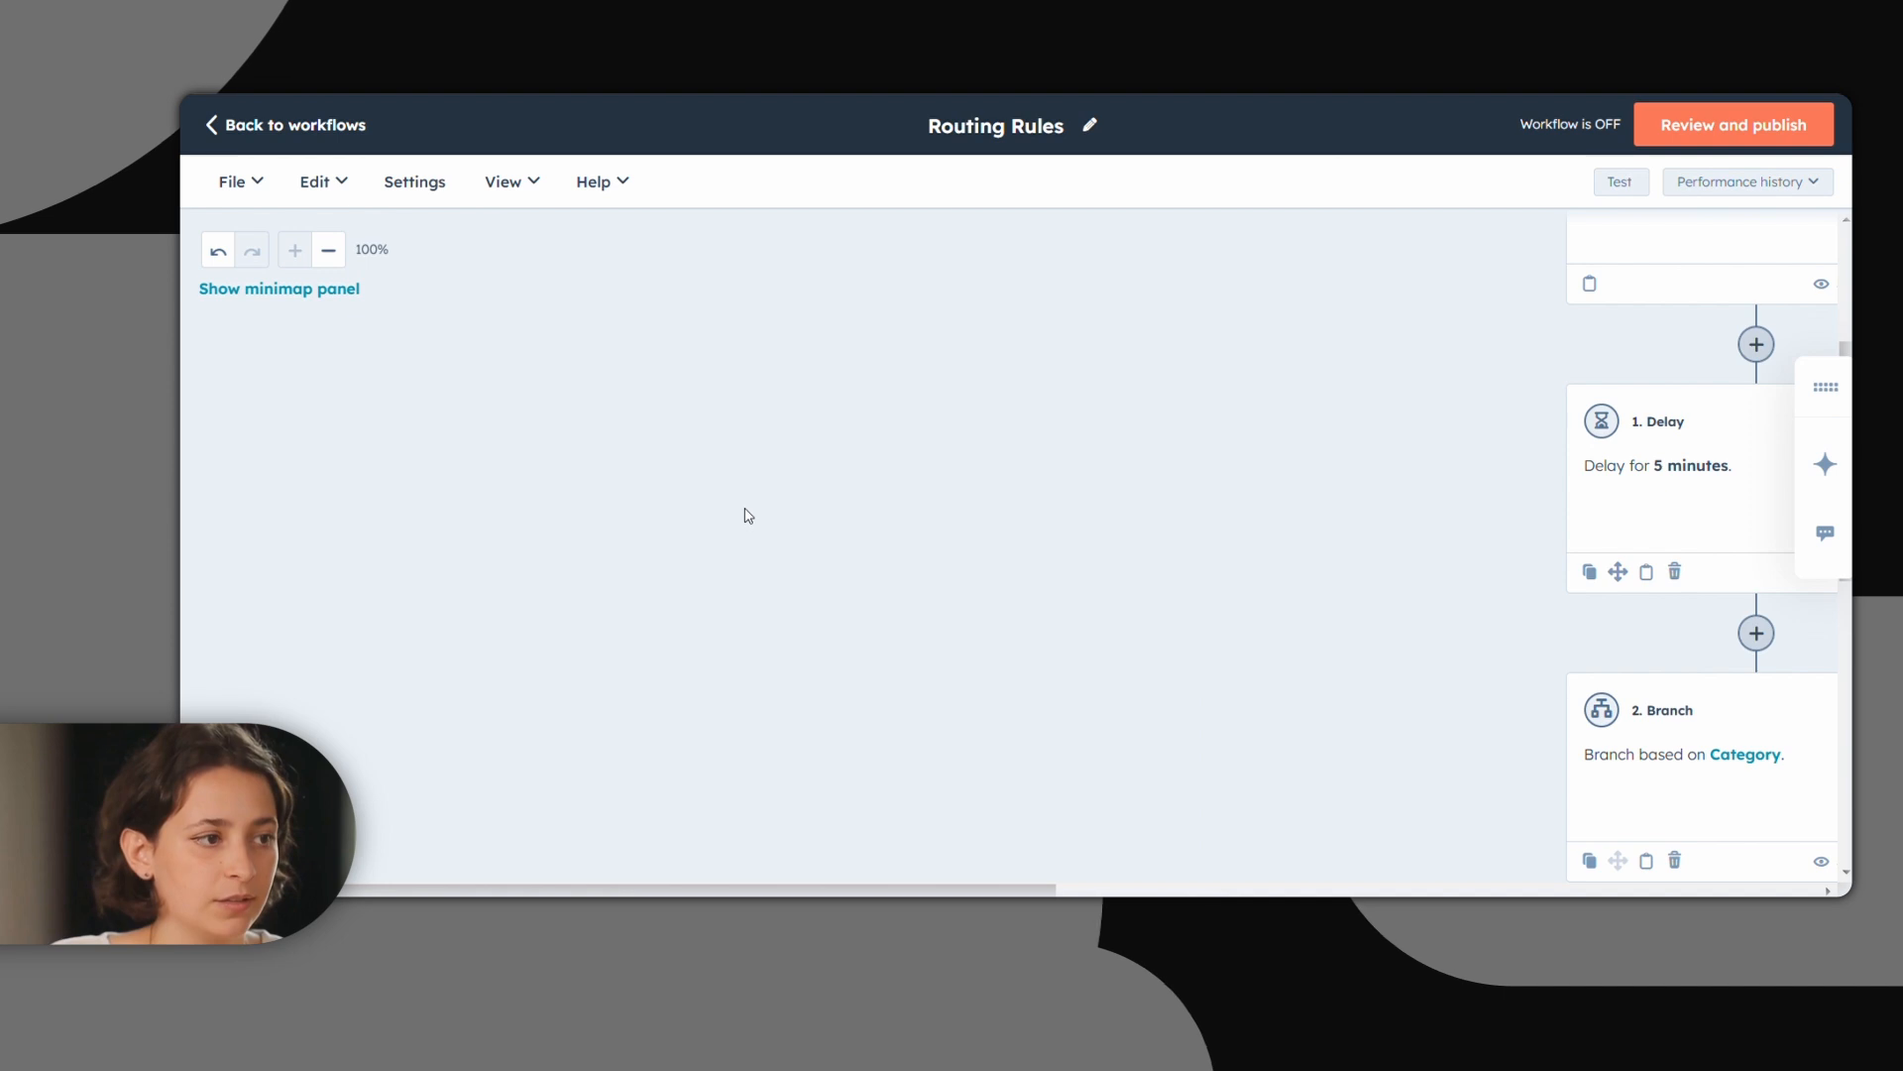
Step: Add a Create task action to the Product issue branch
{"action": "left_click", "coordinate": [761, 531]}
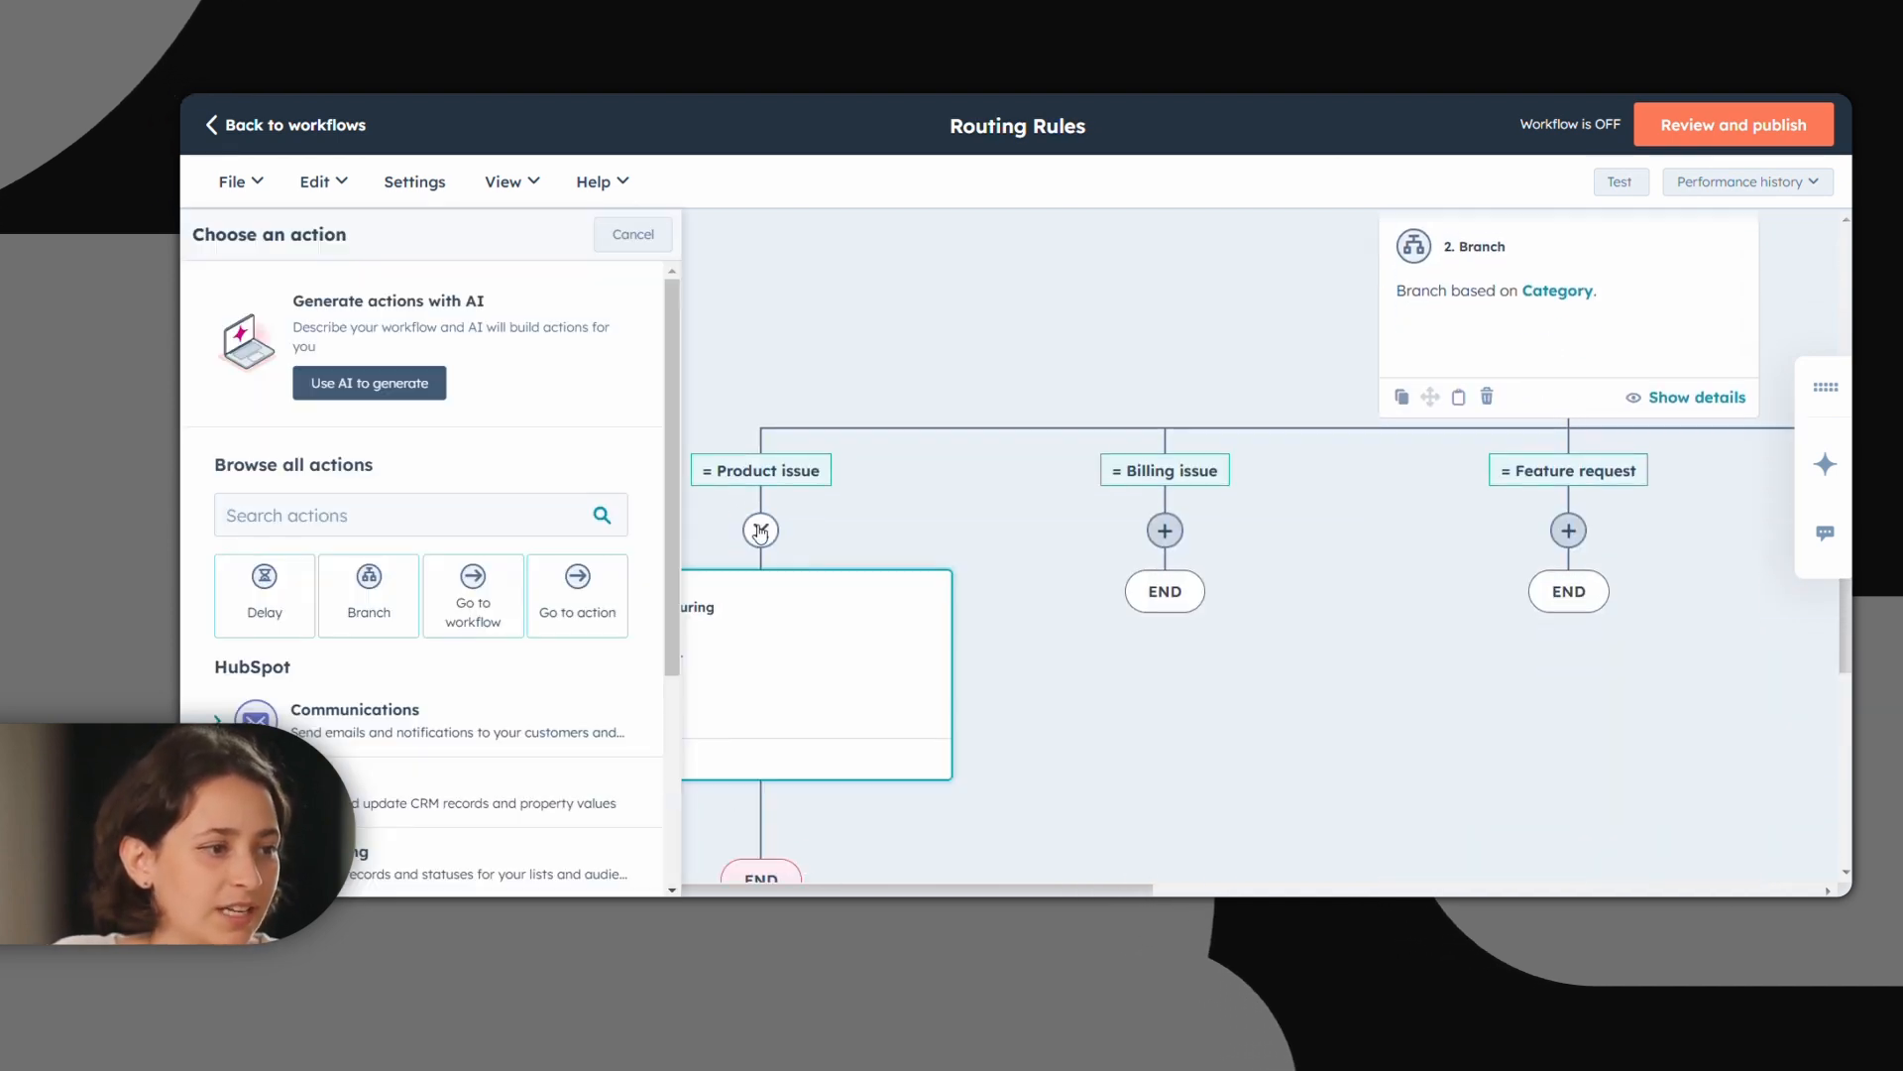
{"action": "left_click", "coordinate": [505, 791]}
{"action": "scroll", "coordinate": [511, 773], "scroll_direction": "down", "scroll_amount": 3}
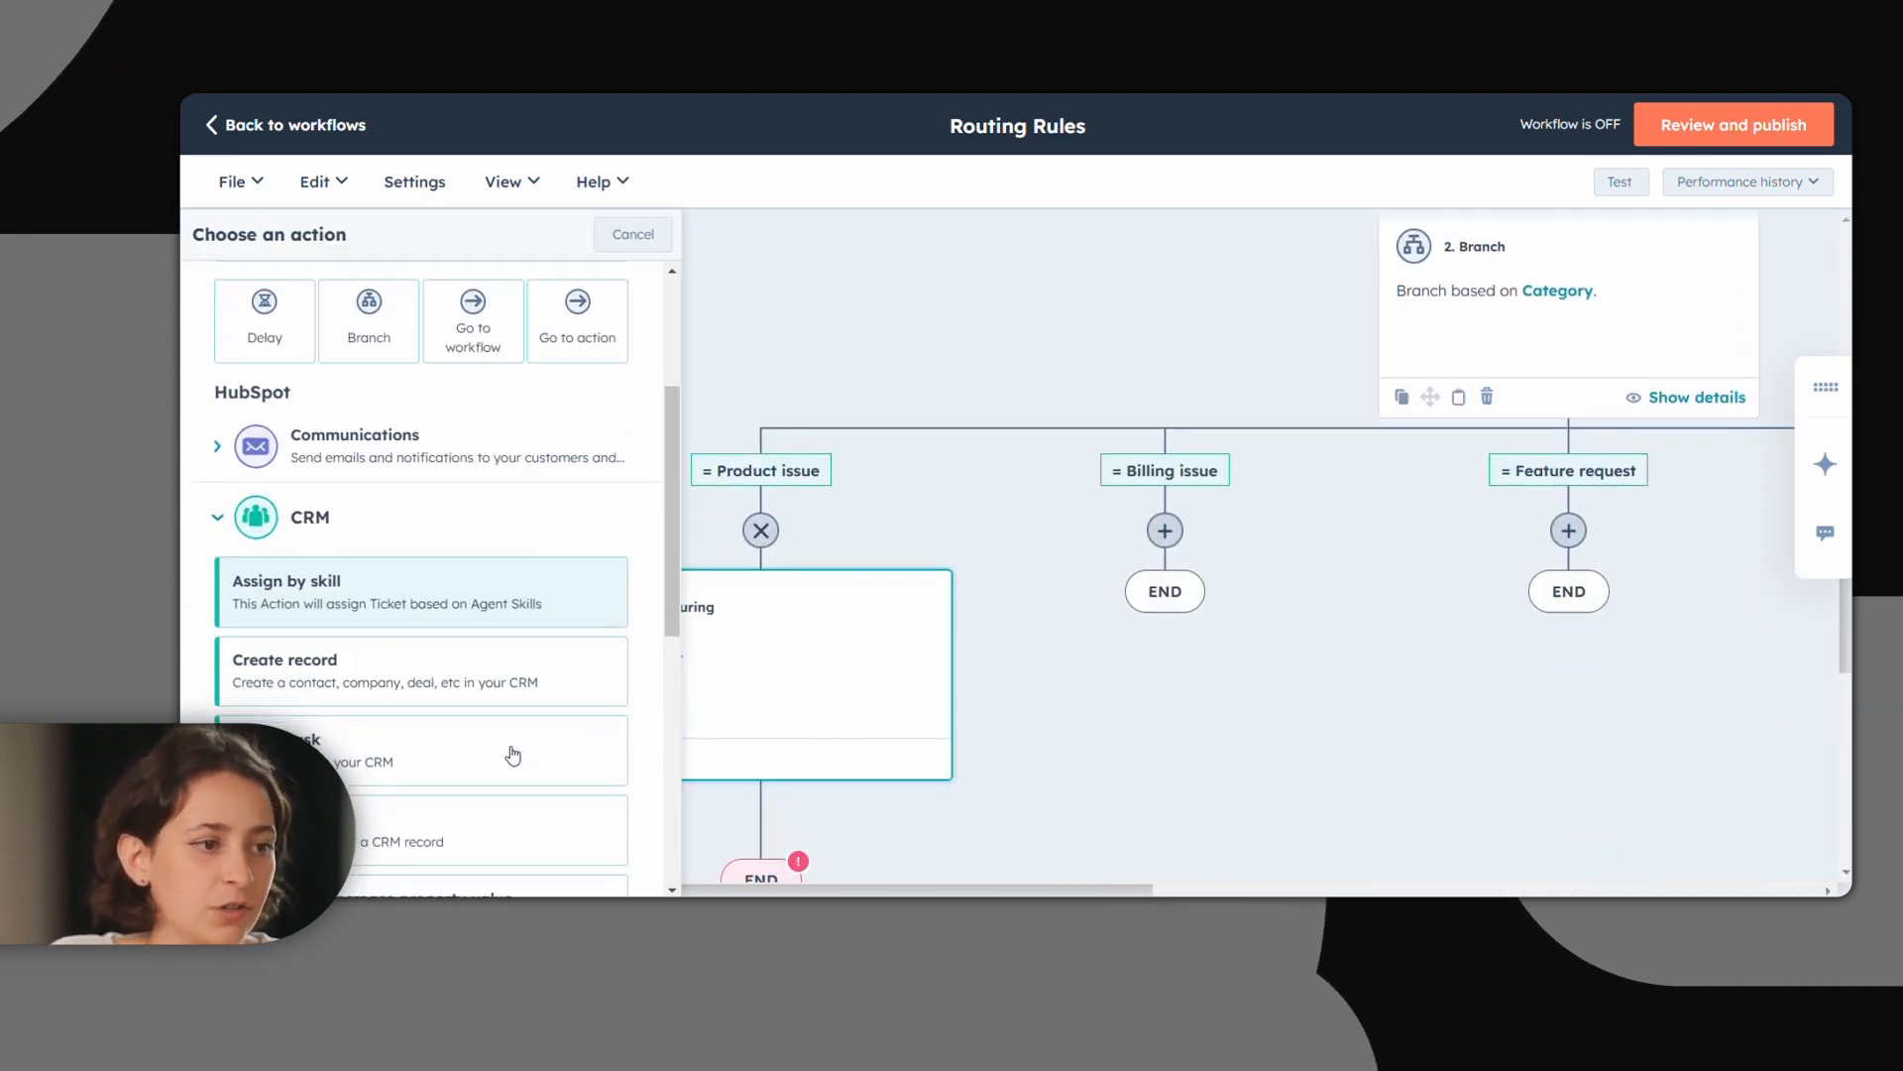
{"action": "left_click", "coordinate": [513, 756]}
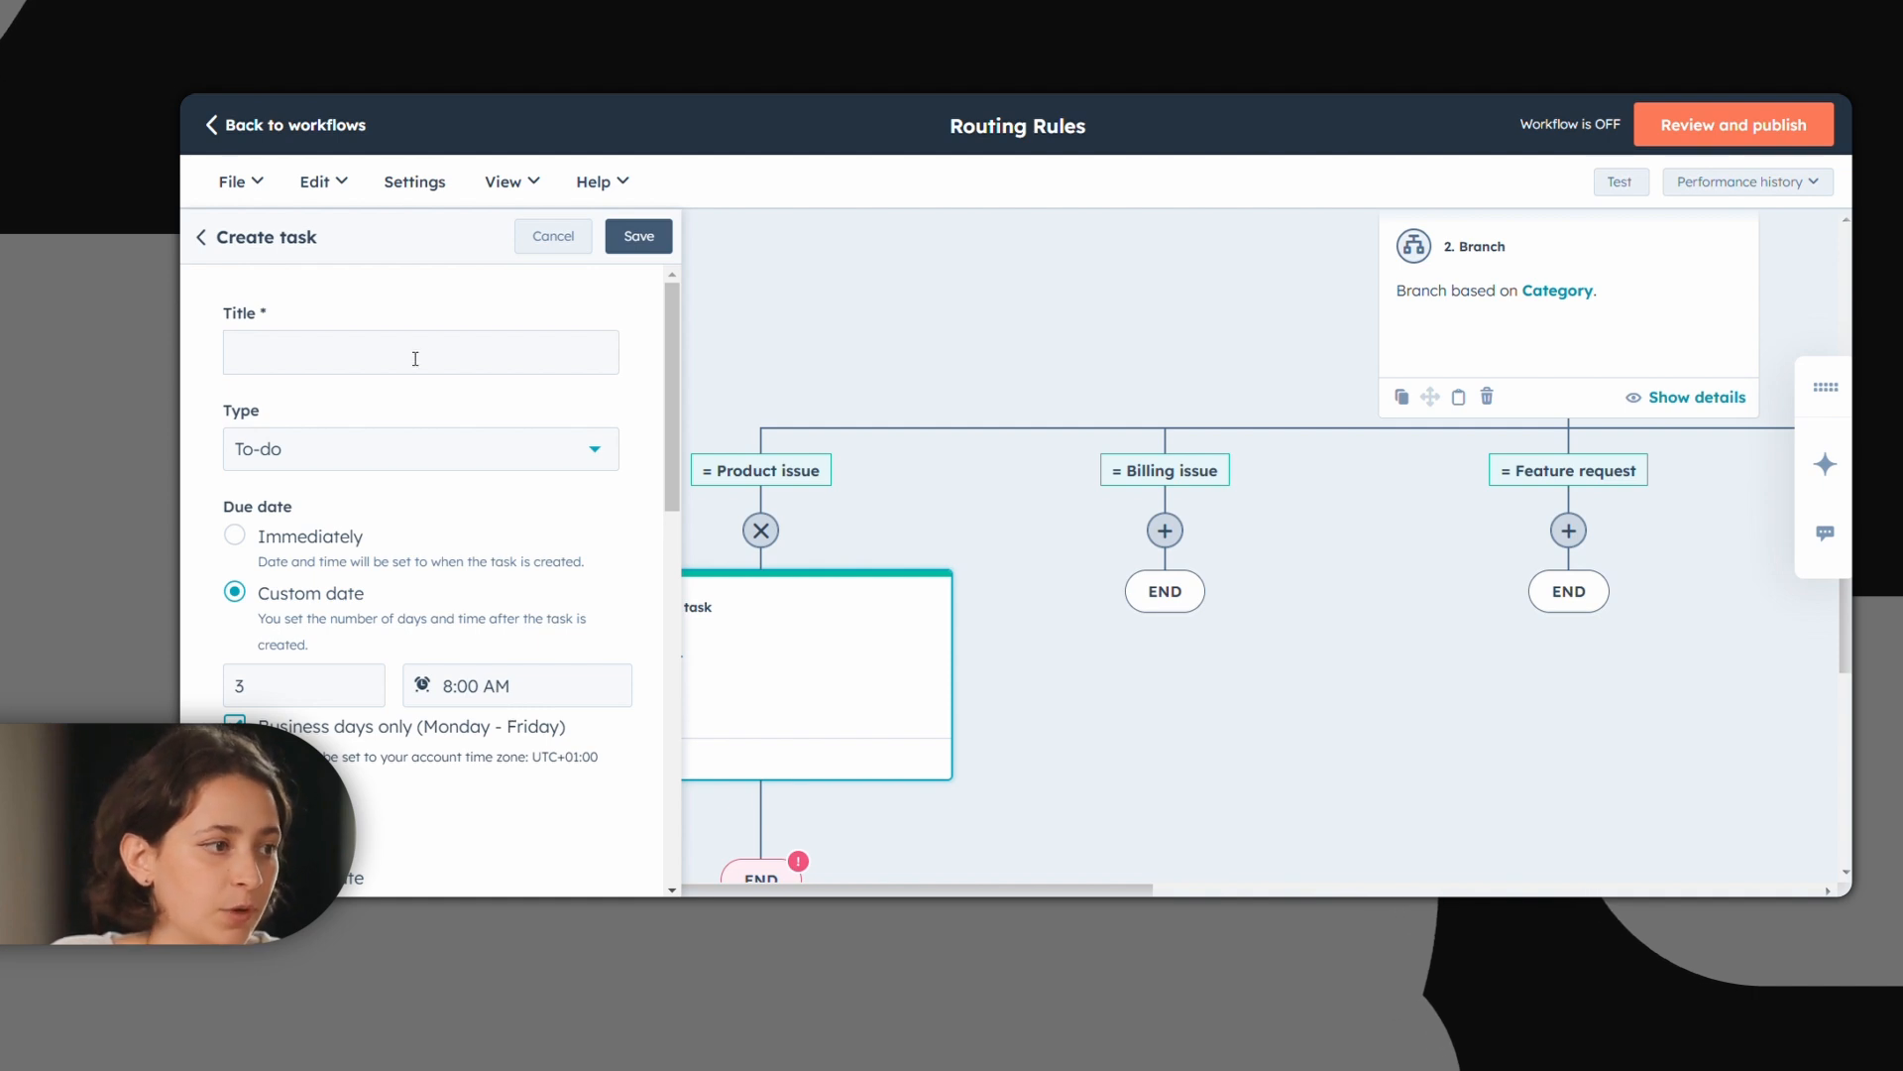
Step: Title the task New Ticket followed by the ticket's Category property, and make it due immediately
{"action": "left_click", "coordinate": [415, 359]}
{"action": "type", "text": "New Ticket"}
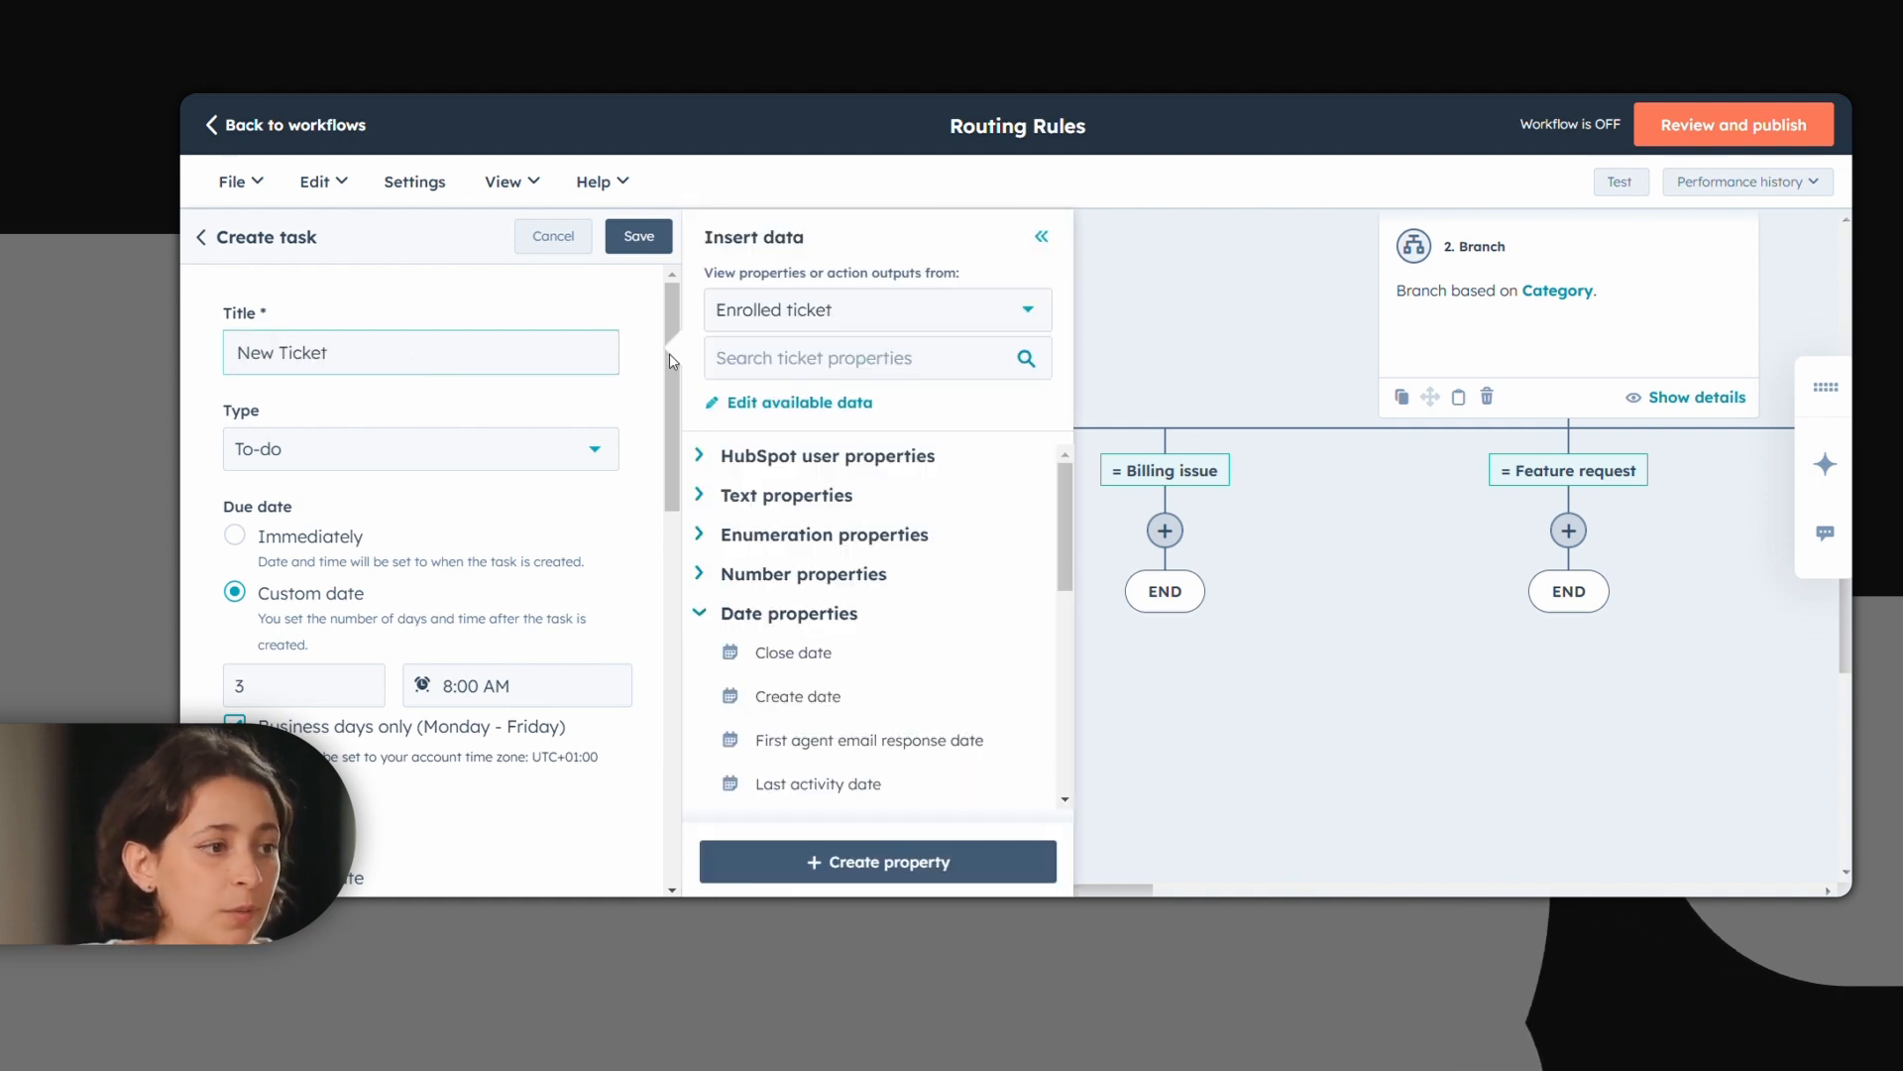
{"action": "left_click", "coordinate": [715, 357]}
{"action": "type", "text": "cat"}
{"action": "left_click", "coordinate": [786, 493]}
{"action": "left_click", "coordinate": [350, 540]}
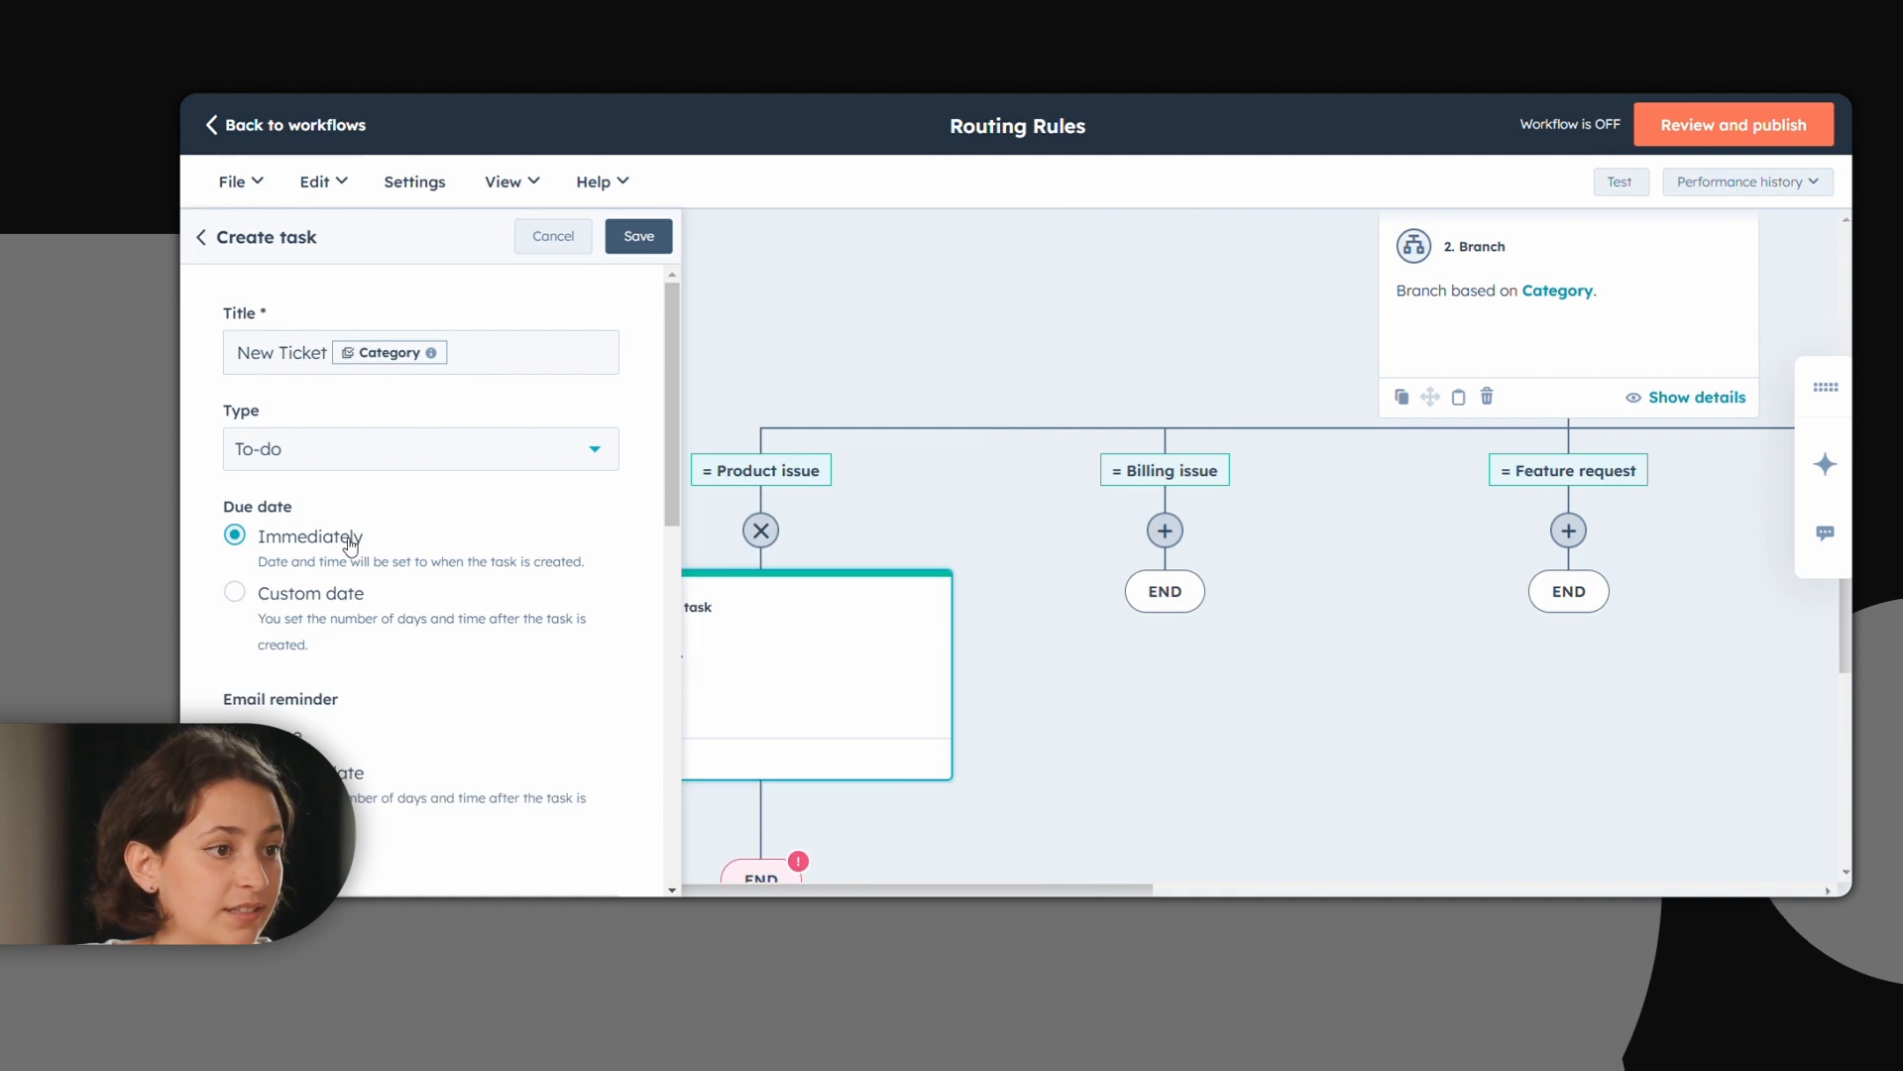
Step: Assign the task to the responsible user and save the Create task action
{"action": "scroll", "coordinate": [395, 582], "scroll_direction": "down", "scroll_amount": 10}
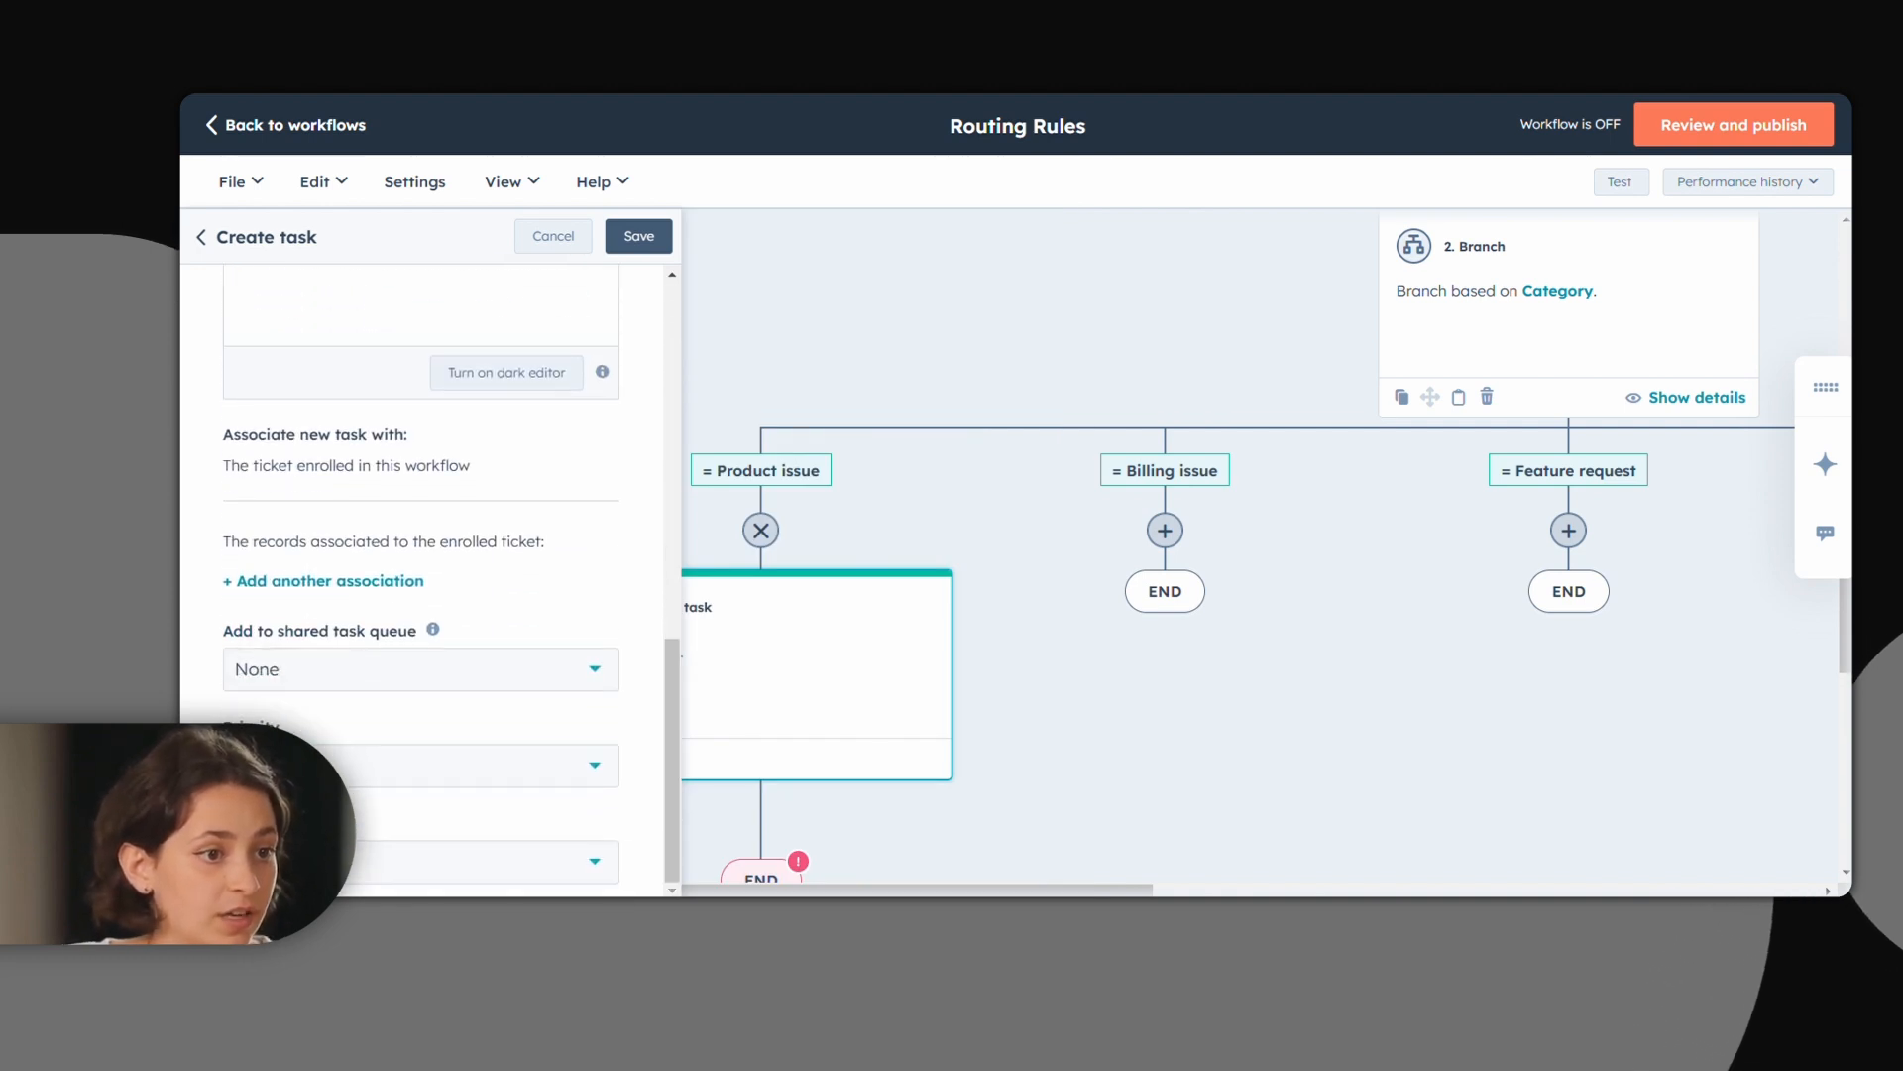
{"action": "left_click", "coordinate": [446, 810]}
{"action": "scroll", "coordinate": [446, 810], "scroll_direction": "down", "scroll_amount": 1}
{"action": "left_click", "coordinate": [466, 862]}
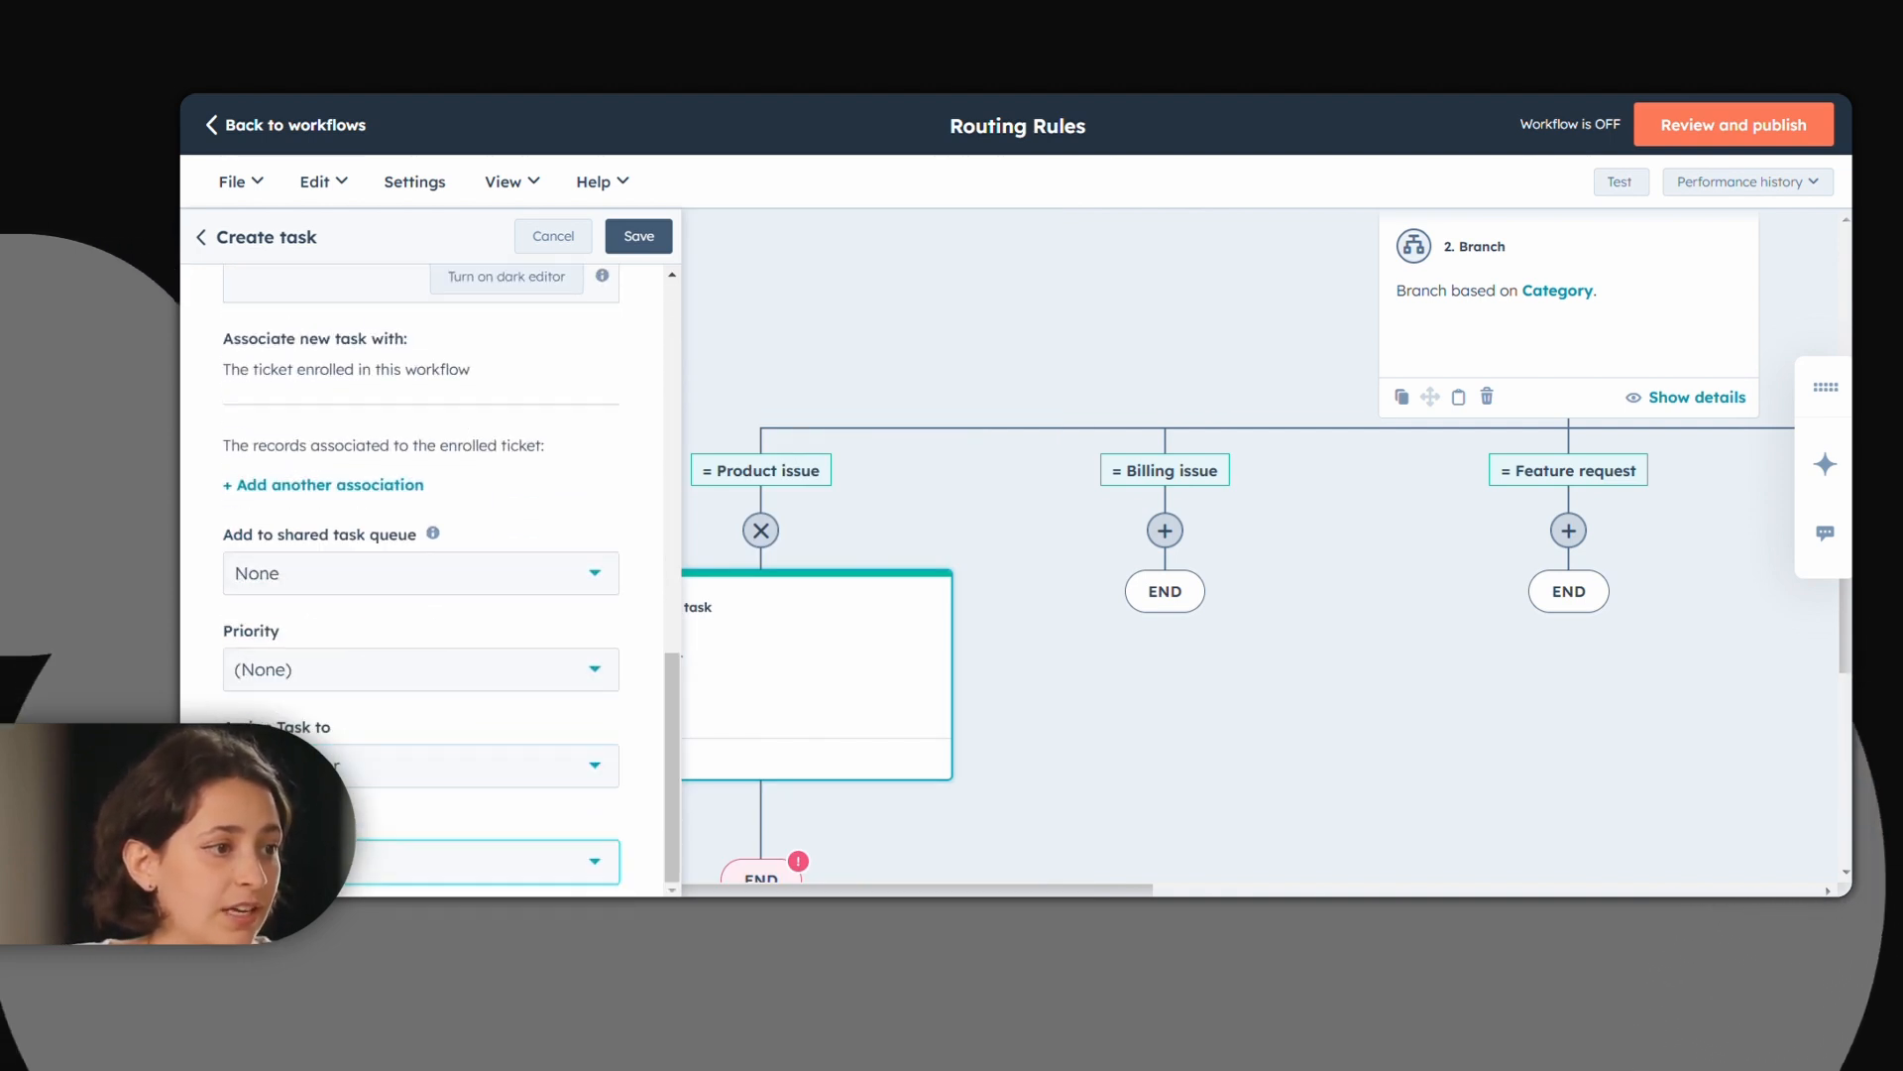
{"action": "type", "text": "lan"}
{"action": "left_click", "coordinate": [332, 801]}
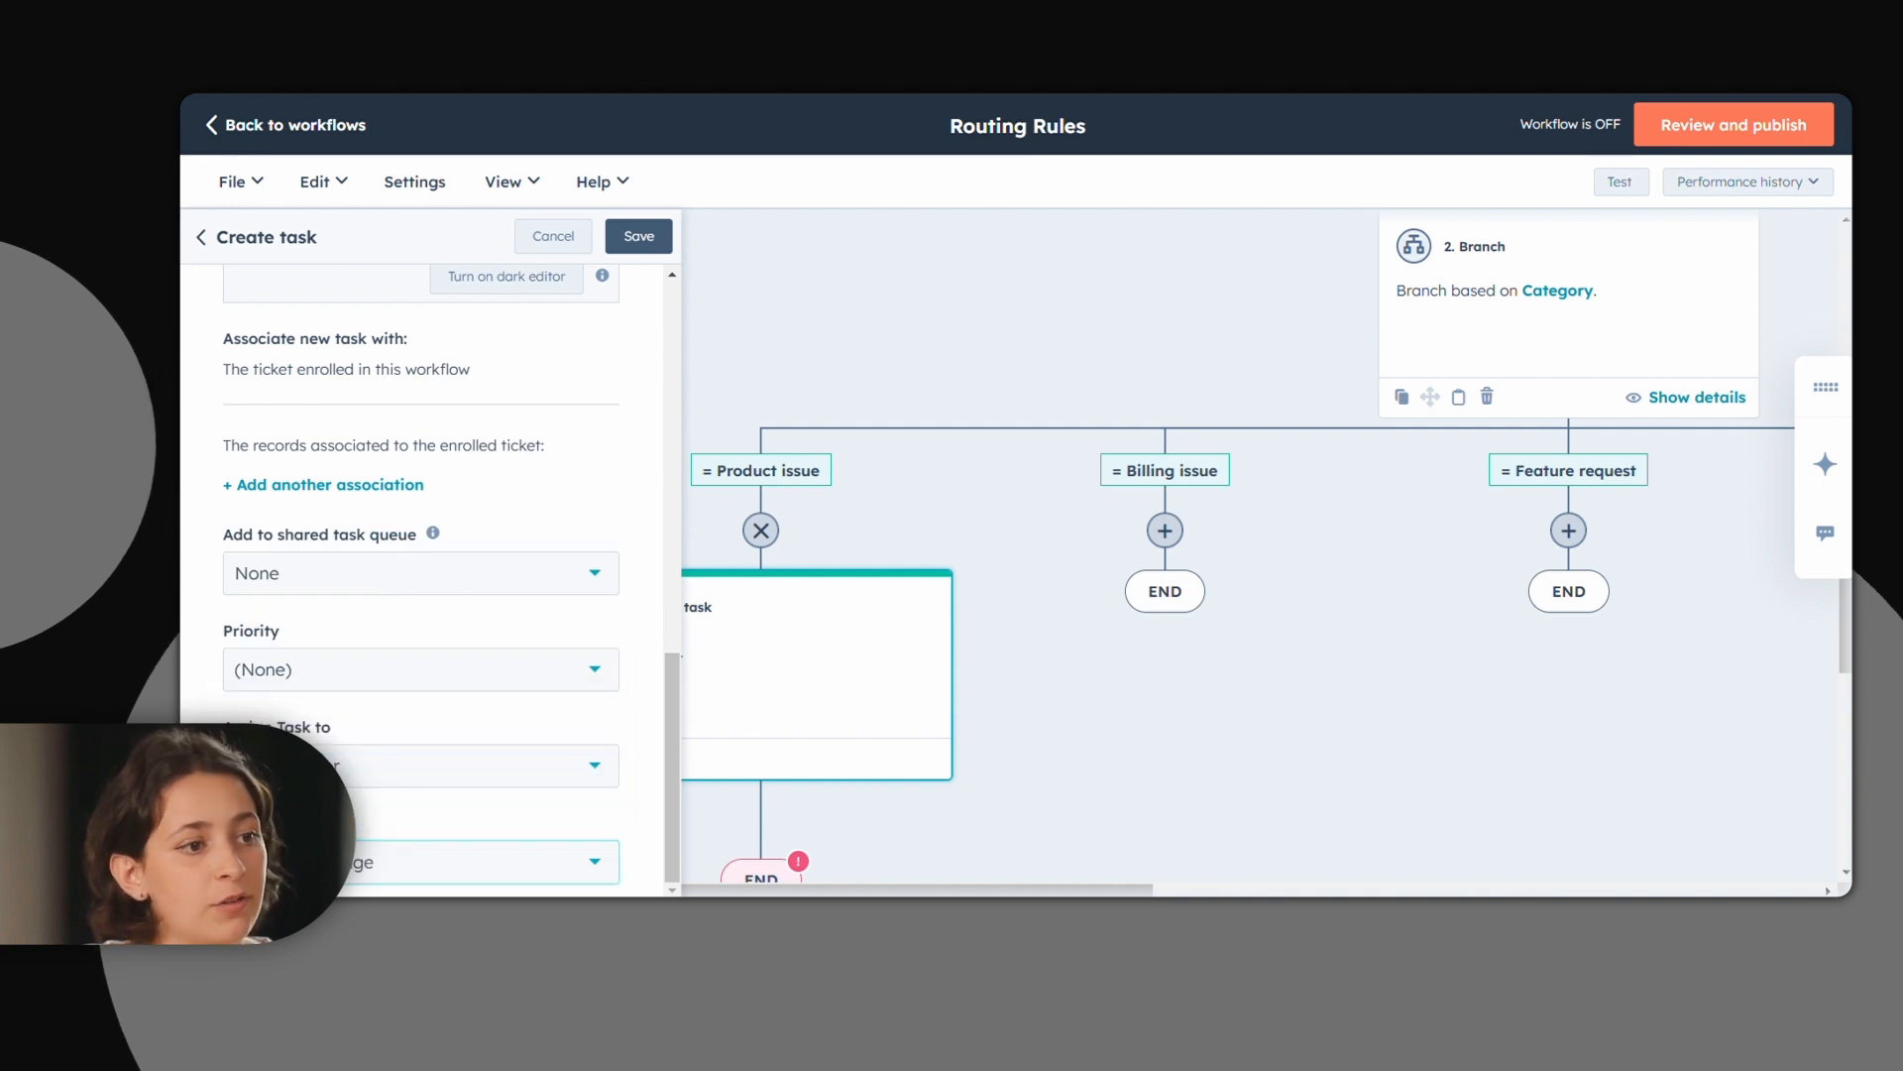
{"action": "left_click", "coordinate": [638, 236]}
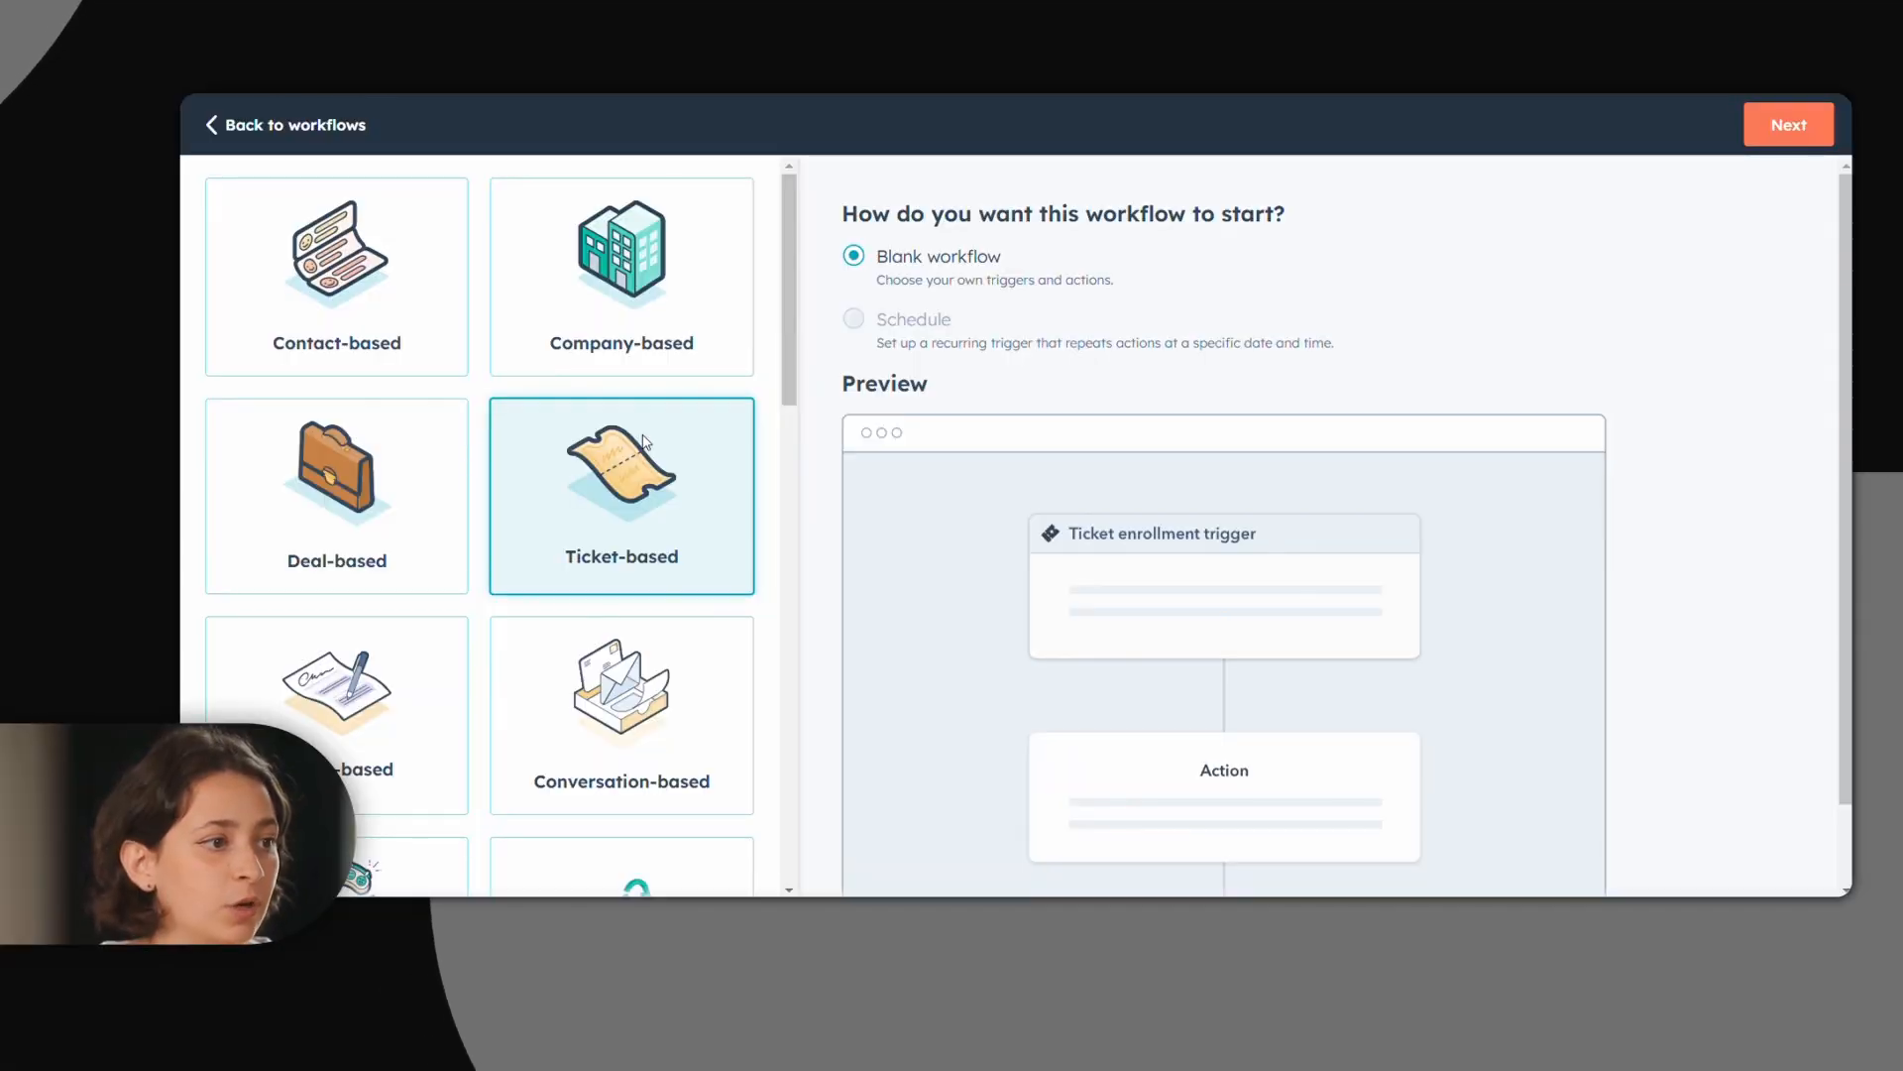
Step: Create the blank ticket-based workflow E-Mail Subject Routing Rules and set its enrollment trigger to Ticket status is any of New (1st level)
{"action": "left_click", "coordinate": [1832, 135]}
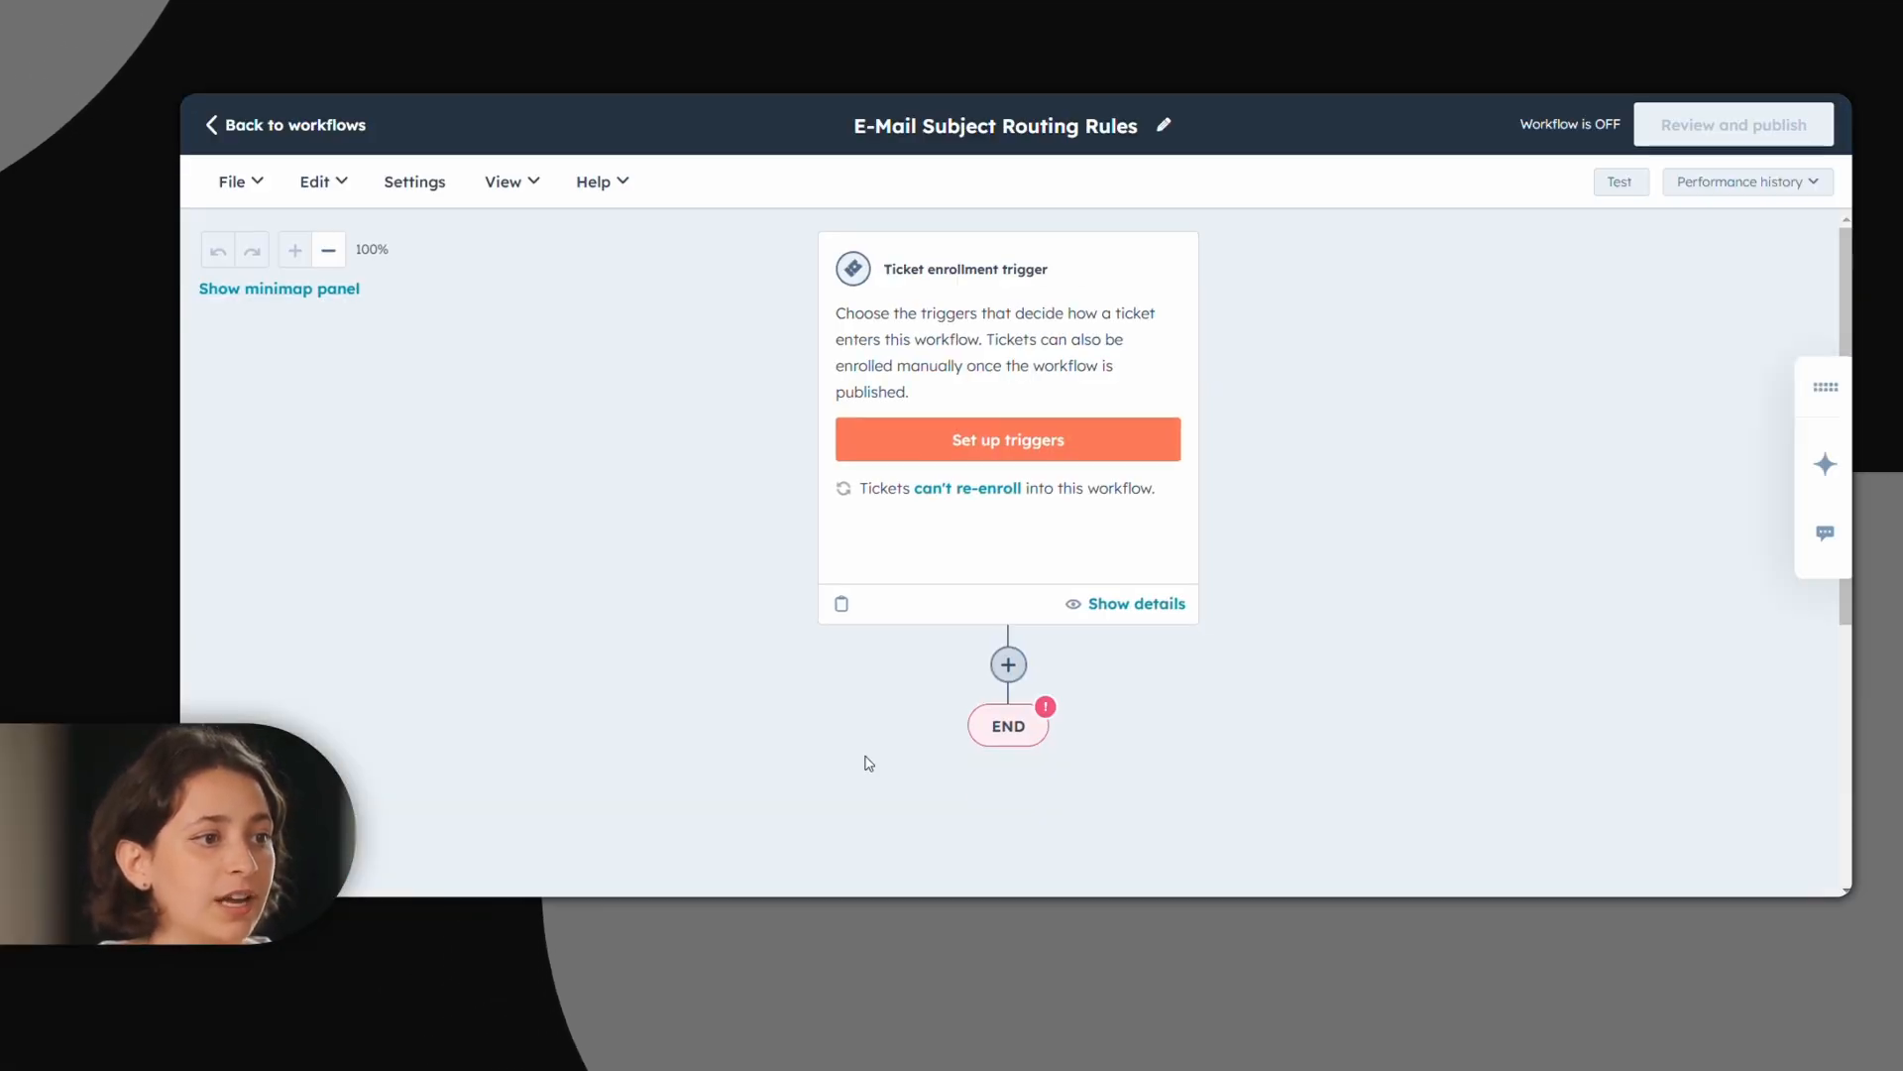
{"action": "left_click", "coordinate": [1100, 442]}
{"action": "left_click", "coordinate": [476, 793]}
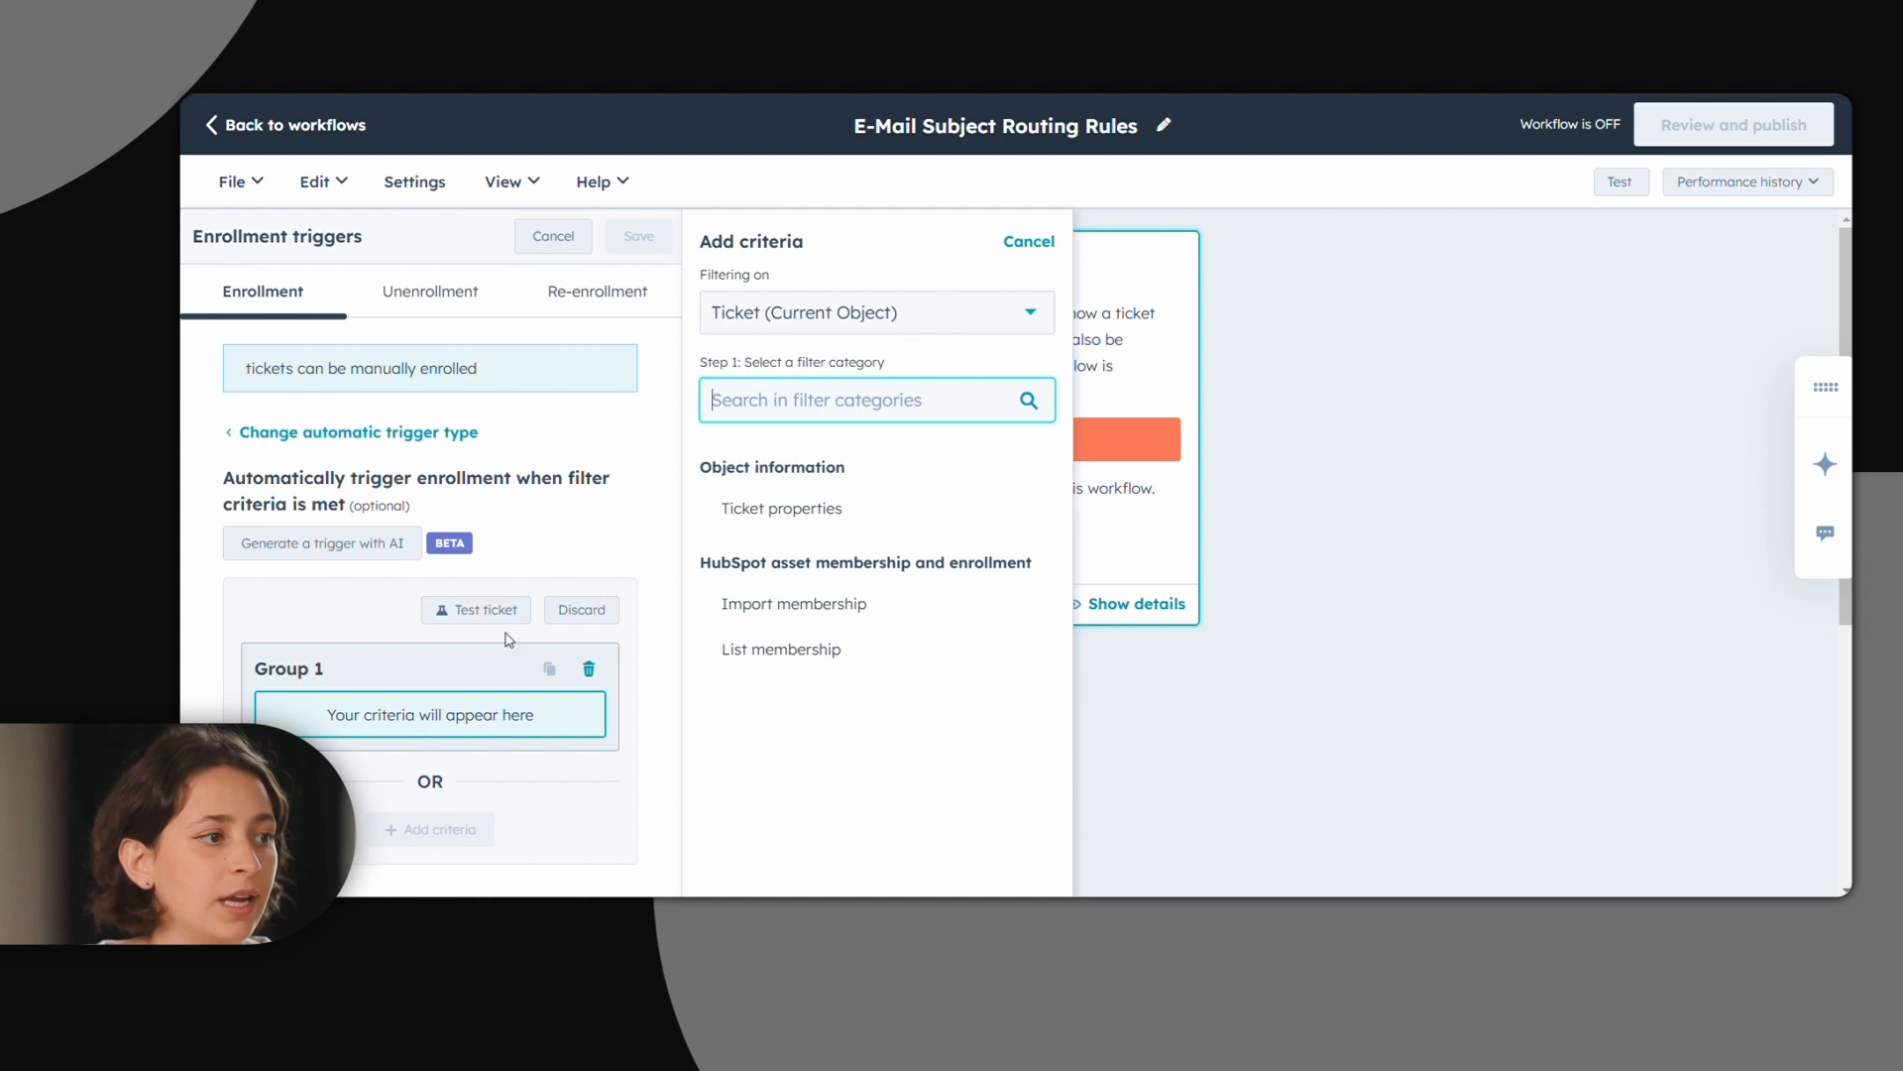
{"action": "left_click", "coordinate": [785, 507]}
{"action": "type", "text": "sta"}
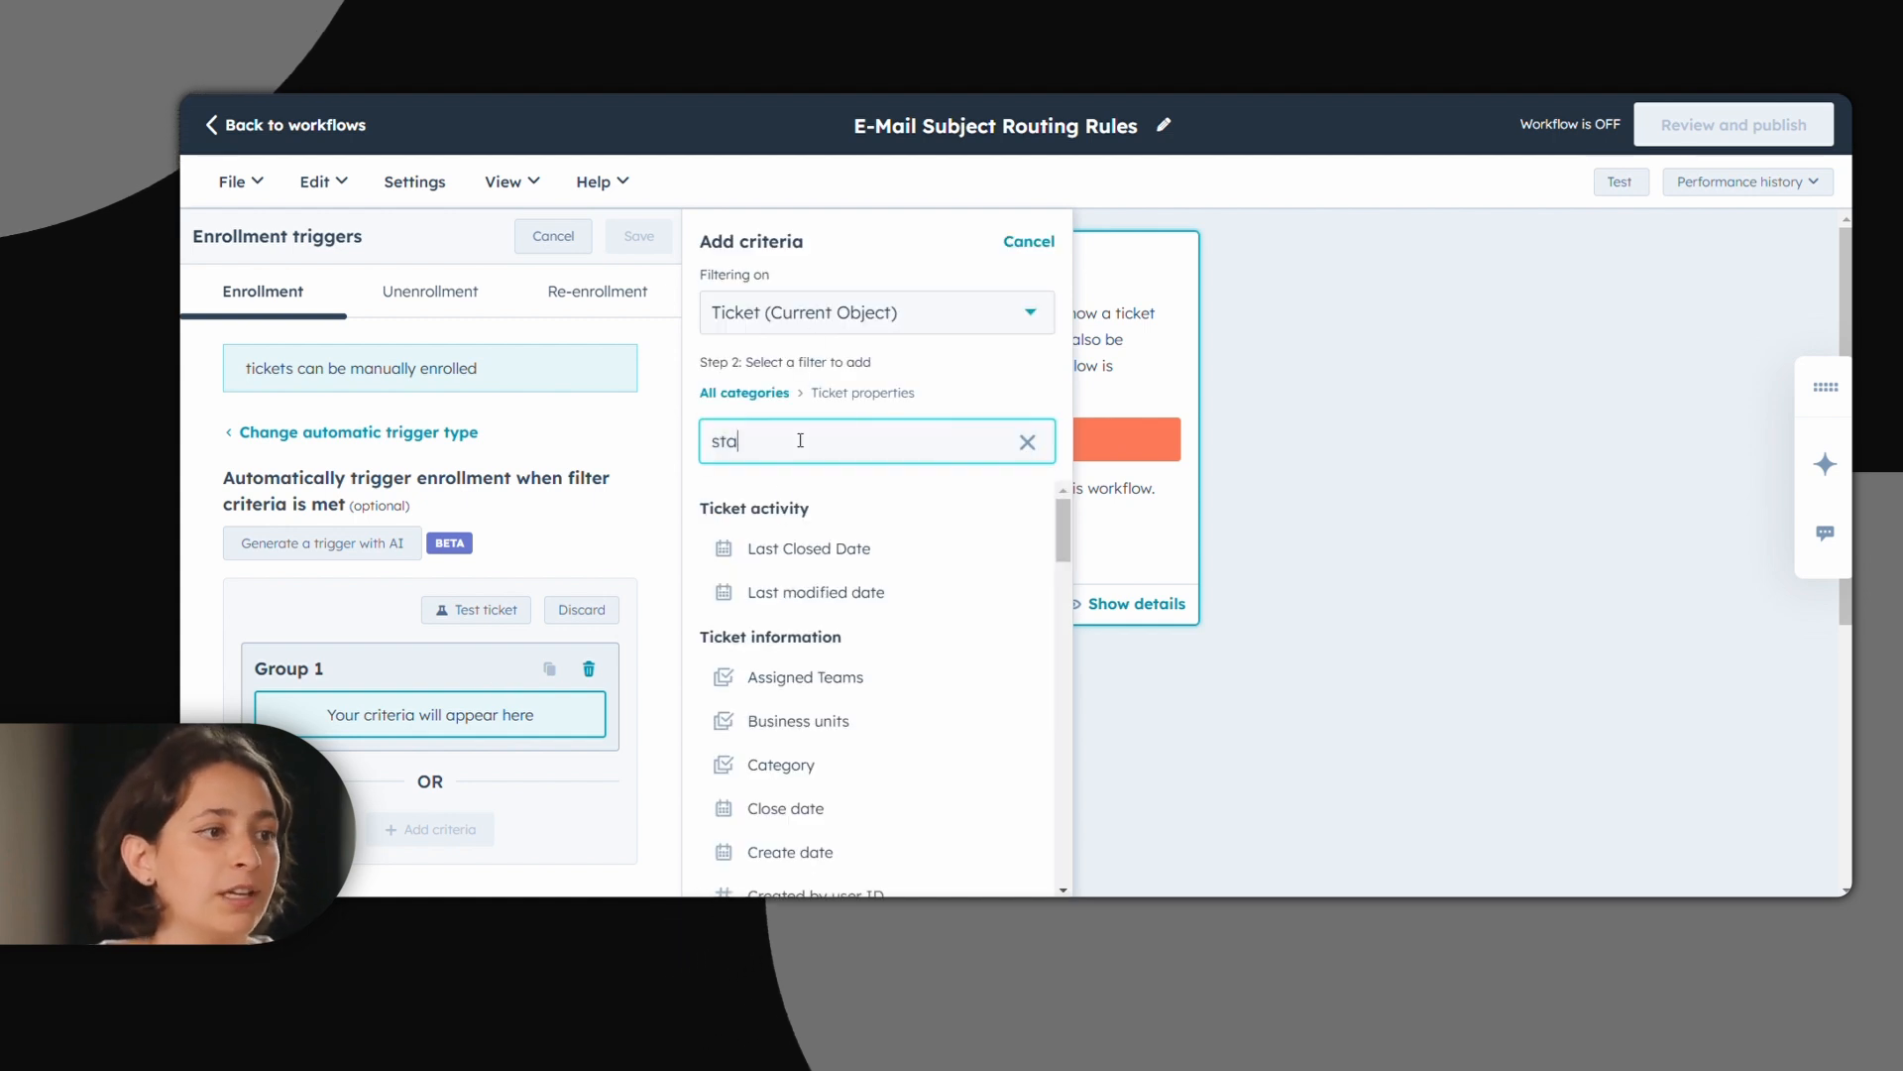
{"action": "type", "text": "tus"}
{"action": "left_click", "coordinate": [790, 544]}
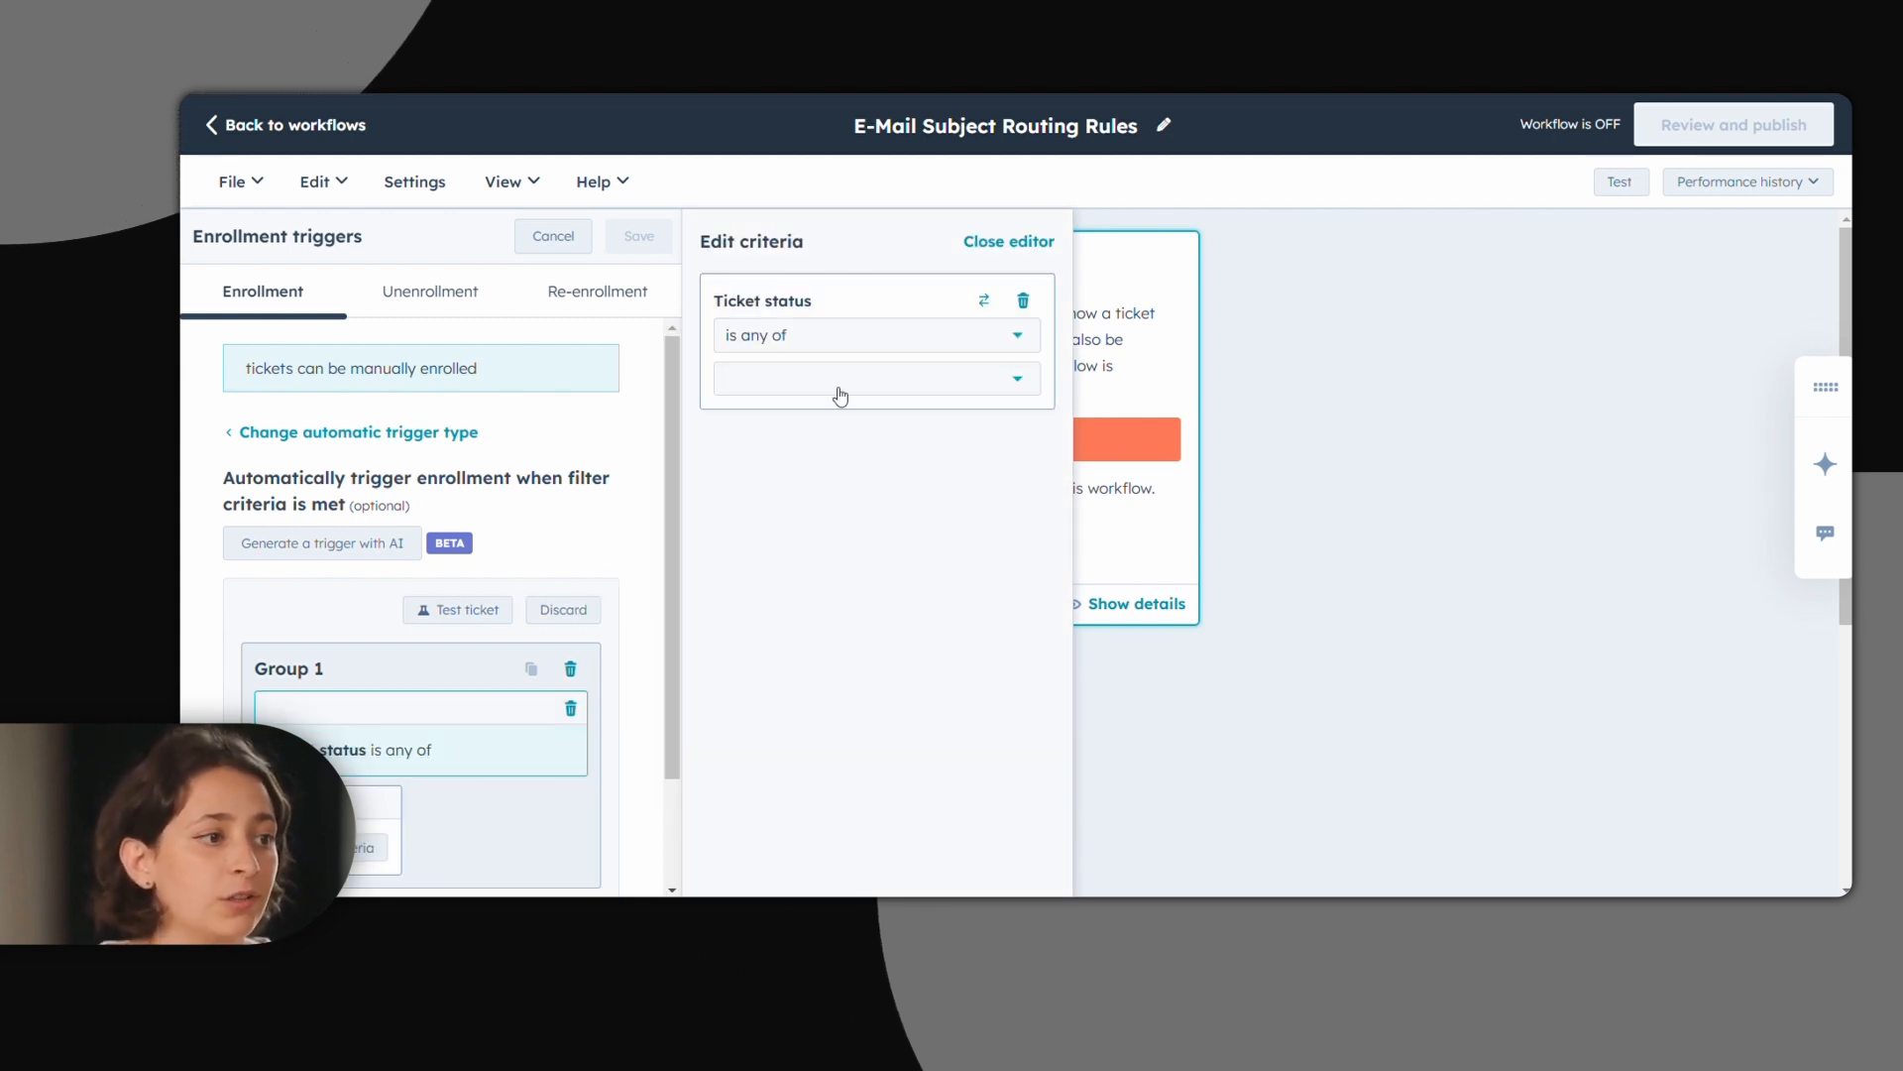
{"action": "left_click", "coordinate": [840, 396]}
{"action": "left_click", "coordinate": [830, 485]}
{"action": "left_click", "coordinate": [638, 238]}
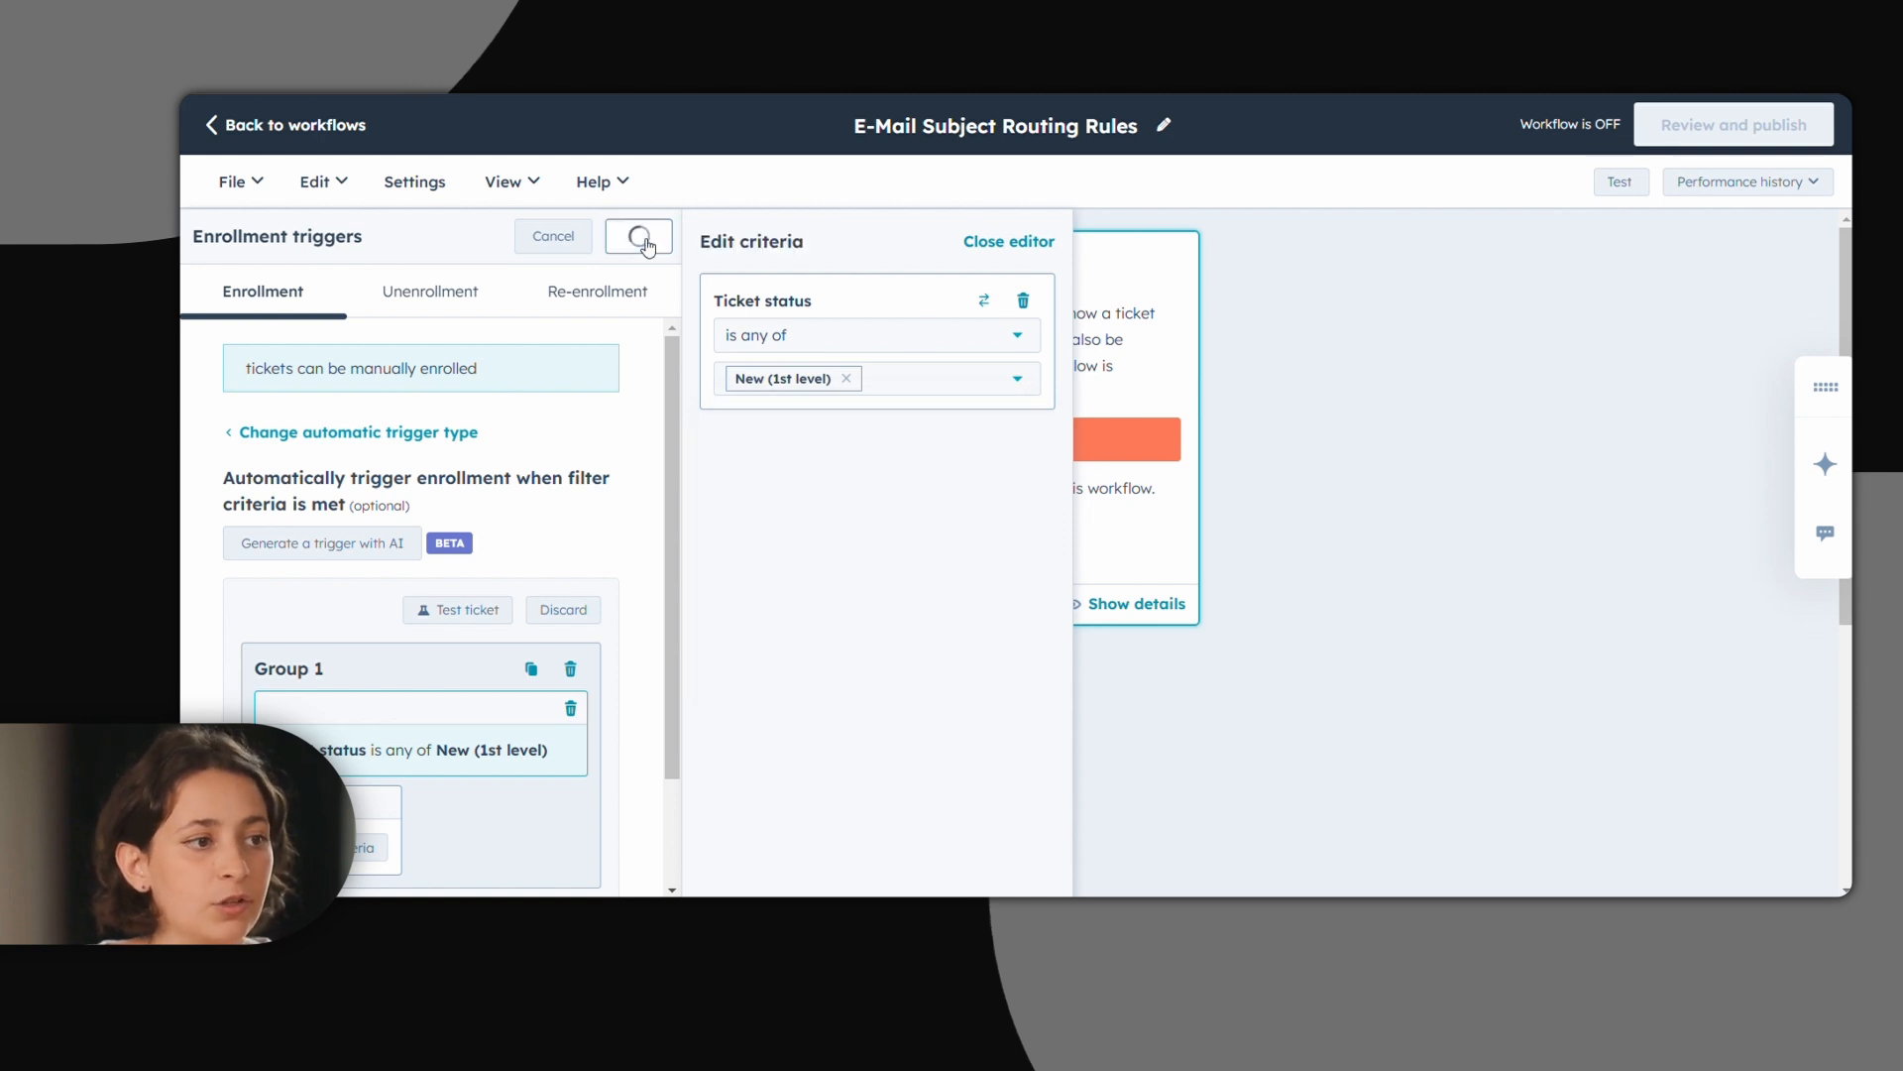
Step: Add a branch based on one property or action output after the enrollment trigger
{"action": "left_click", "coordinate": [1009, 661]}
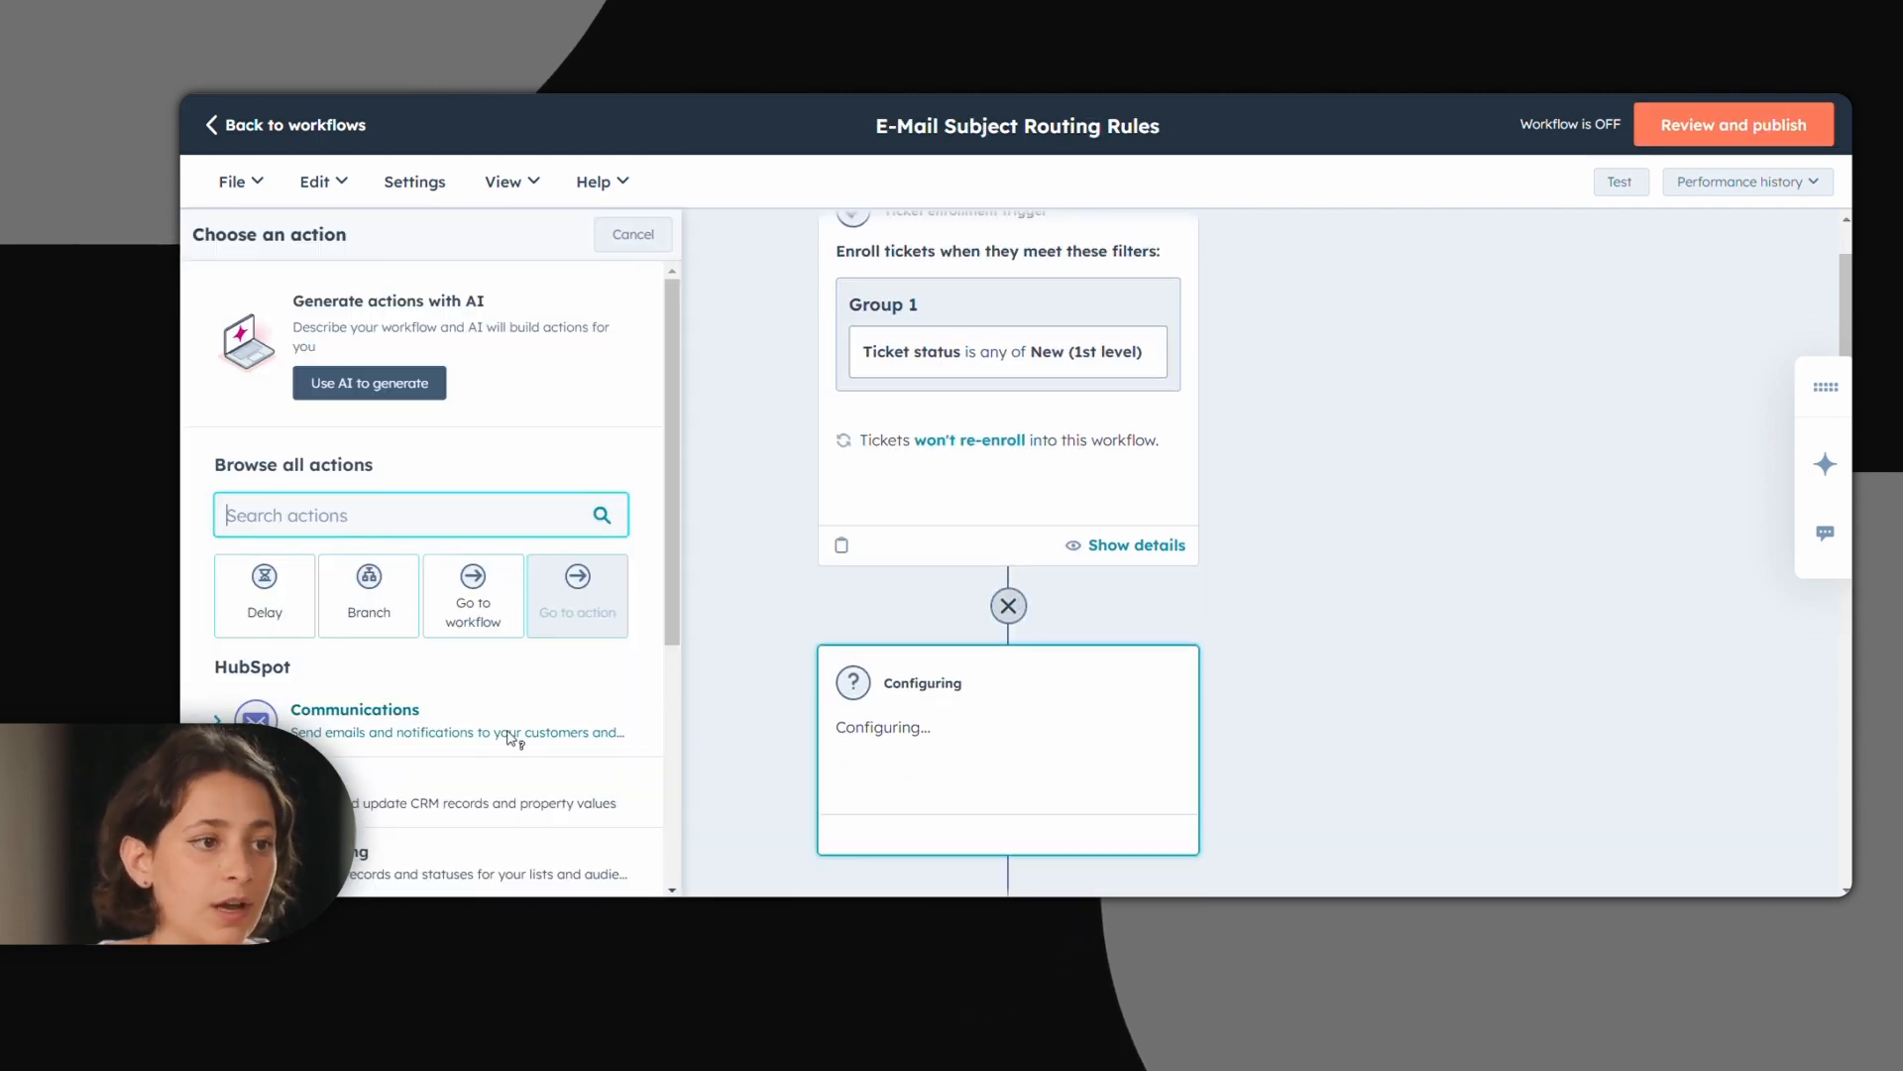
{"action": "scroll", "coordinate": [397, 644], "scroll_direction": "down", "scroll_amount": 2}
{"action": "left_click", "coordinate": [363, 486]}
{"action": "left_click", "coordinate": [459, 440]}
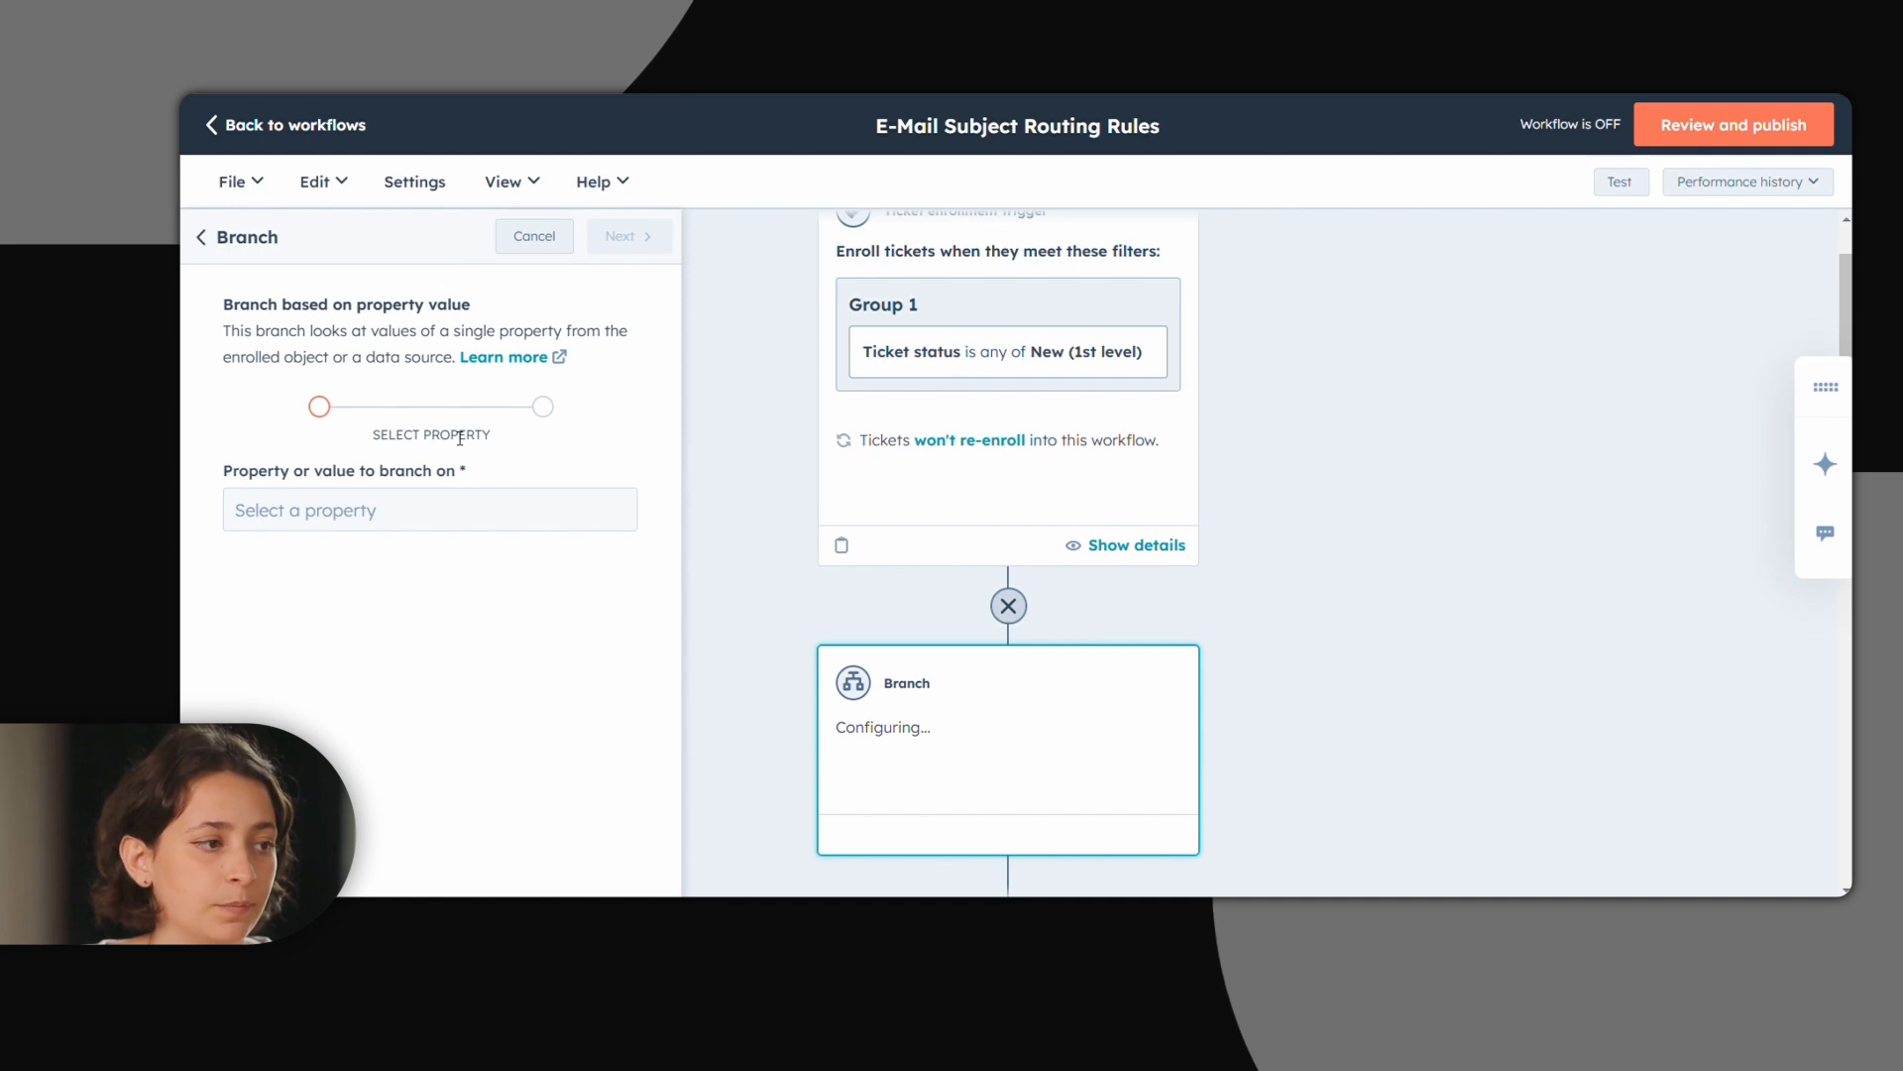
Step: Add Email as a data source using the most recently updated record of all emails, and branch on its Email subject
{"action": "left_click", "coordinate": [463, 510]}
{"action": "left_click", "coordinate": [799, 402]}
{"action": "left_click", "coordinate": [1383, 385]}
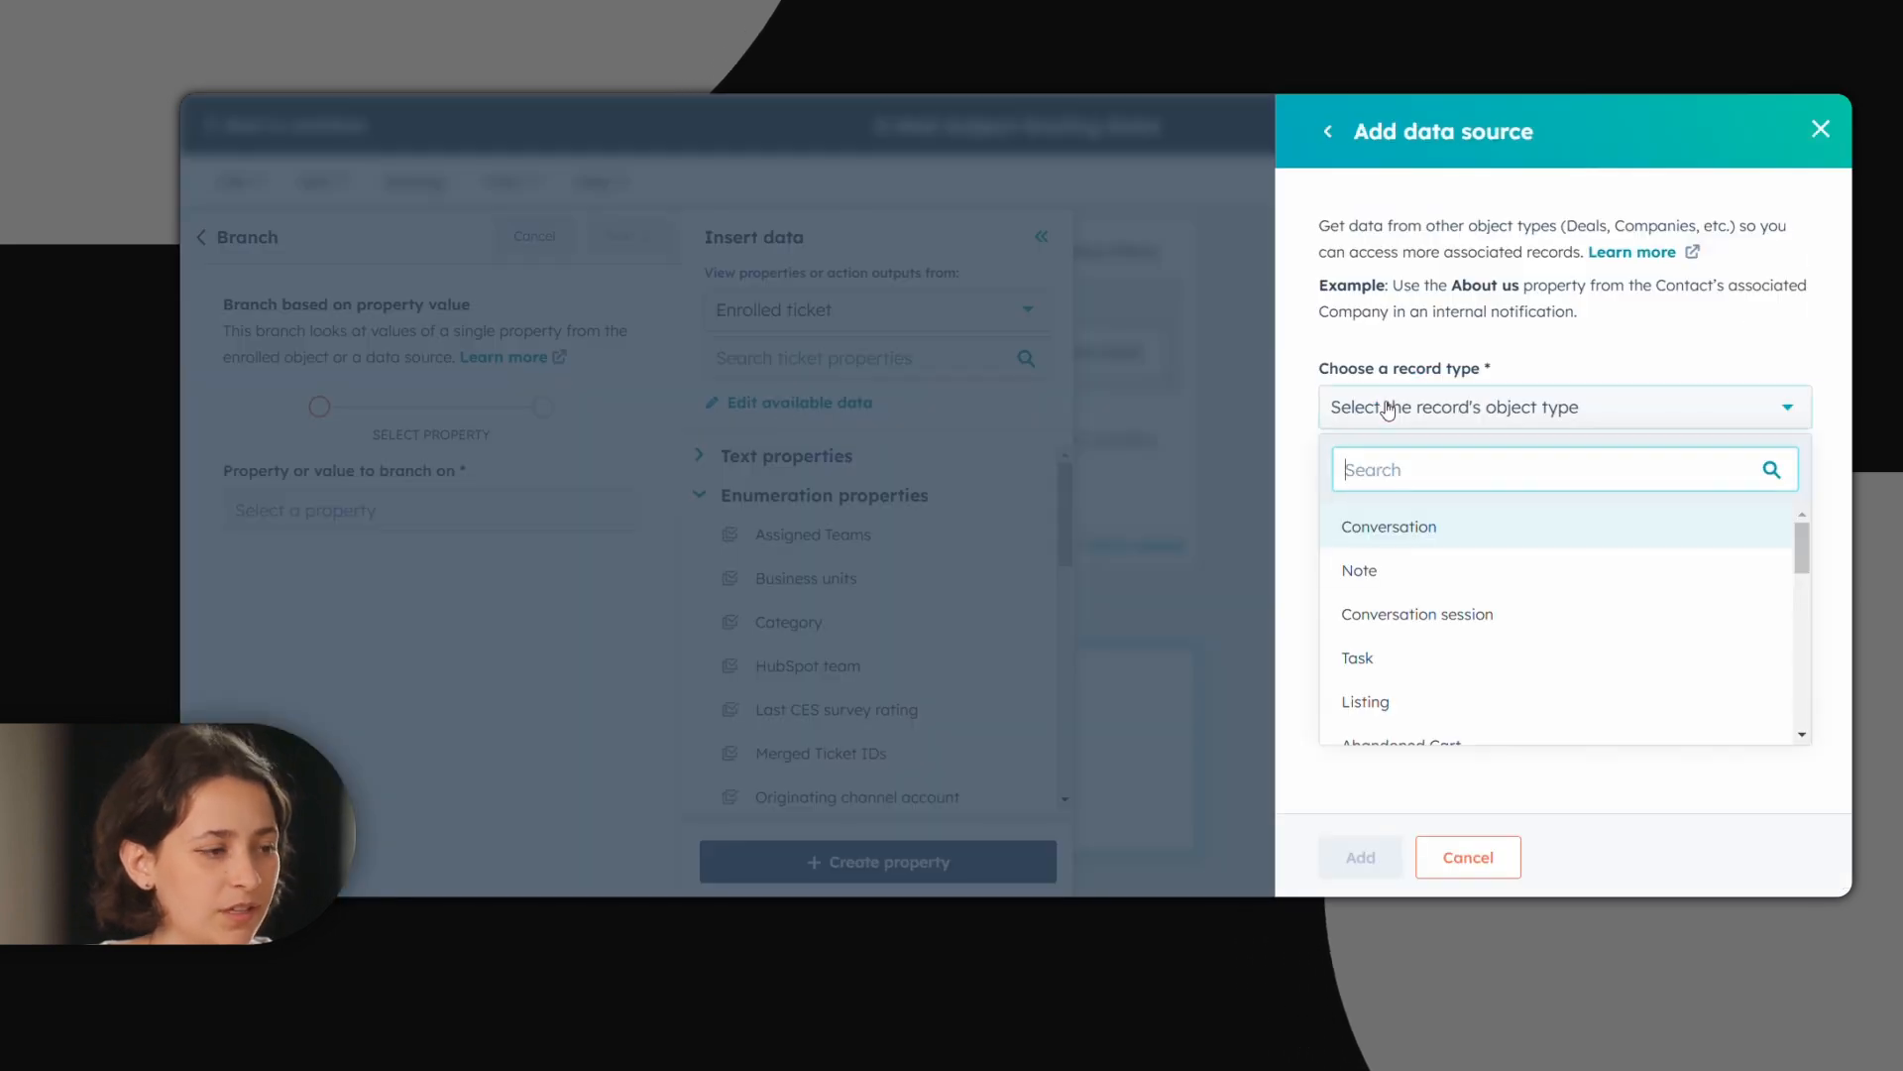
{"action": "scroll", "coordinate": [1370, 635], "scroll_direction": "down", "scroll_amount": 5}
{"action": "left_click", "coordinate": [1368, 656]}
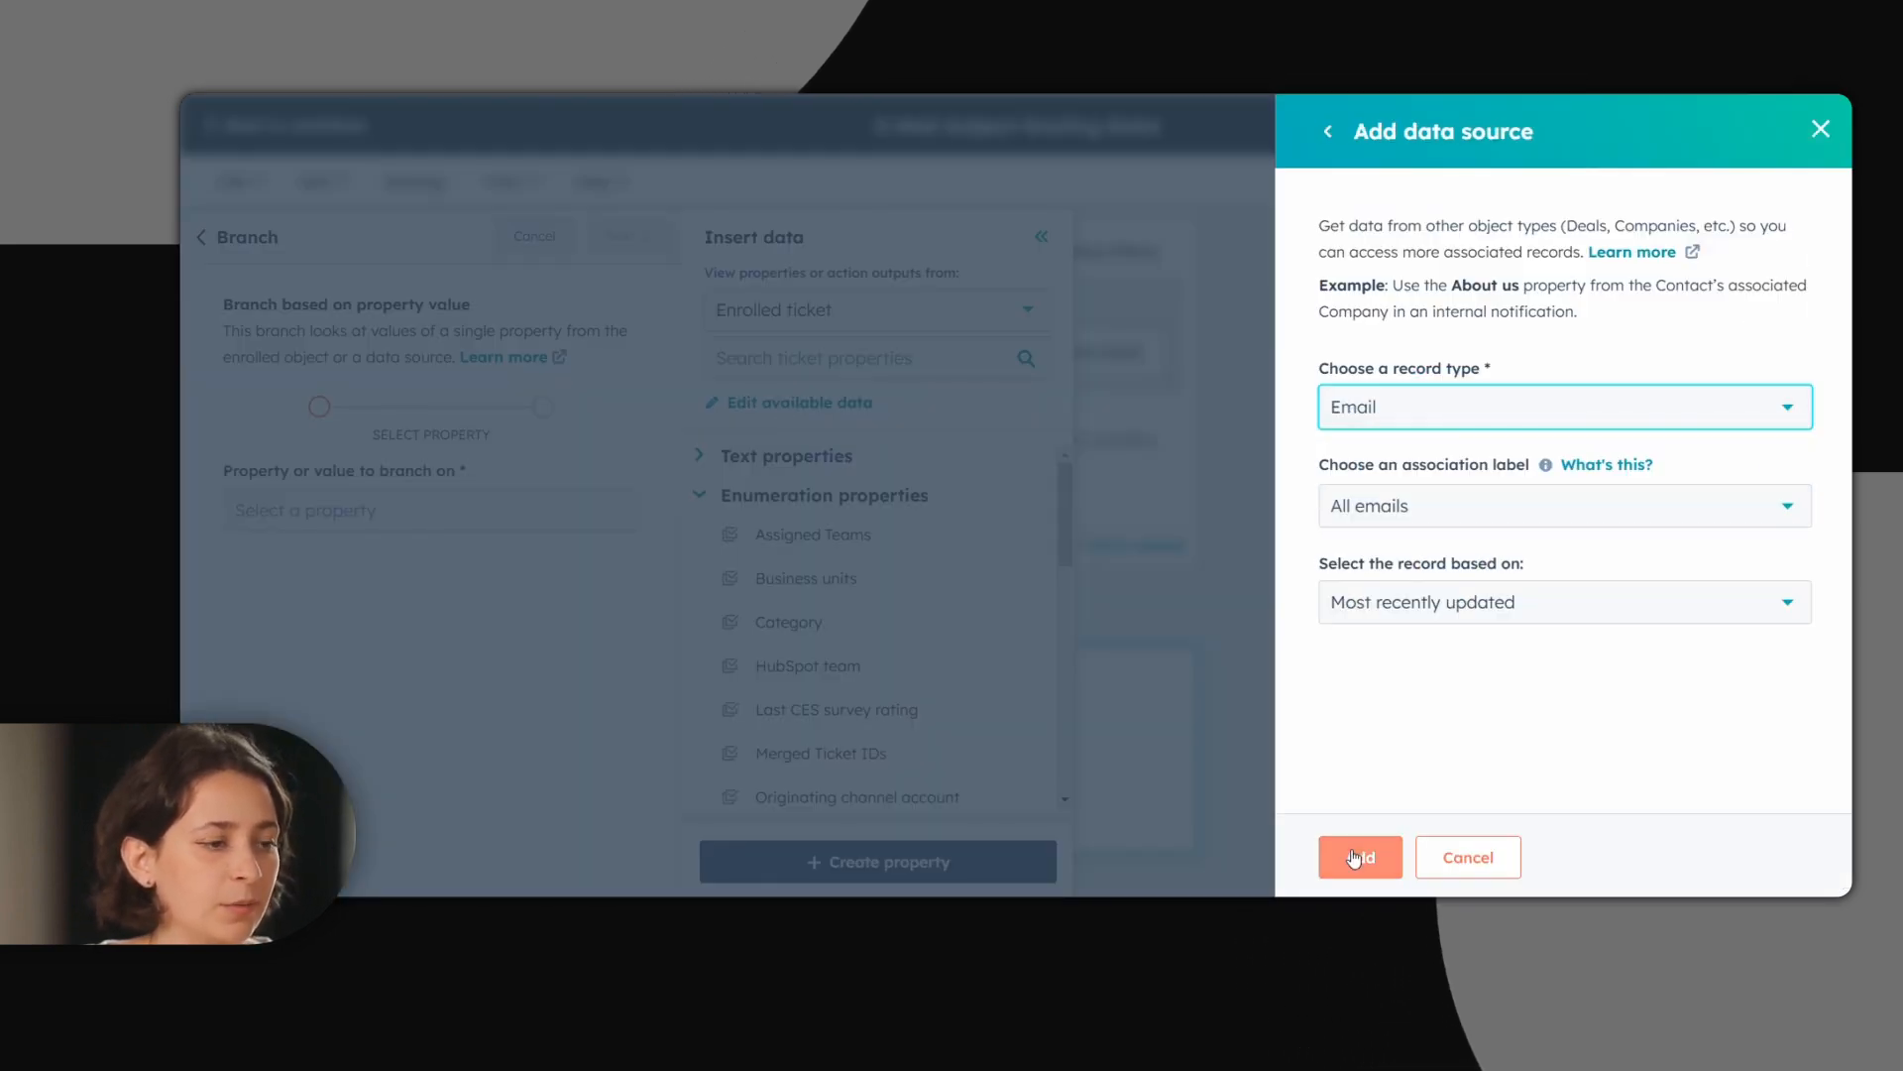
{"action": "left_click", "coordinate": [1360, 857]}
{"action": "left_click", "coordinate": [872, 358]}
{"action": "type", "text": "sub"}
{"action": "left_click", "coordinate": [831, 494]}
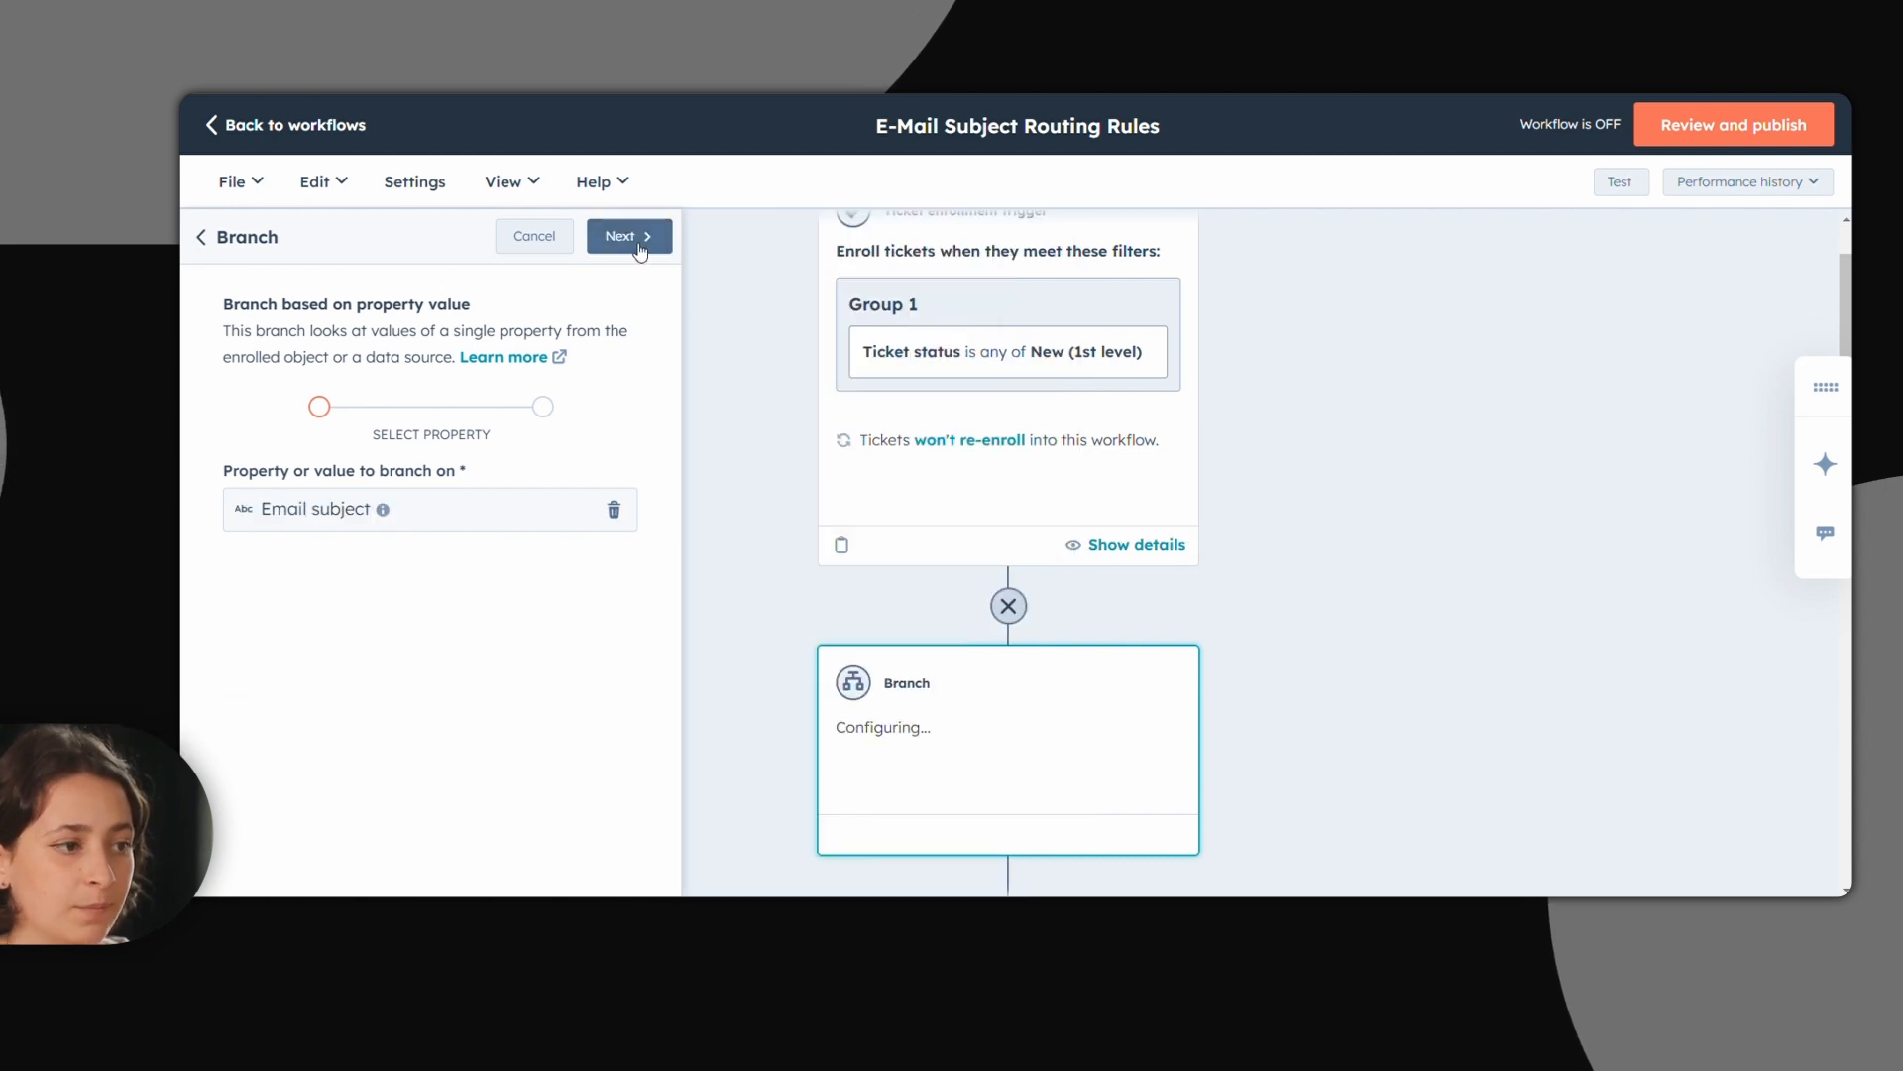
Step: Define three branches for Email subject is equal to Product, Request and Consultation, and save the branch action
{"action": "left_click", "coordinate": [628, 236]}
{"action": "type", "text": "Product"}
{"action": "left_click", "coordinate": [342, 519]}
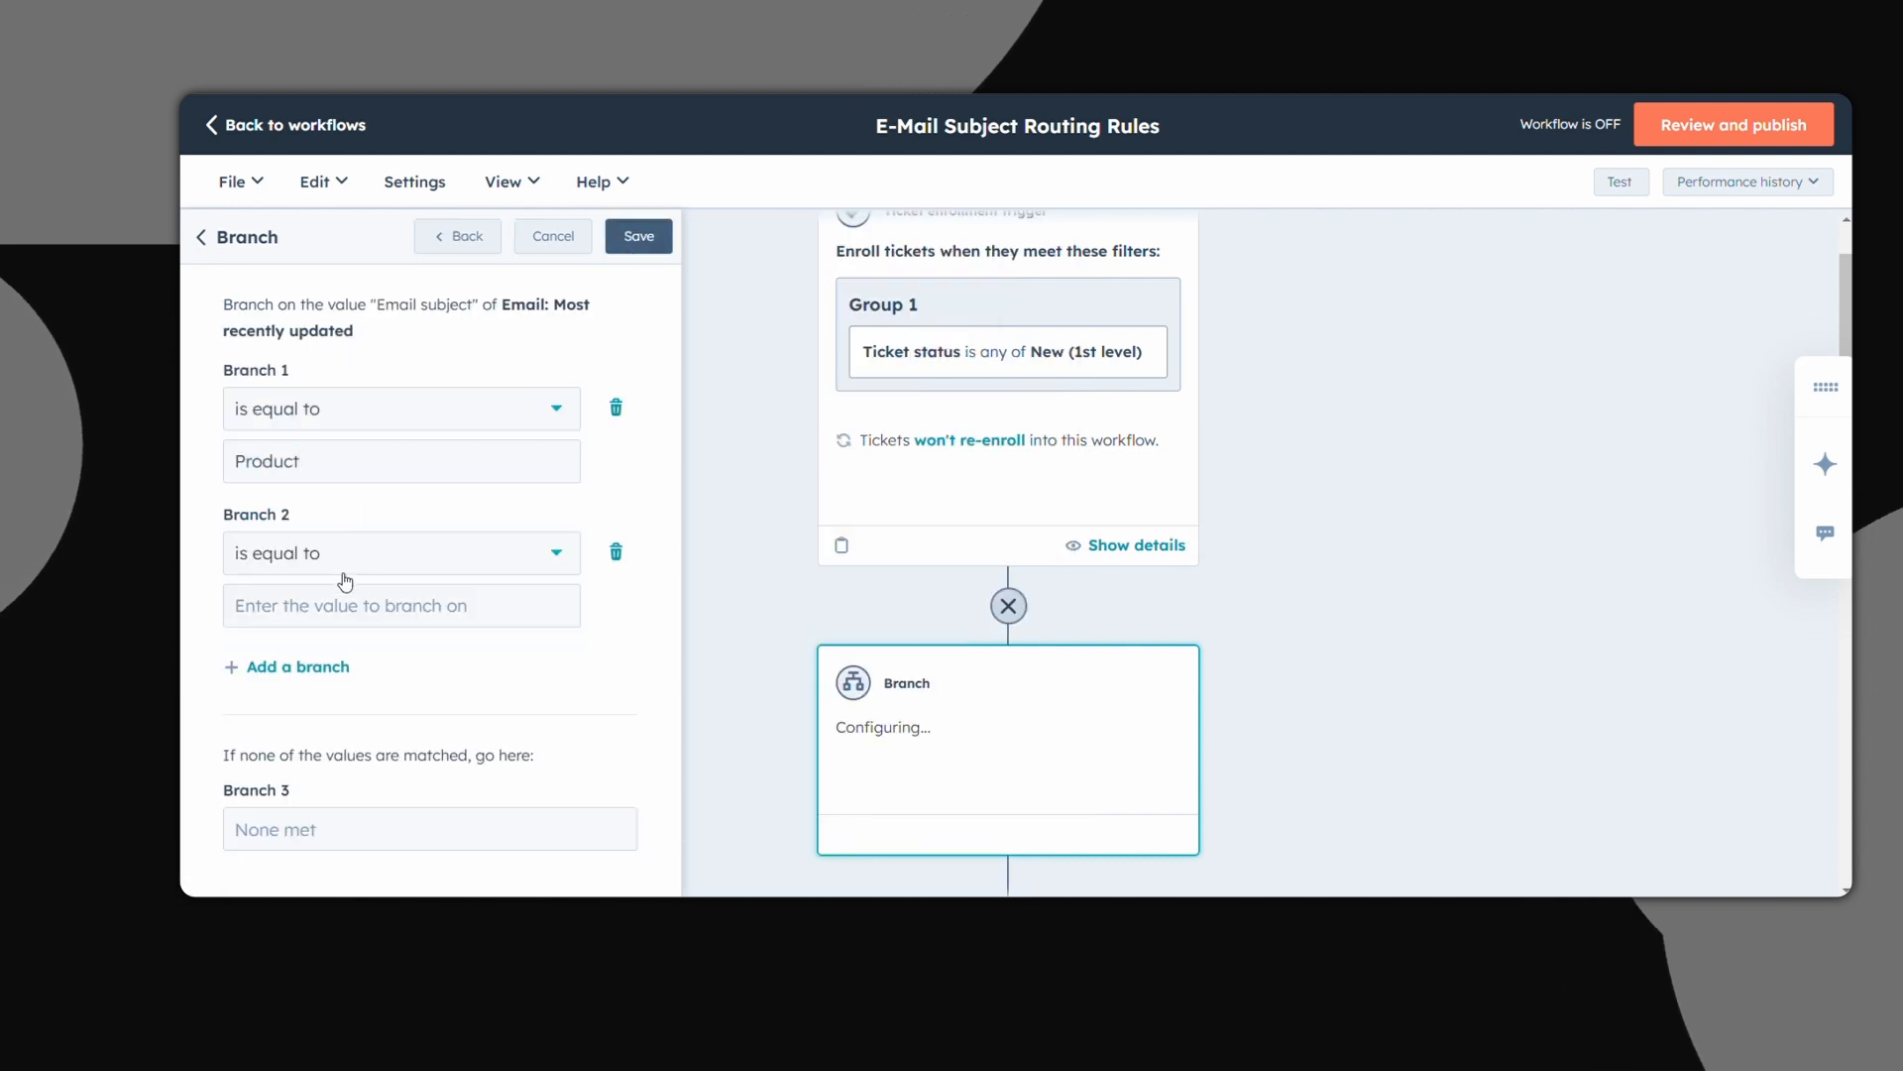
{"action": "left_click", "coordinate": [344, 605]}
{"action": "type", "text": "Request"}
{"action": "left_click", "coordinate": [297, 666]}
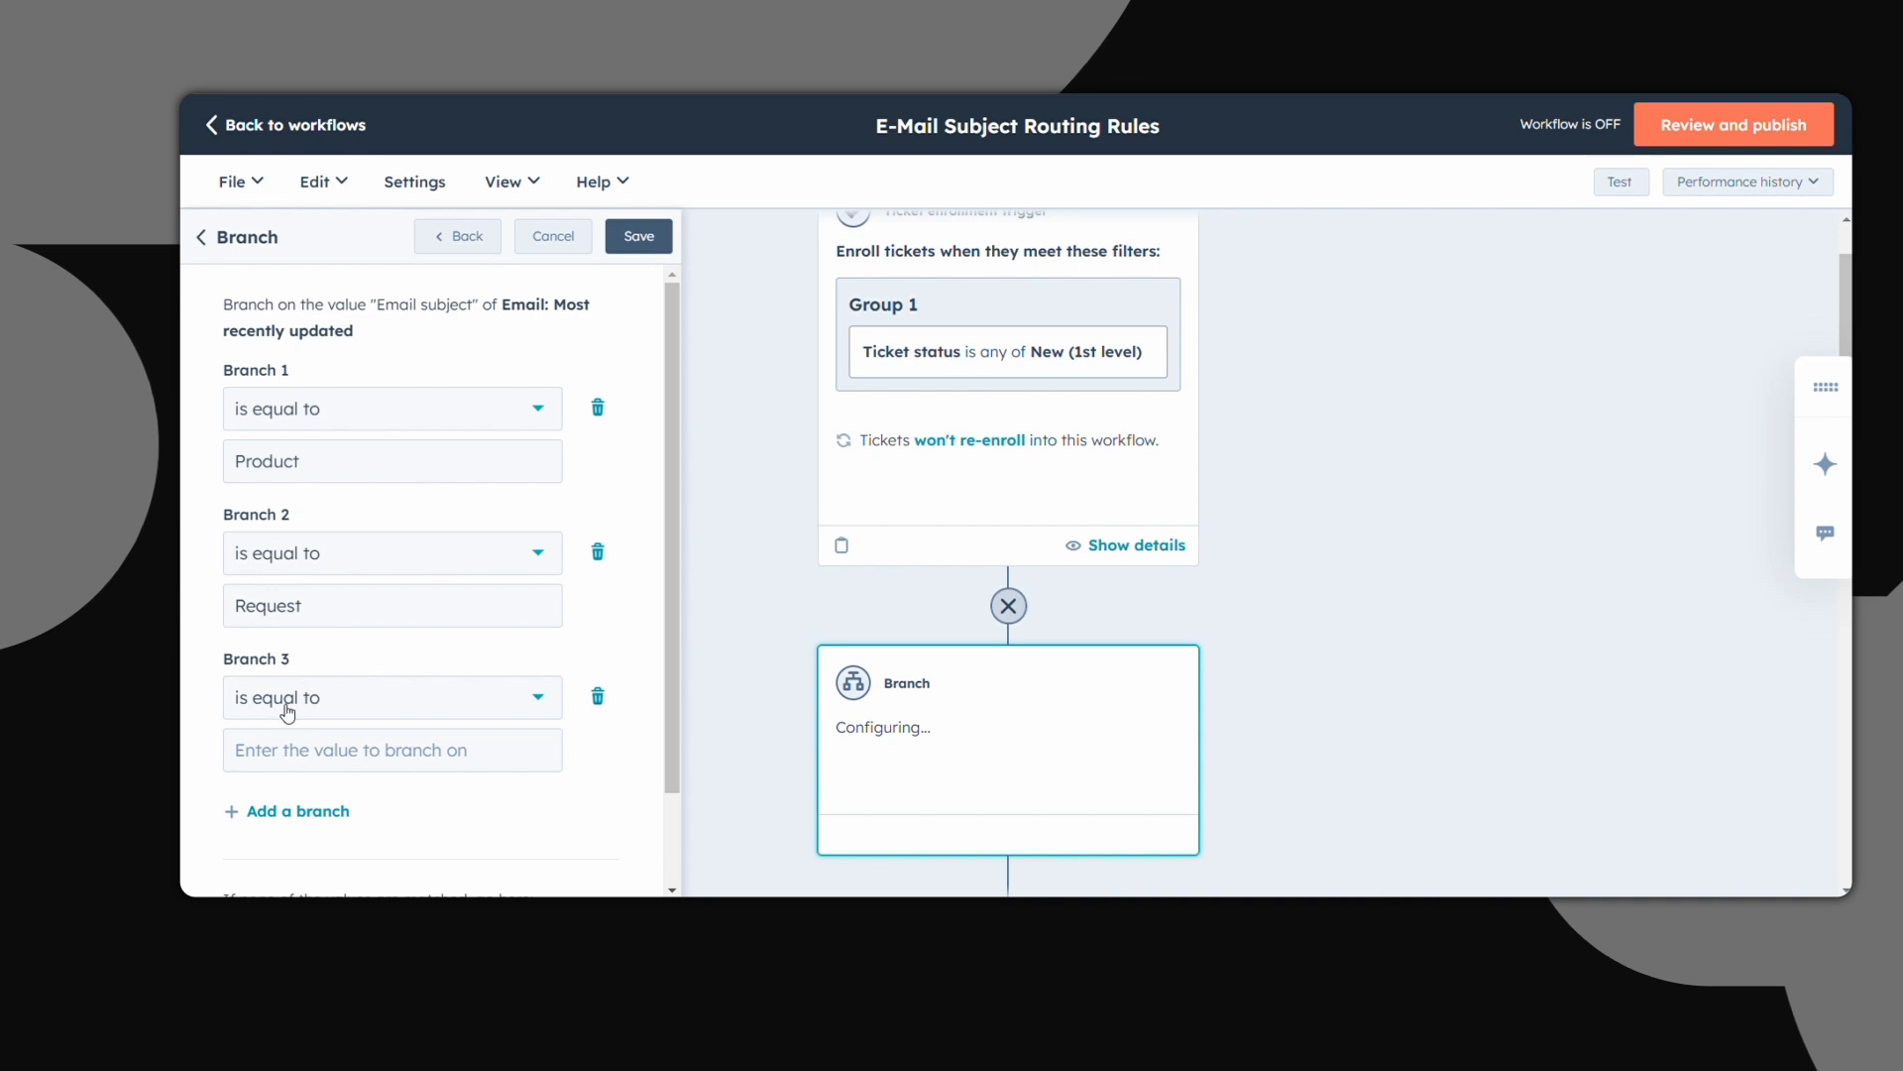
{"action": "left_click", "coordinate": [290, 750]}
{"action": "type", "text": "Consultation"}
{"action": "left_click", "coordinate": [640, 236]}
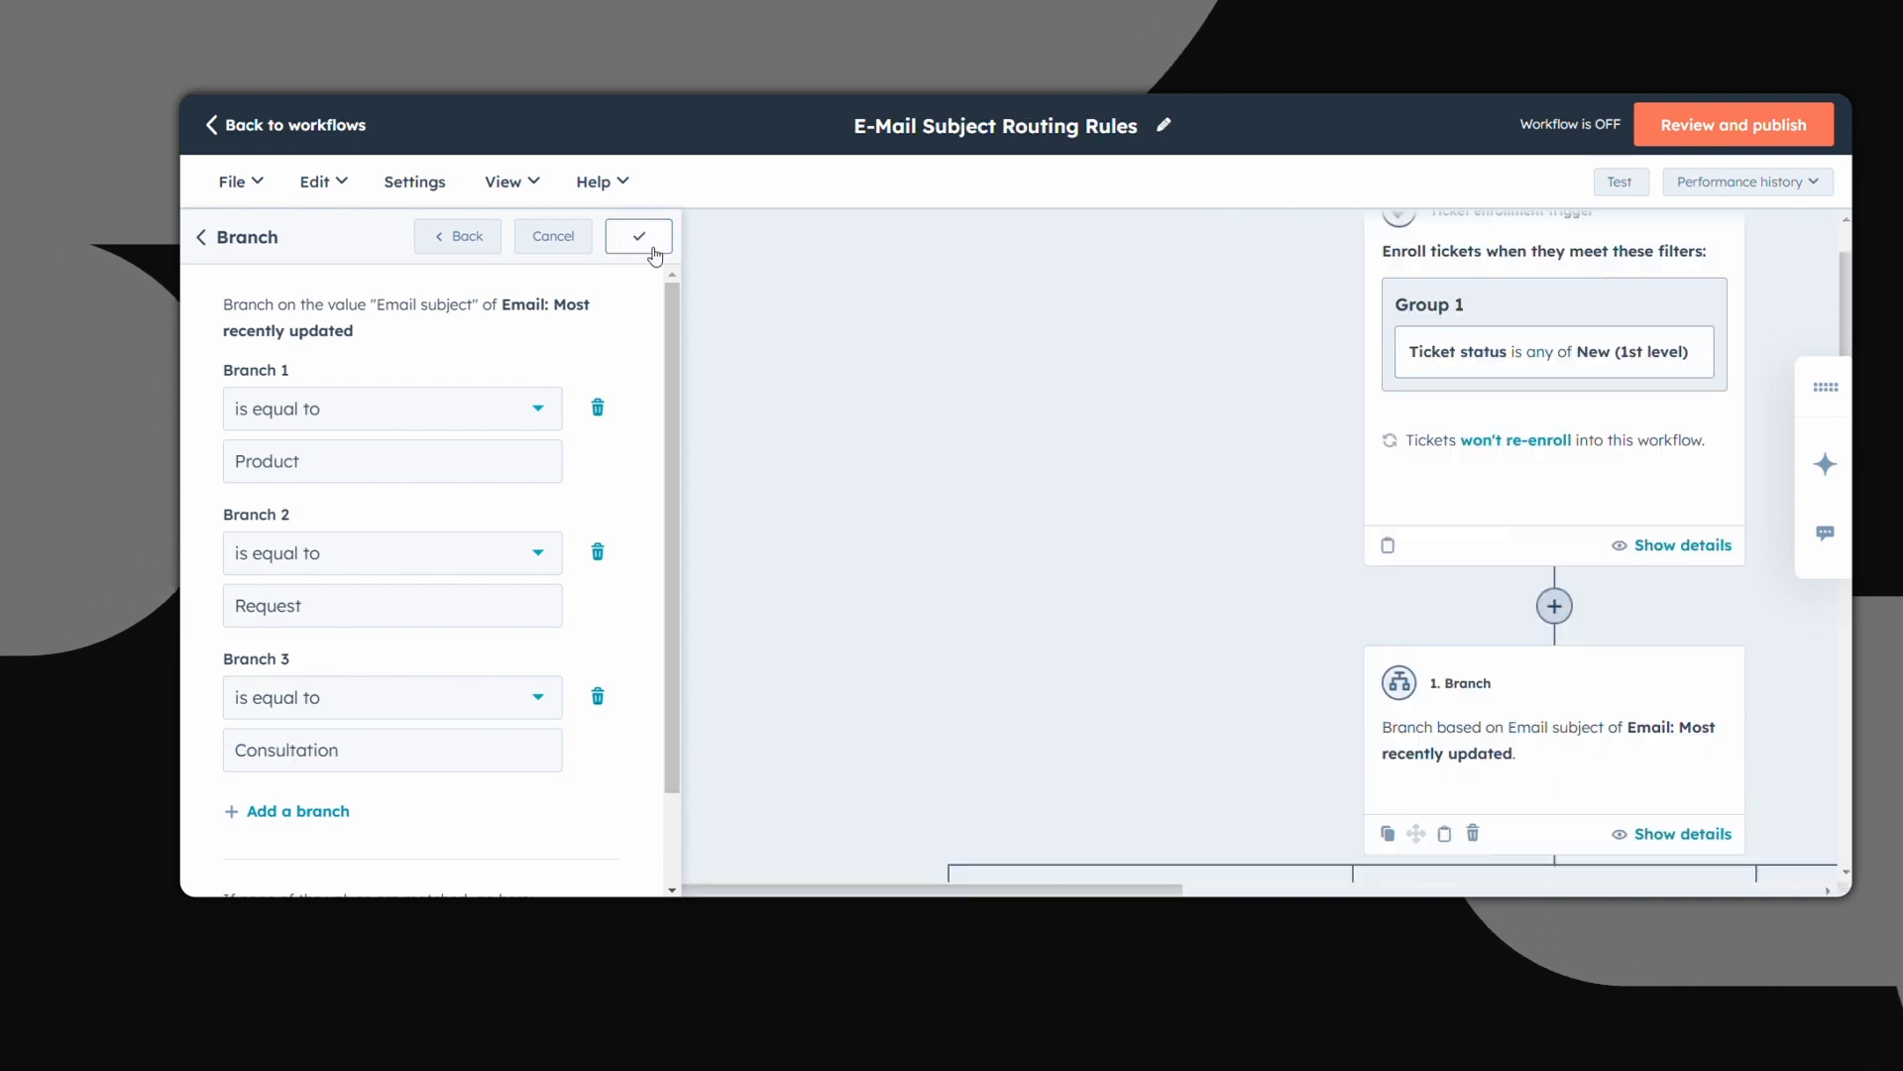
Step: Add an Edit record action to the Product branch
{"action": "left_click", "coordinate": [965, 682]}
{"action": "left_click", "coordinate": [461, 783]}
{"action": "scroll", "coordinate": [461, 777], "scroll_direction": "down", "scroll_amount": 4}
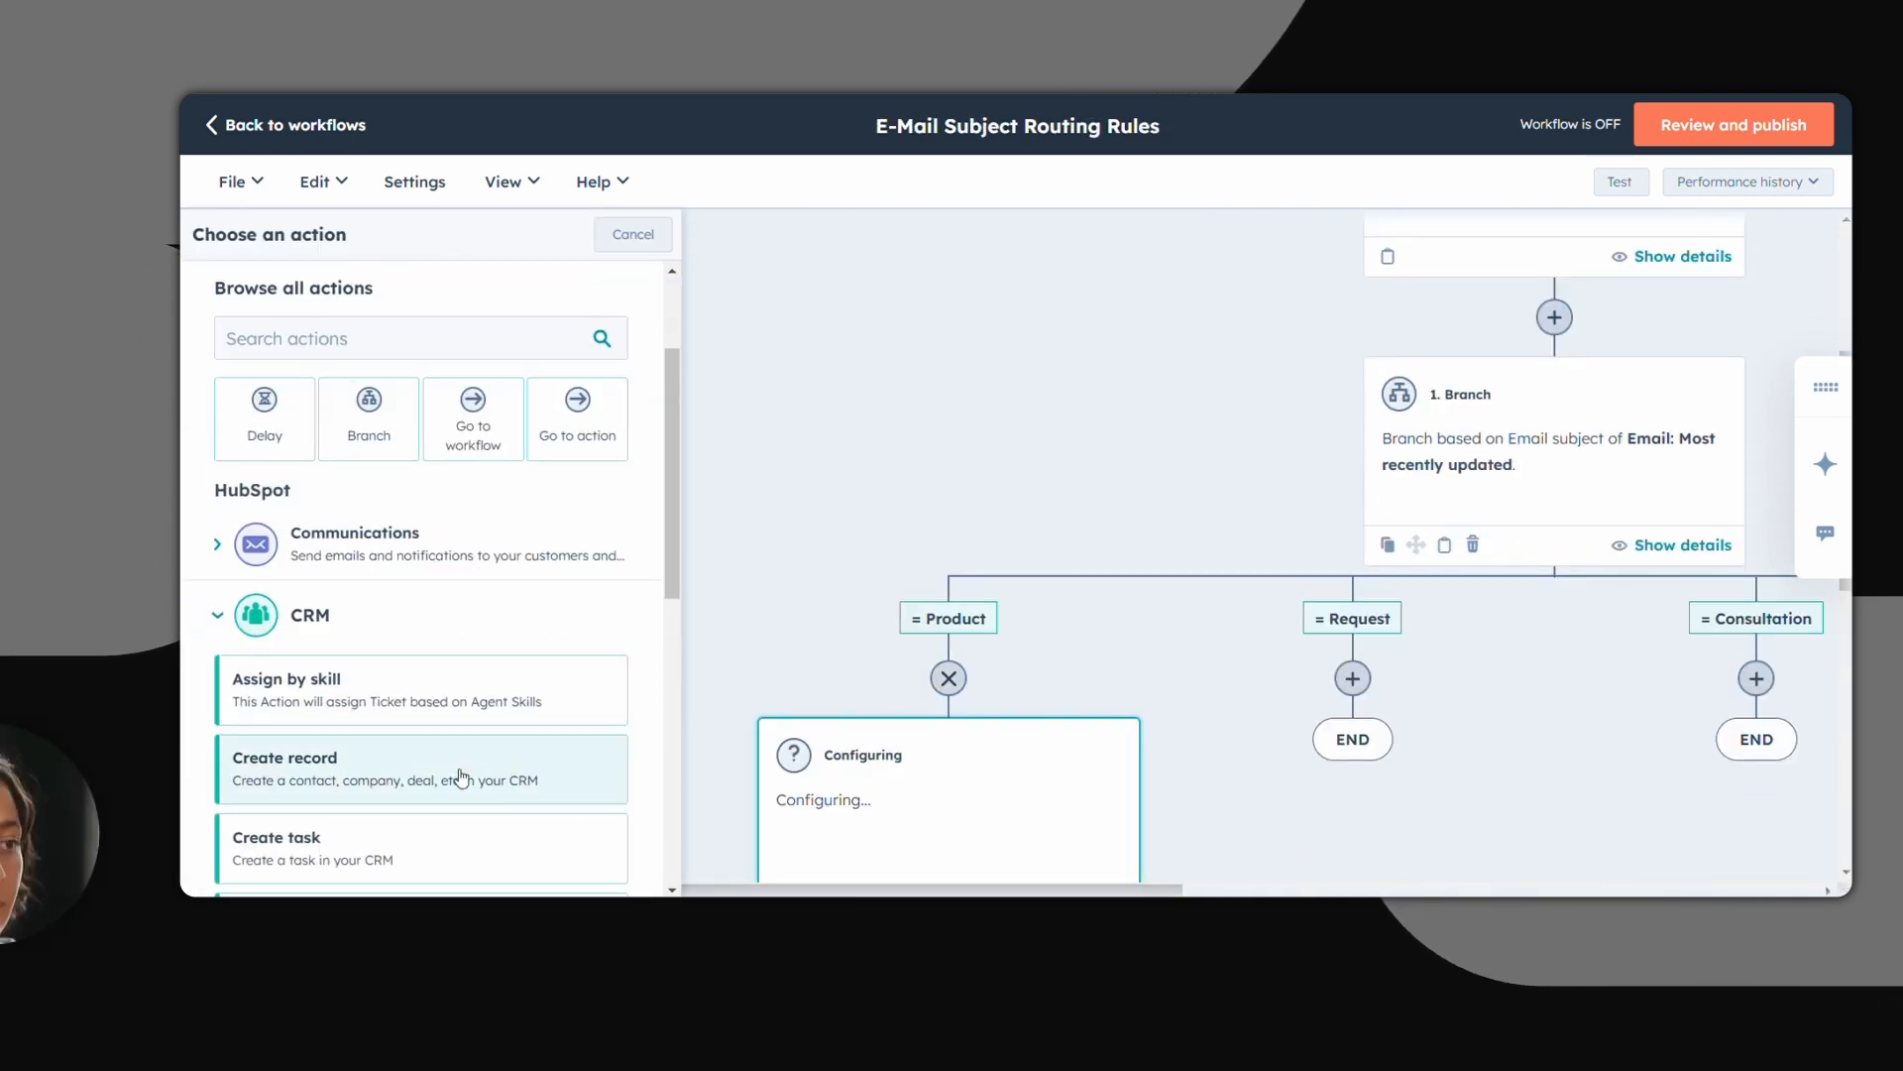
{"action": "scroll", "coordinate": [476, 625], "scroll_direction": "down", "scroll_amount": 1}
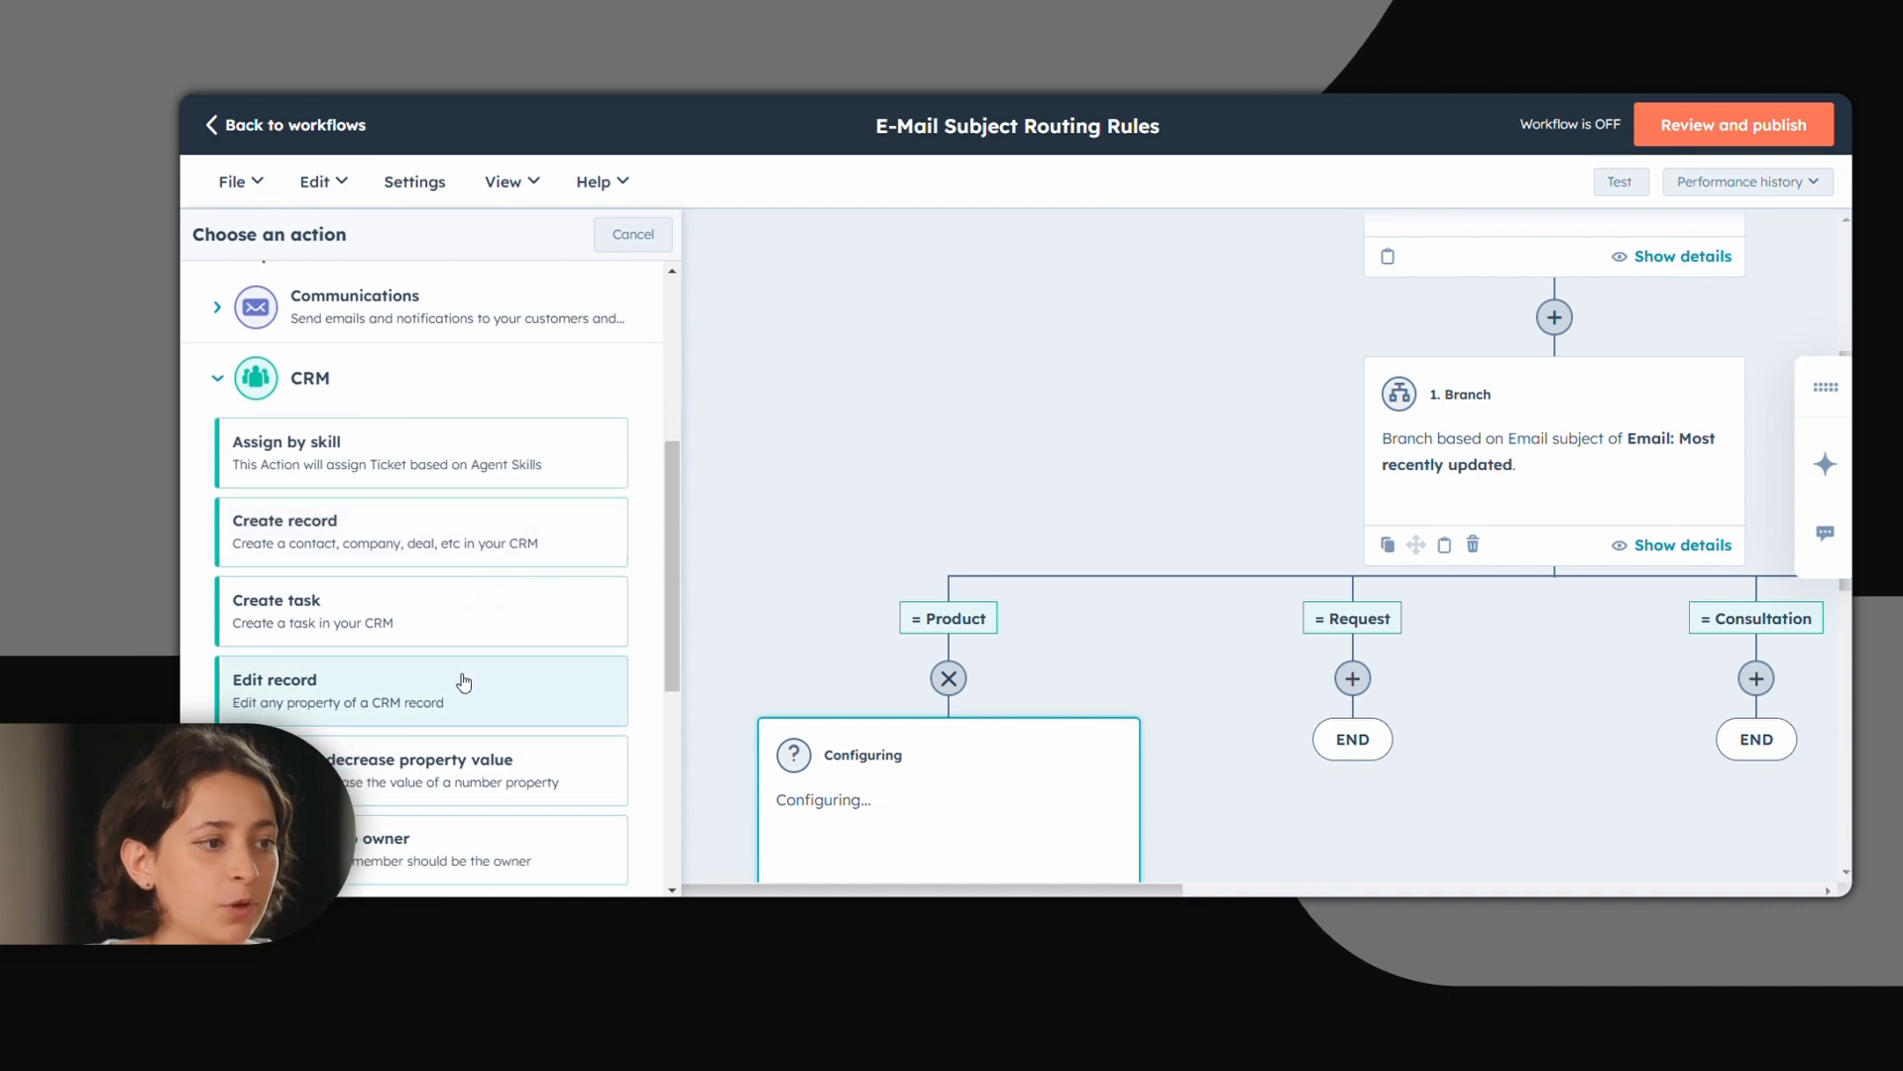
{"action": "left_click", "coordinate": [463, 677]}
Step: Configure the Product branch's record edit to set the ticket's Category to Product issue, and save it
{"action": "left_click", "coordinate": [379, 471]}
{"action": "type", "text": "cat"}
{"action": "left_click", "coordinate": [361, 635]}
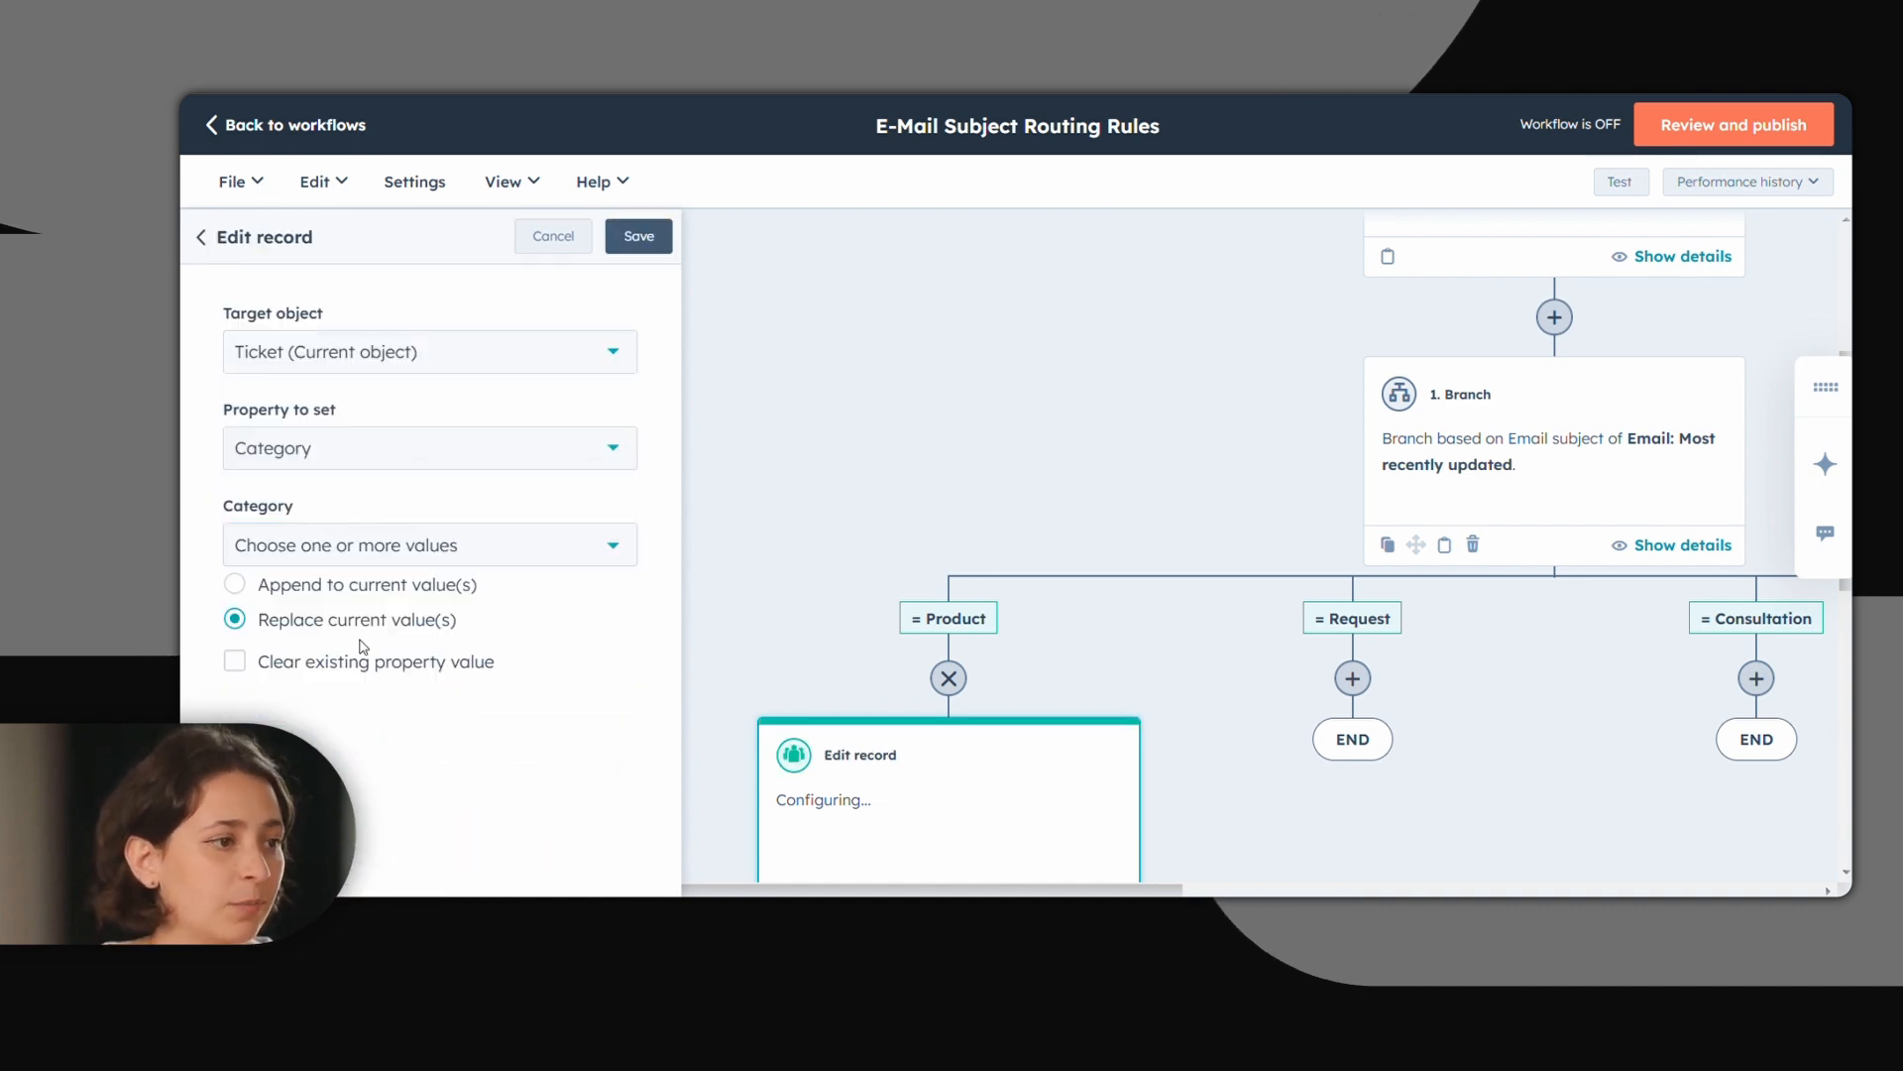
{"action": "left_click", "coordinate": [443, 550]}
{"action": "left_click", "coordinate": [449, 601]}
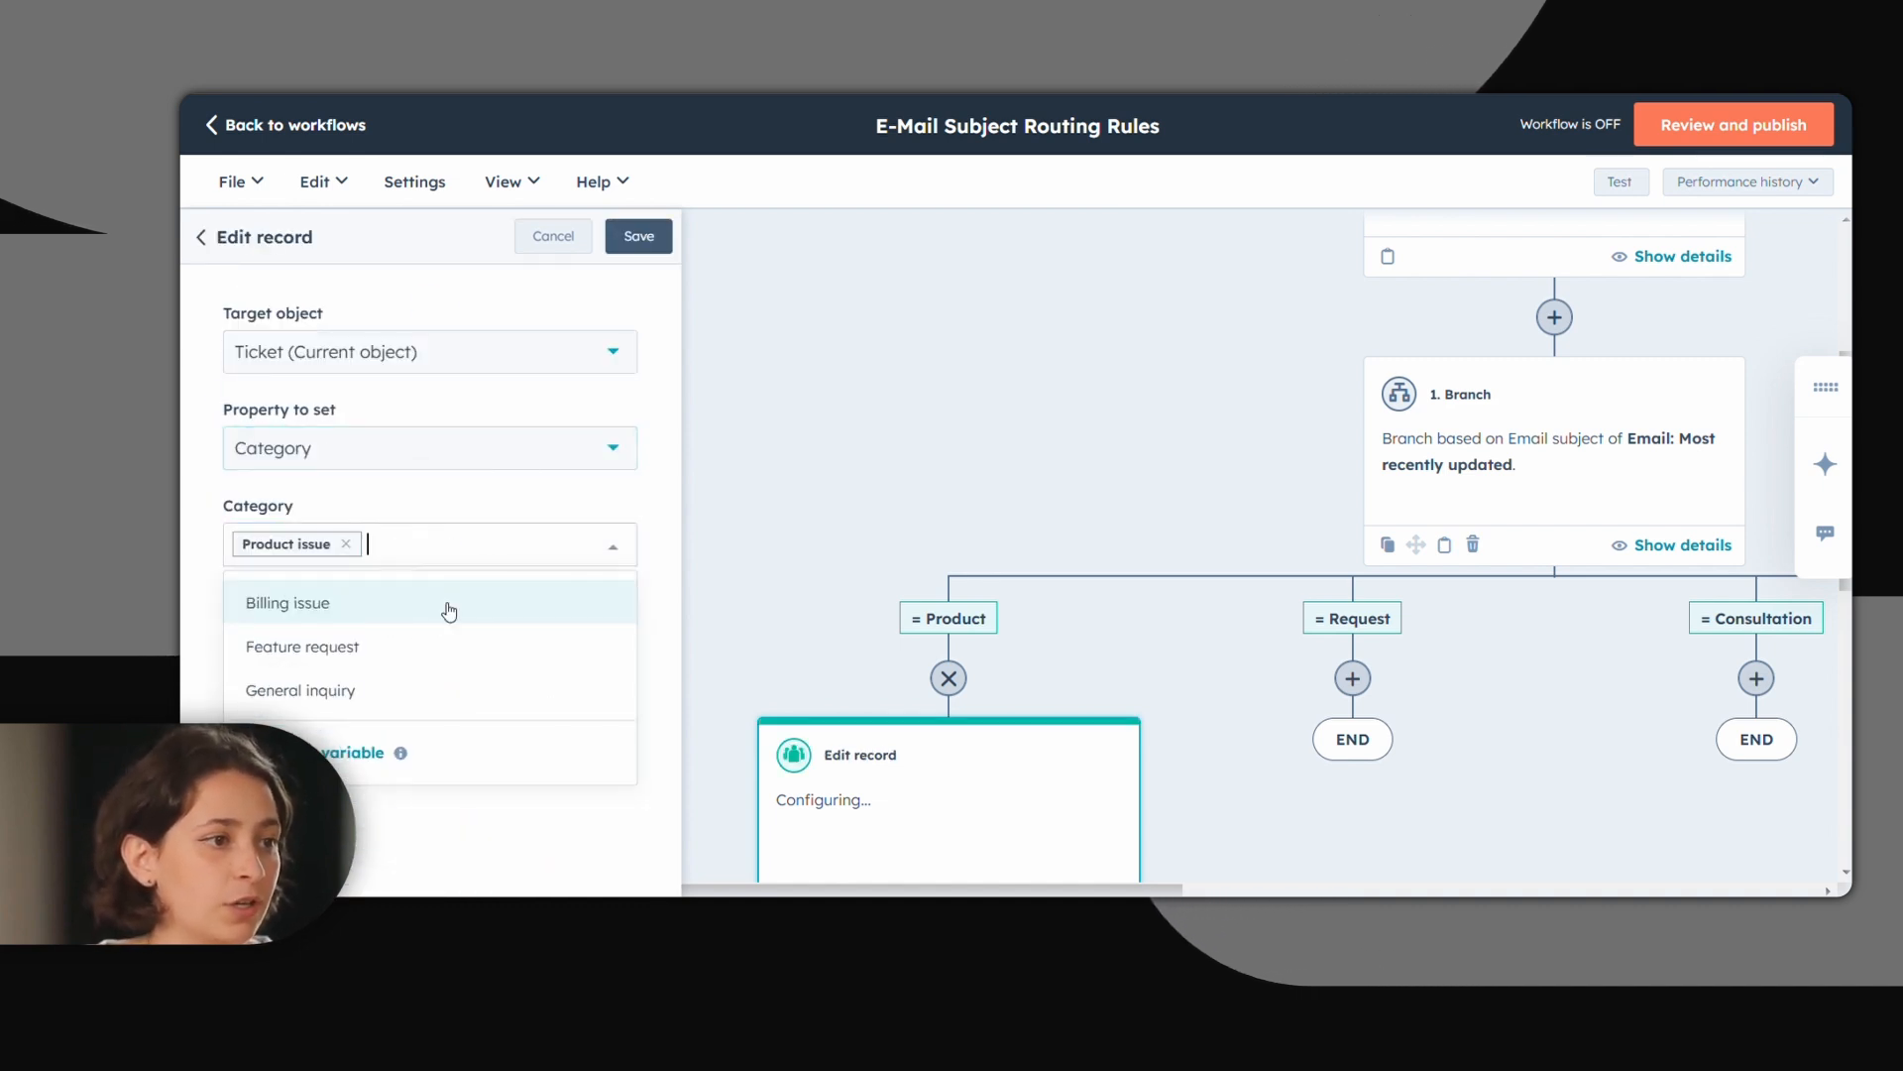
{"action": "left_click", "coordinate": [646, 246]}
Step: Add an Edit record action to the Request branch that sets the ticket's Category to Feature request, and save it
{"action": "left_click", "coordinate": [1352, 679]}
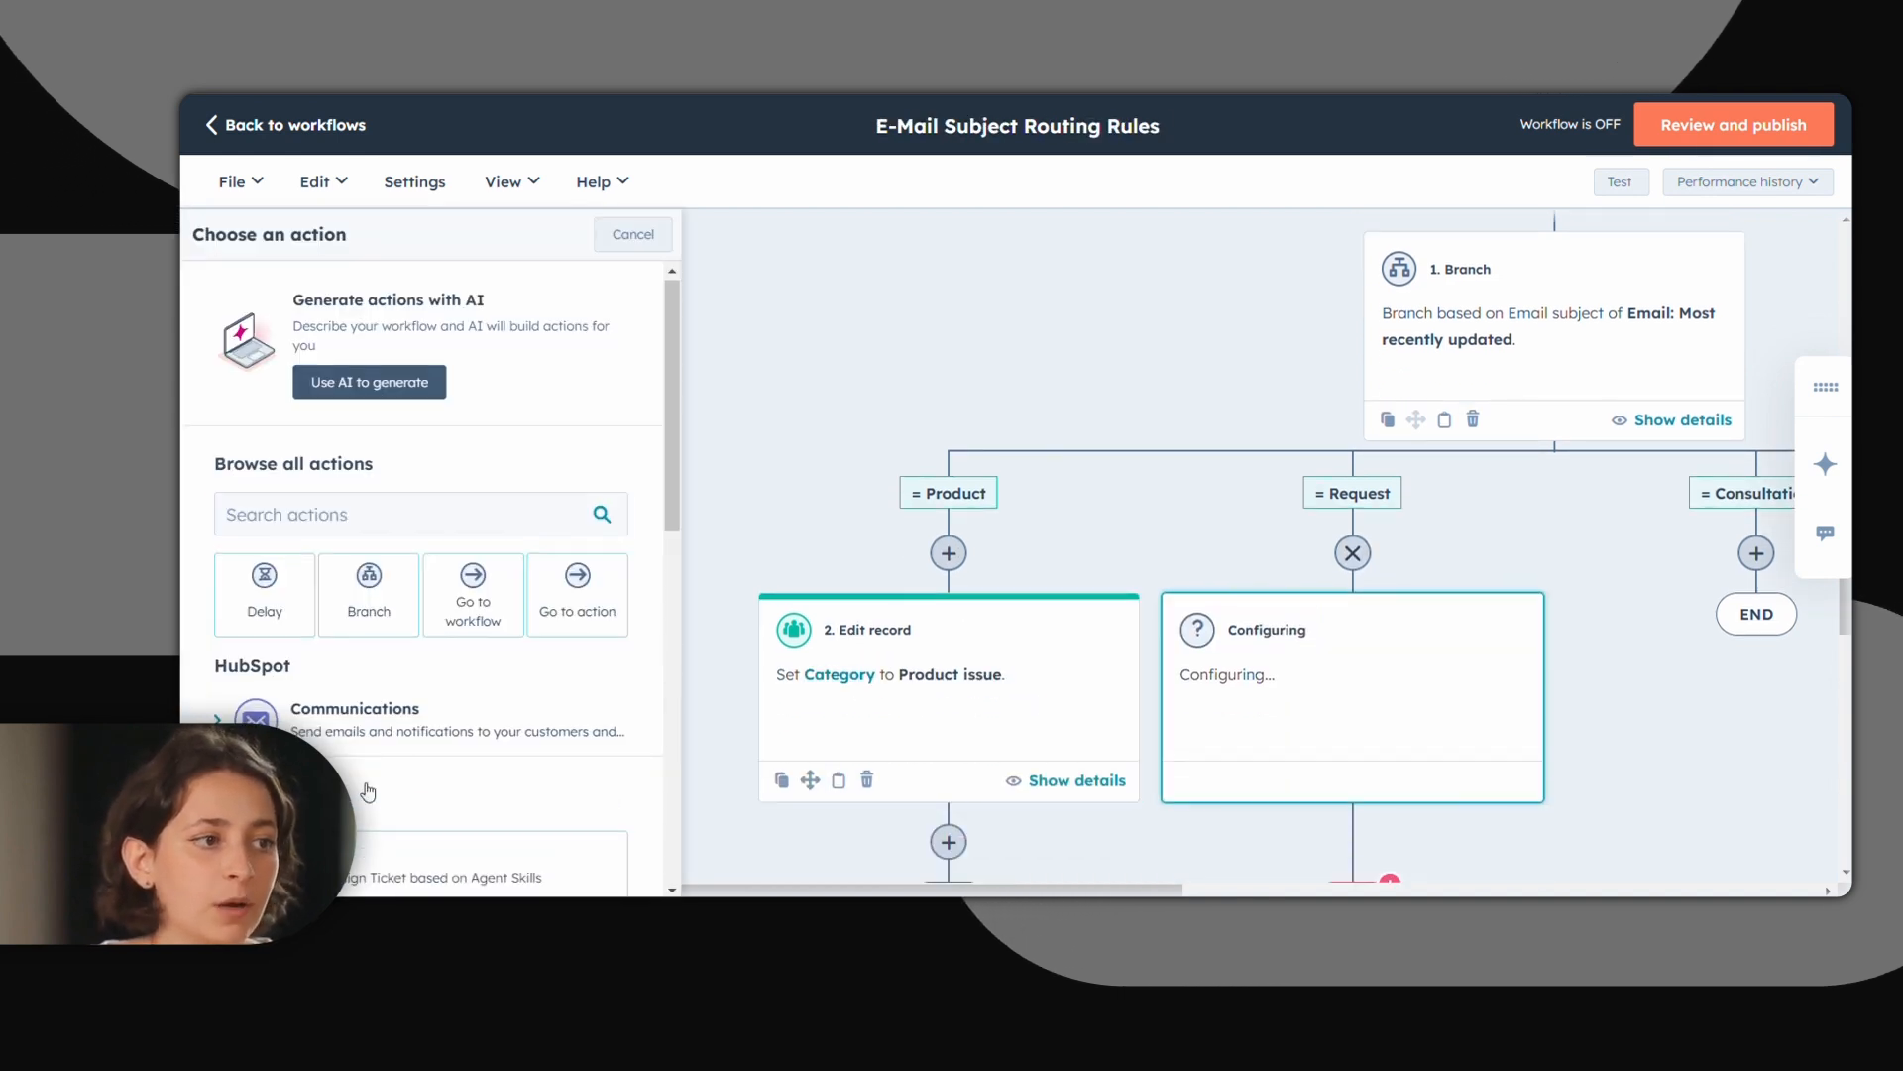
{"action": "left_click", "coordinate": [385, 779]}
{"action": "left_click", "coordinate": [374, 744]}
{"action": "left_click", "coordinate": [417, 452]}
{"action": "type", "text": "ca"}
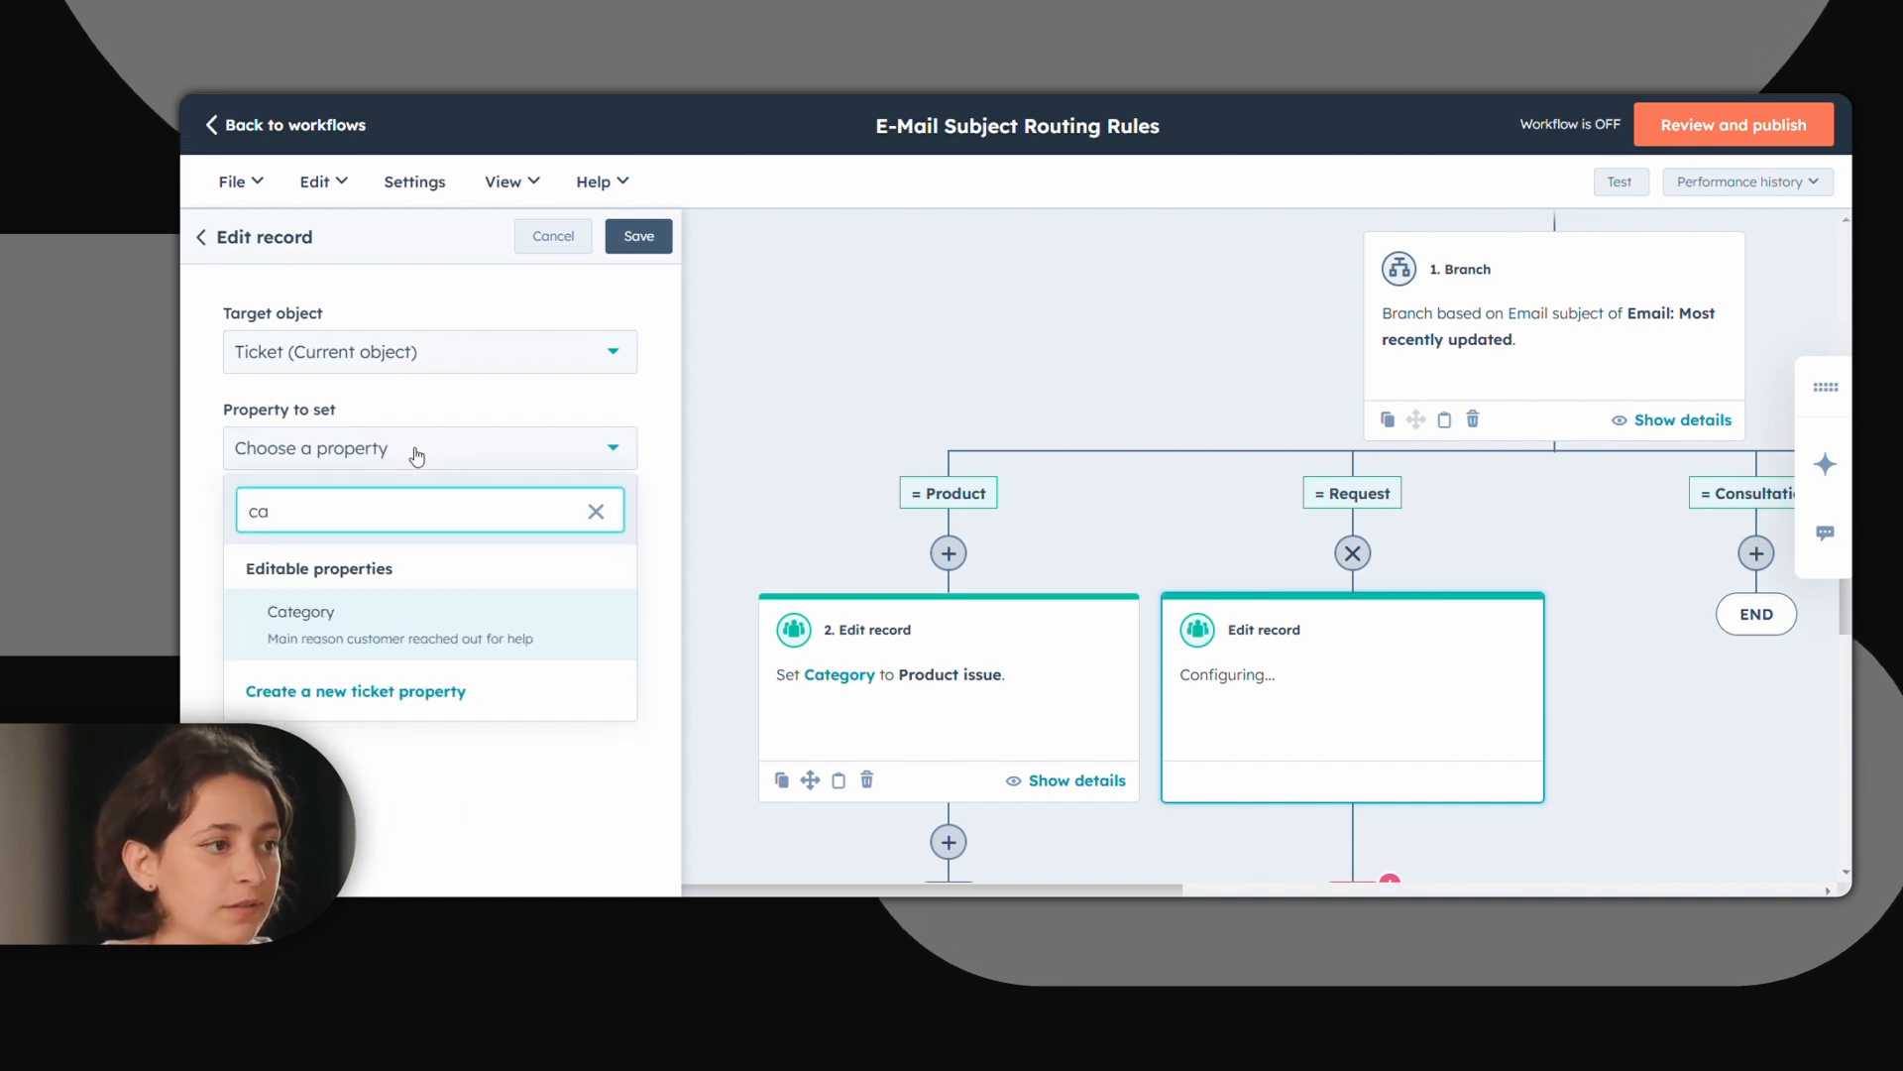
{"action": "left_click", "coordinate": [393, 615]}
{"action": "left_click", "coordinate": [431, 543]}
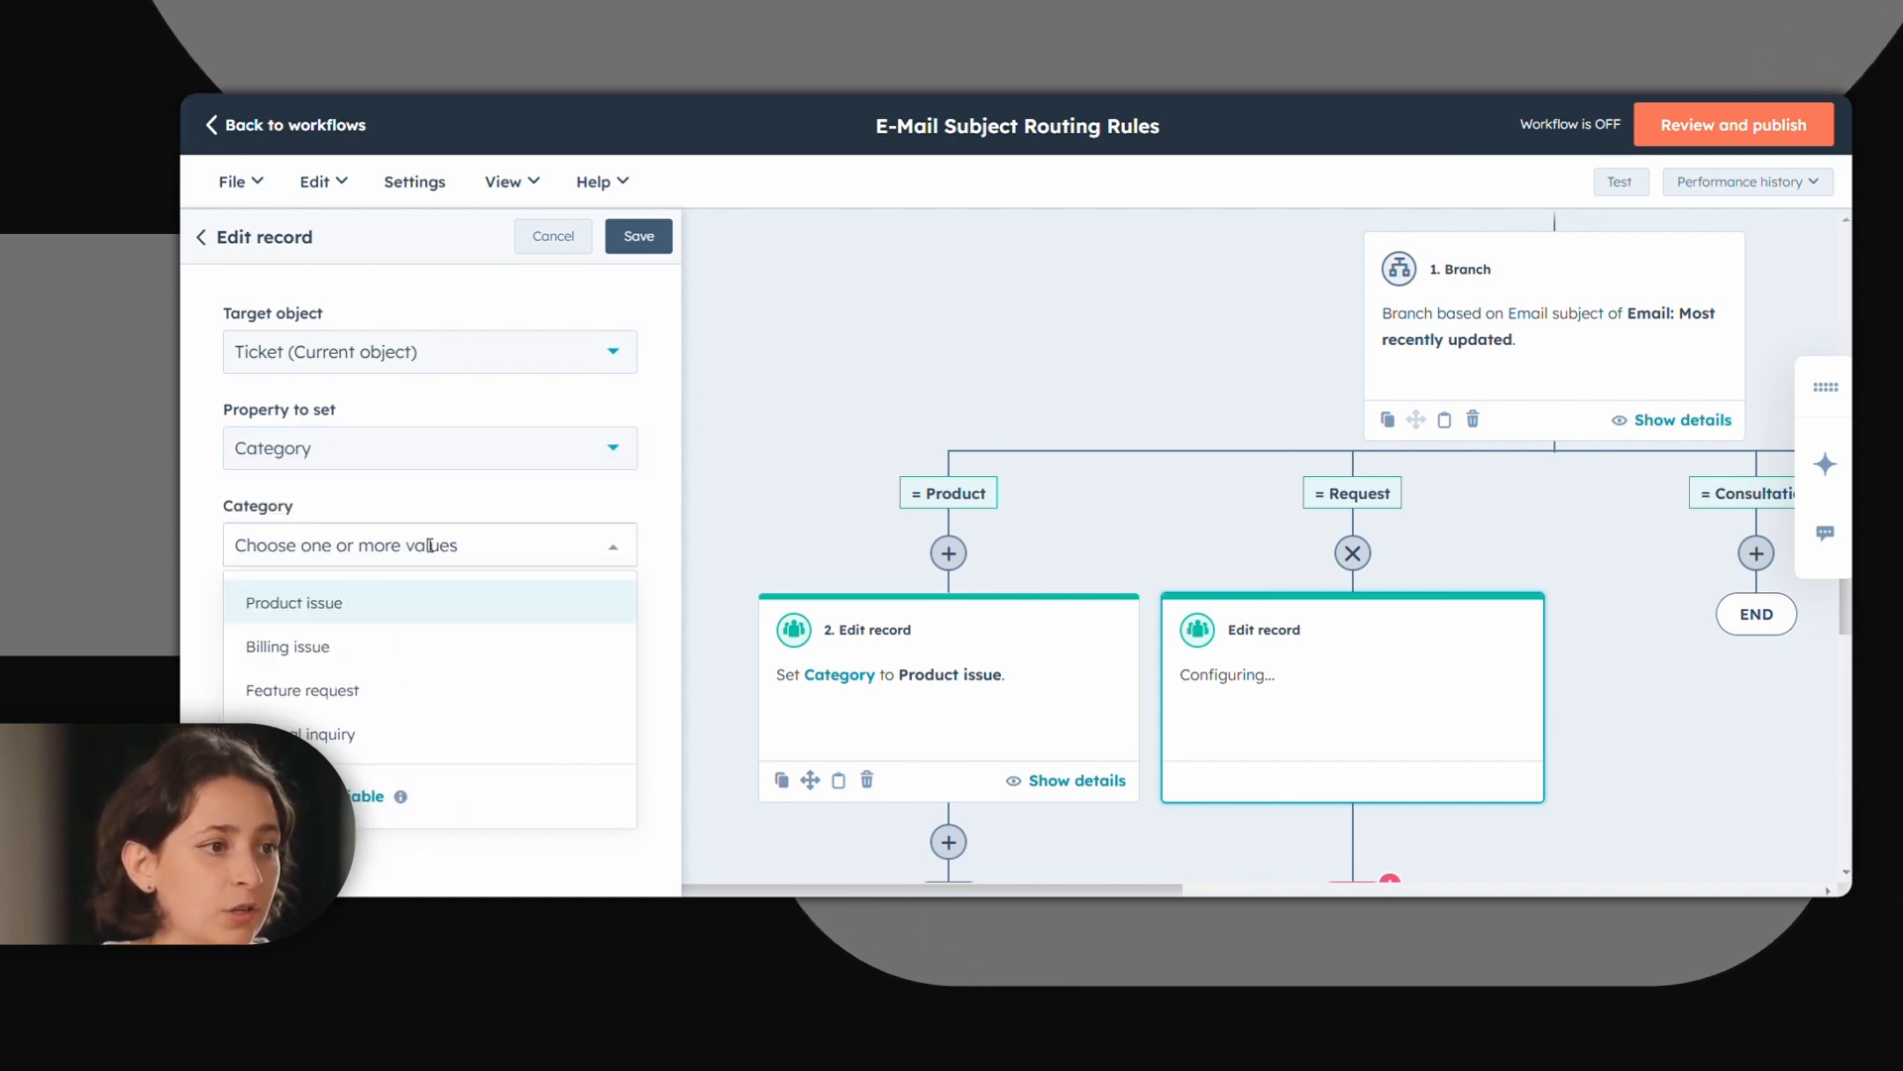
{"action": "left_click", "coordinate": [417, 690]}
{"action": "left_click", "coordinate": [689, 521]}
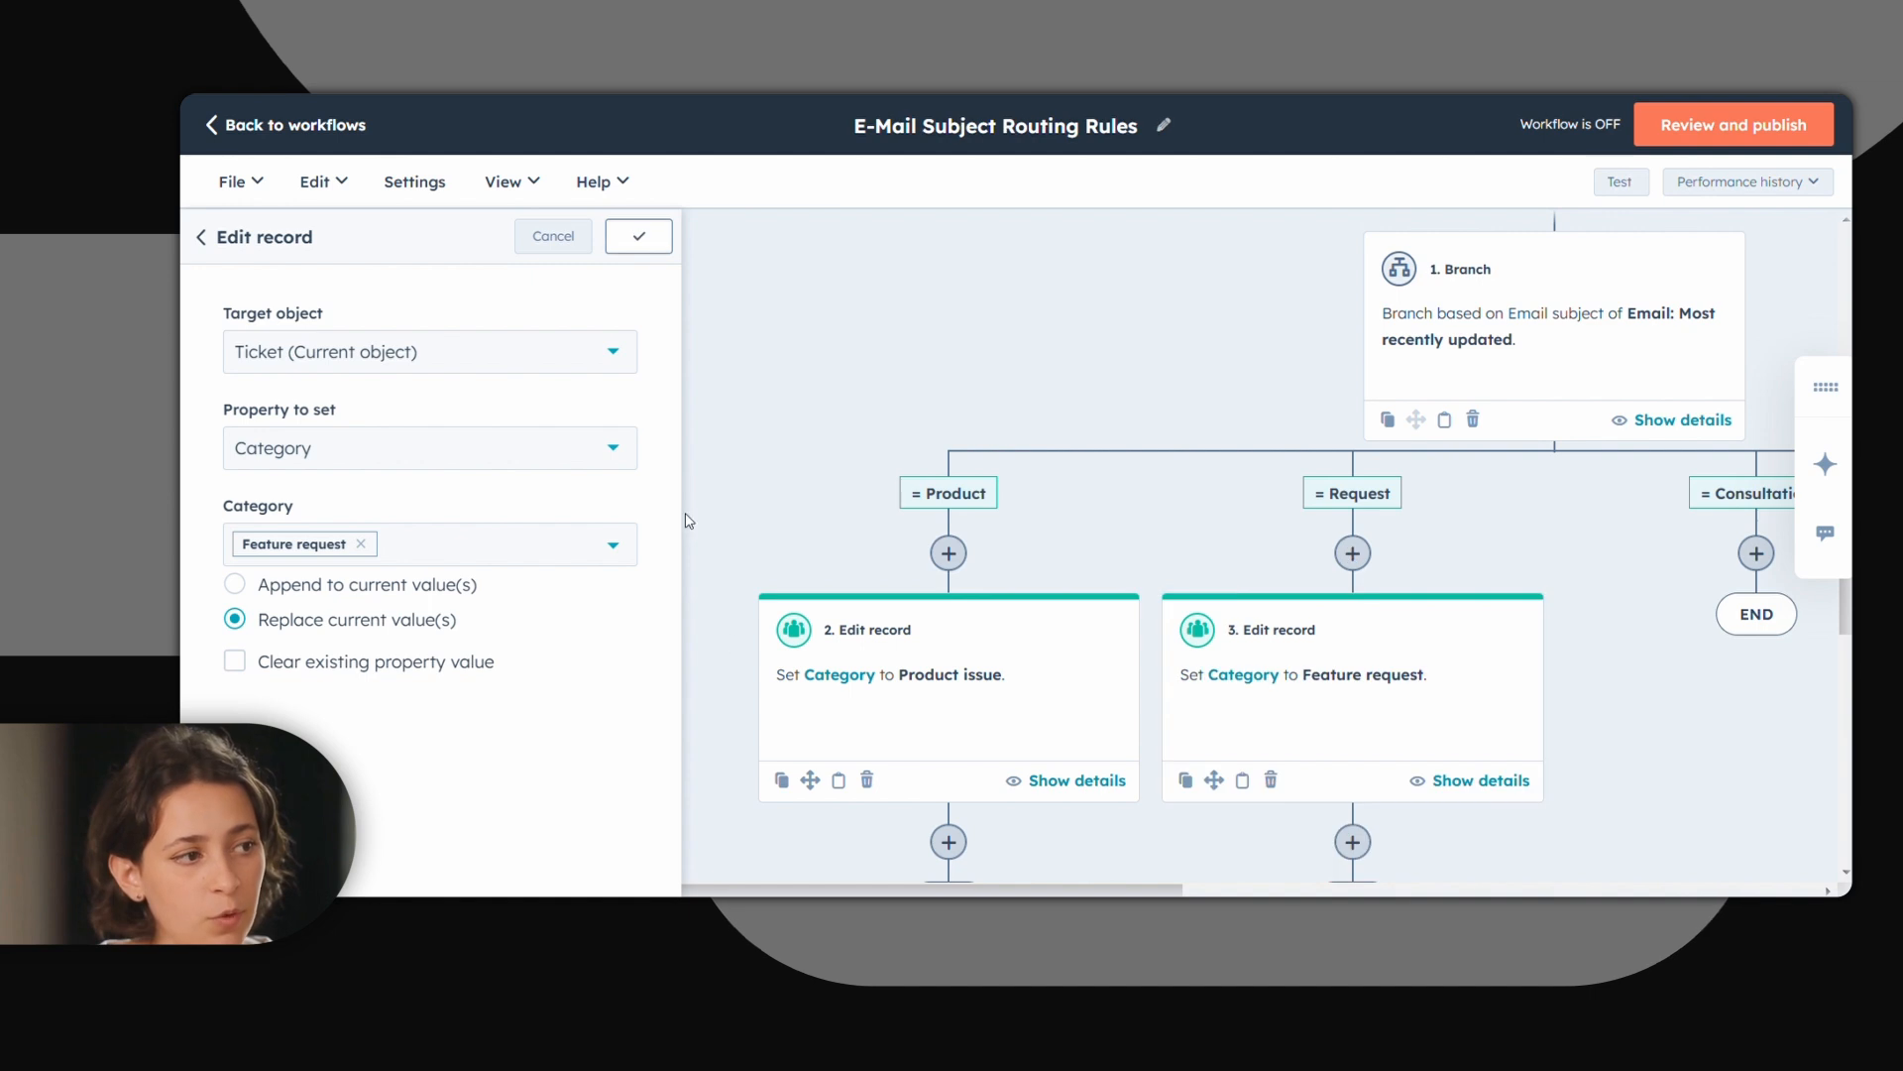
Step: Add a Go to workflow action after the Product branch's record edit that enrolls tickets in Routing Rules, and save it
{"action": "scroll", "coordinate": [892, 644], "scroll_direction": "down", "scroll_amount": 2}
{"action": "left_click", "coordinate": [949, 718]}
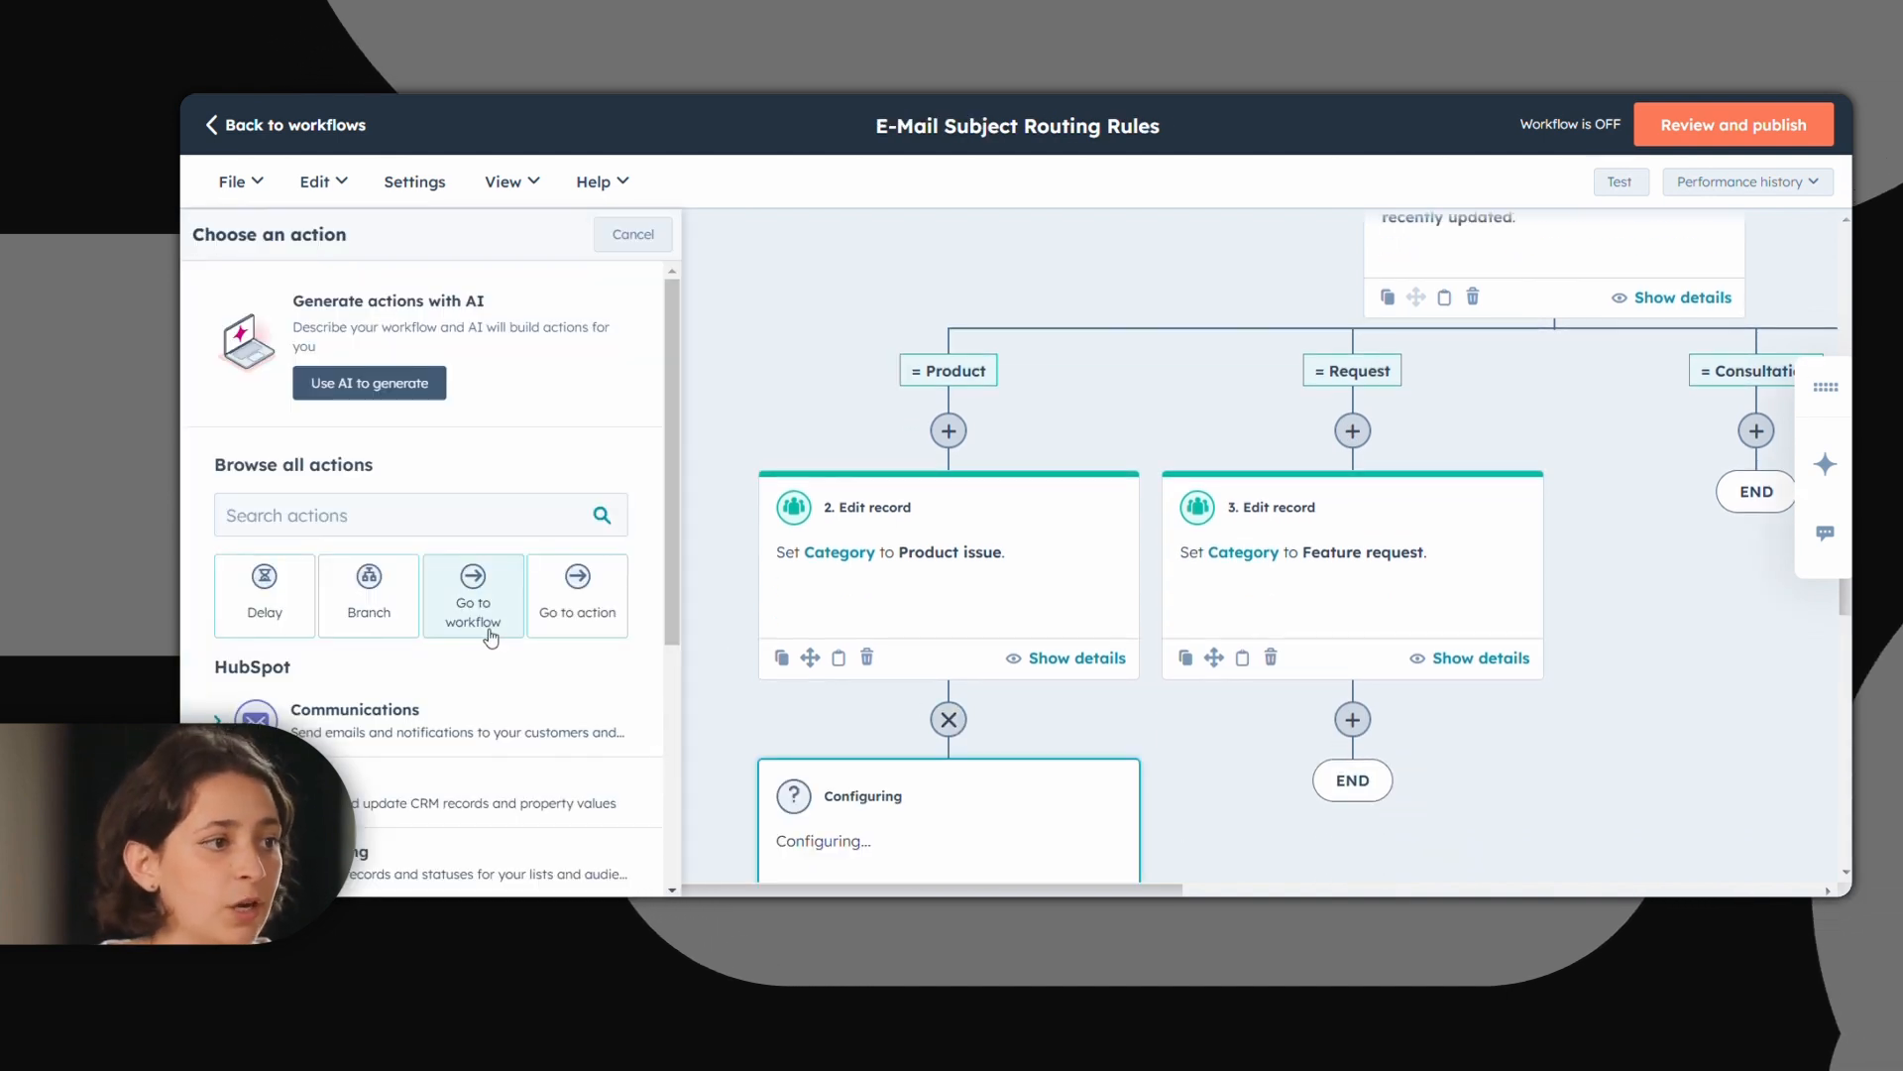
{"action": "left_click", "coordinate": [476, 600]}
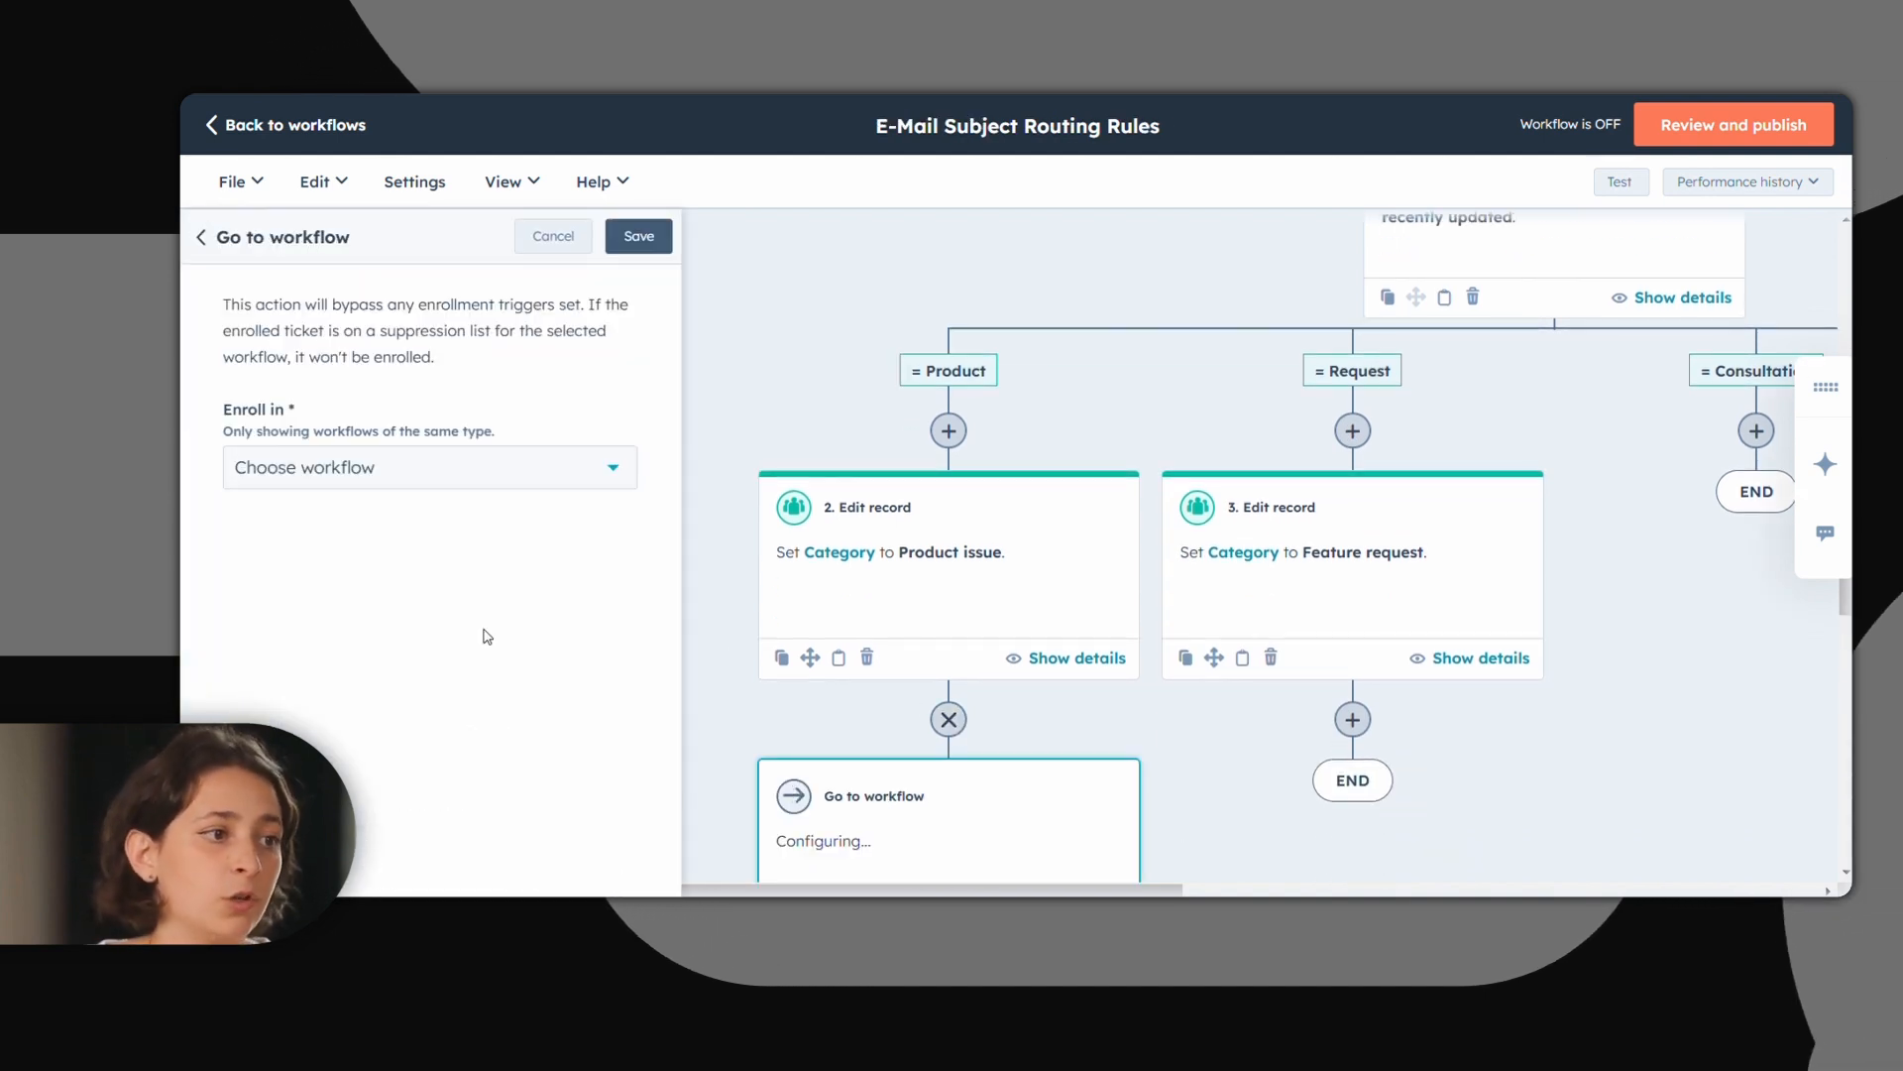
{"action": "left_click", "coordinate": [472, 470]}
{"action": "type", "text": "rou"}
{"action": "left_click", "coordinate": [416, 632]}
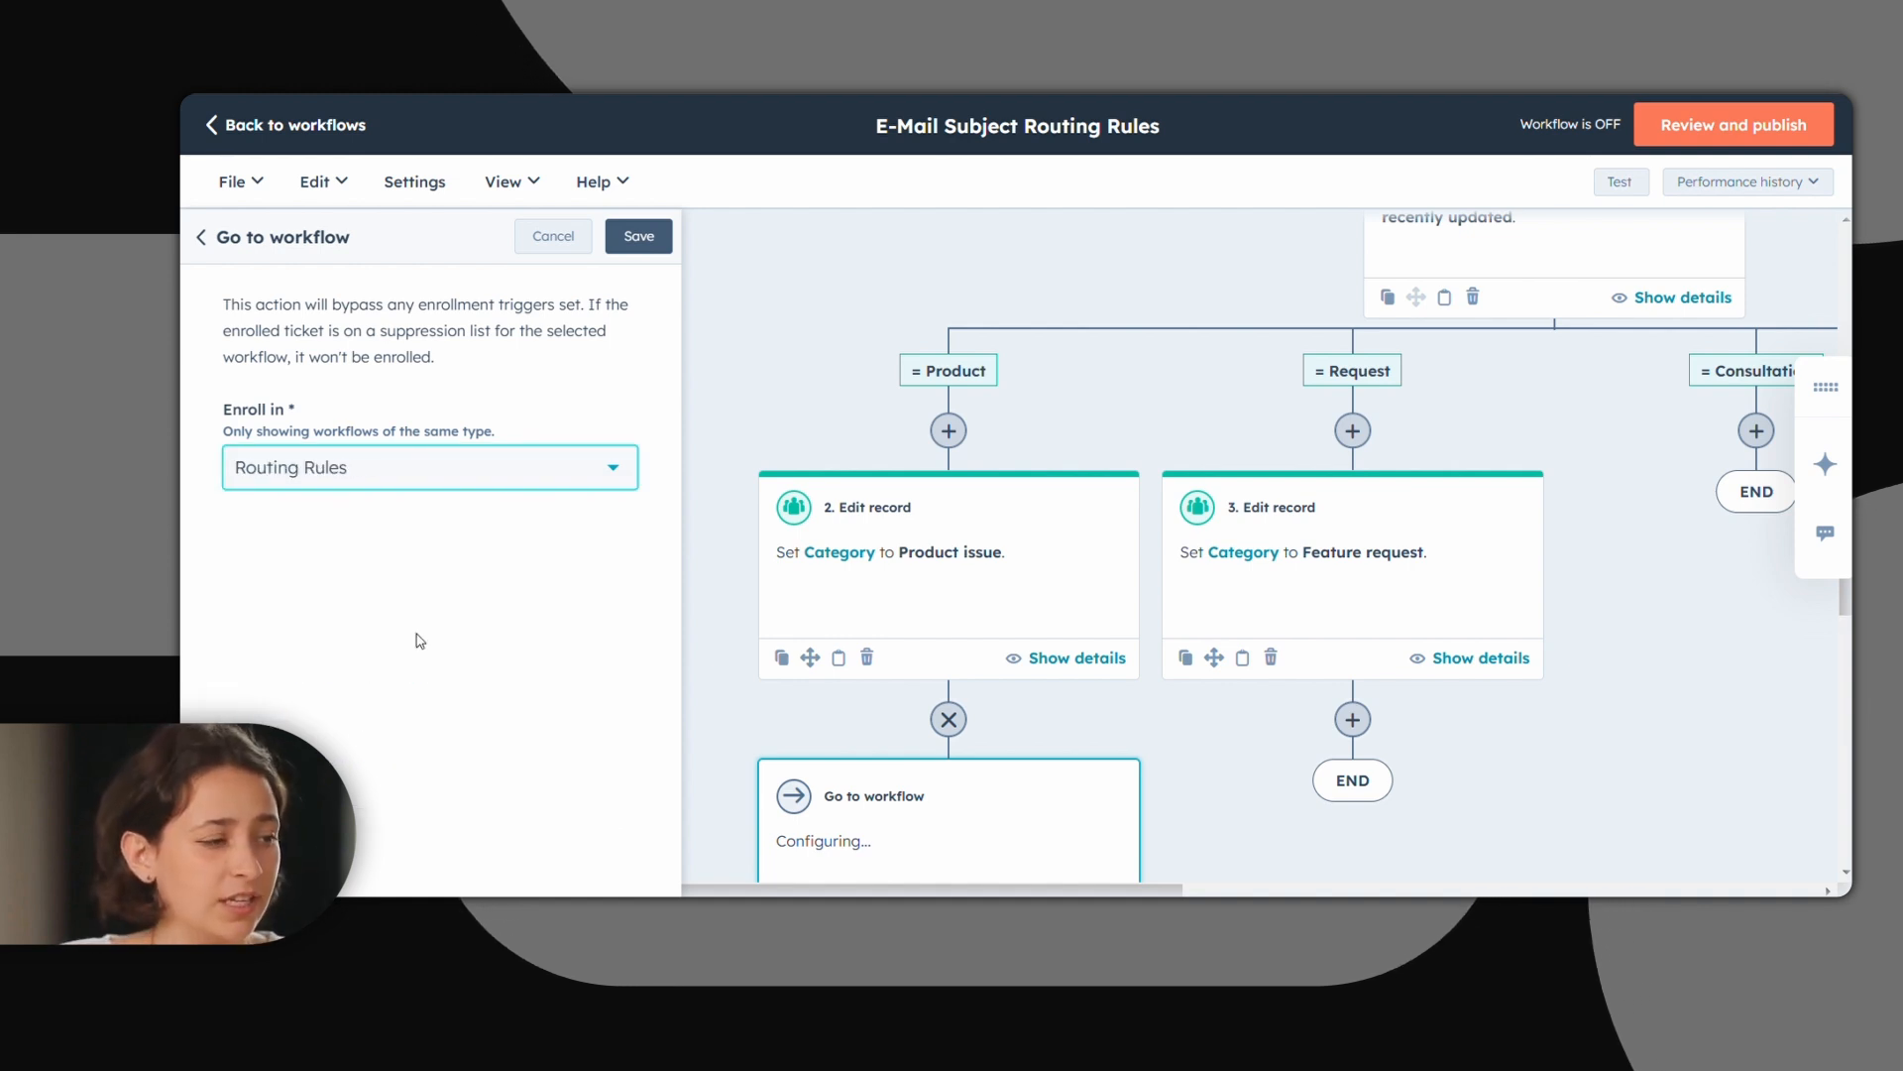
{"action": "left_click", "coordinate": [639, 236]}
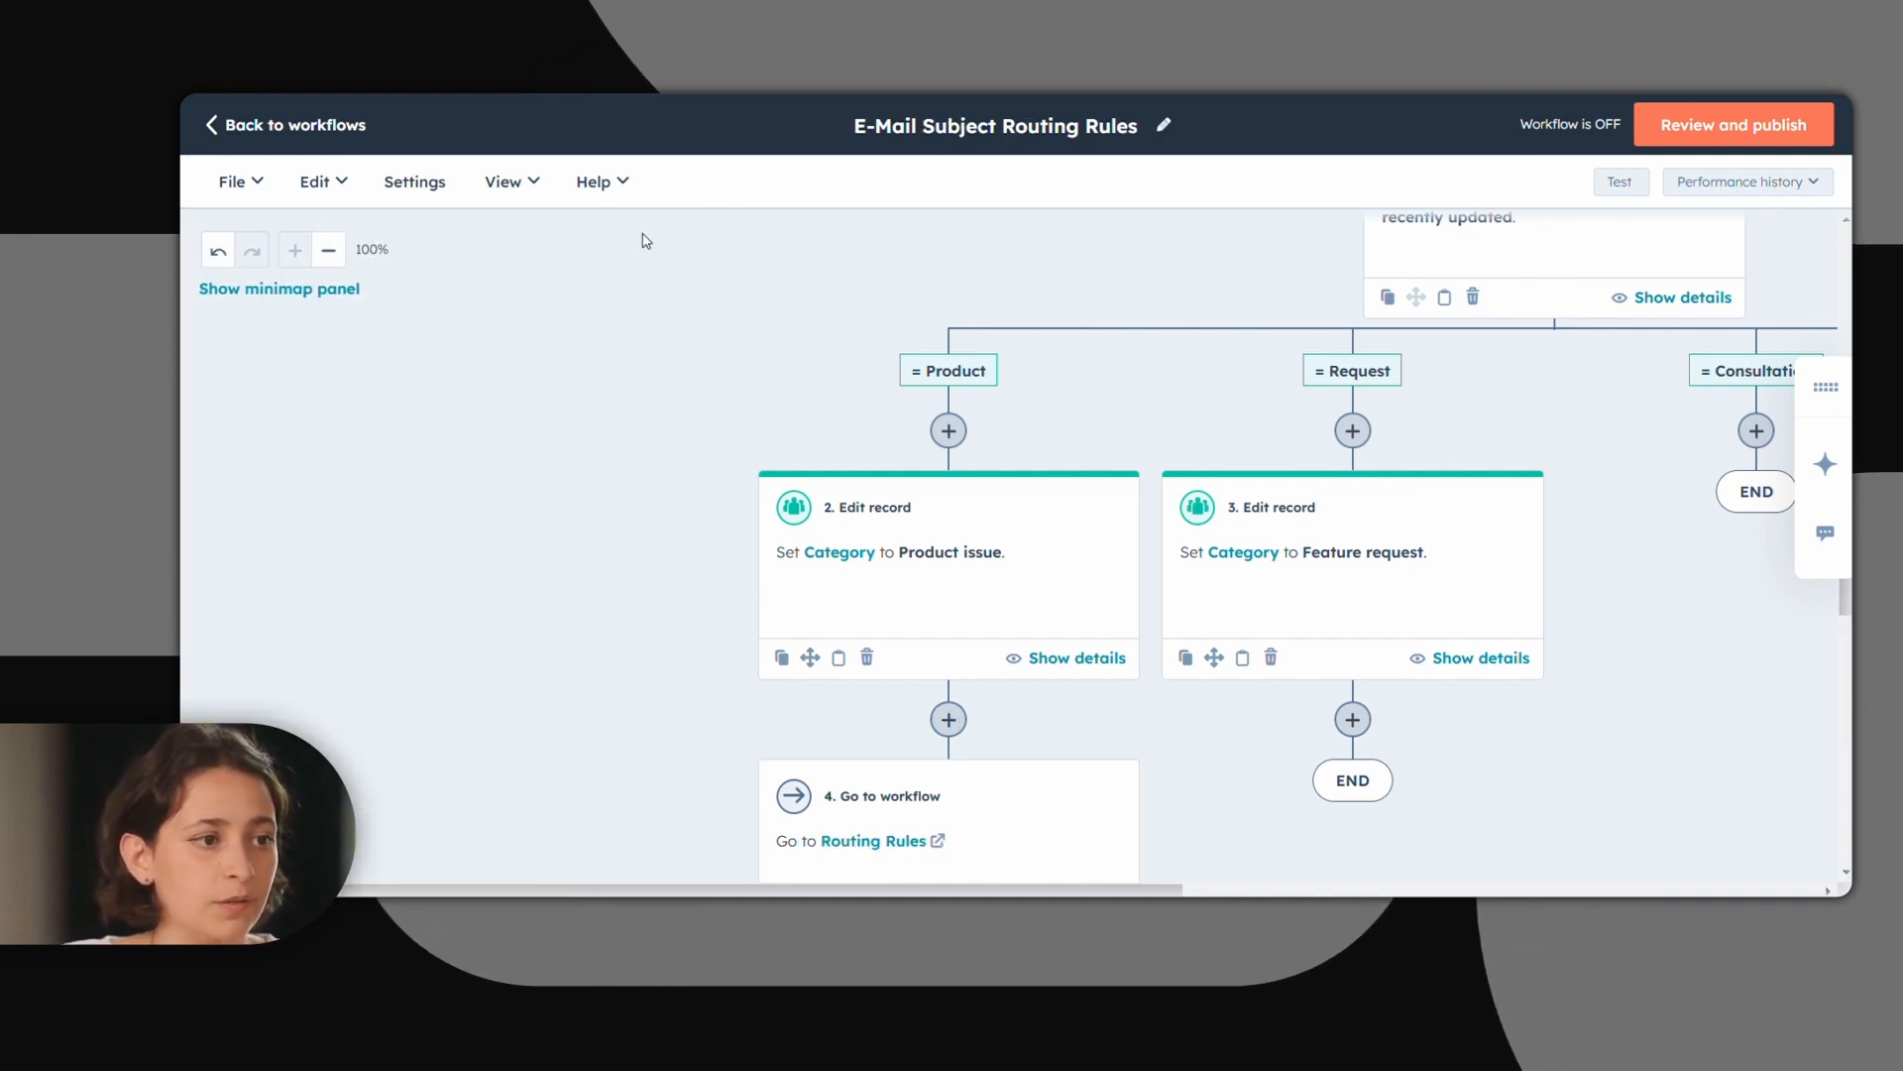
{"action": "scroll", "coordinate": [659, 489], "scroll_direction": "down", "scroll_amount": 2}
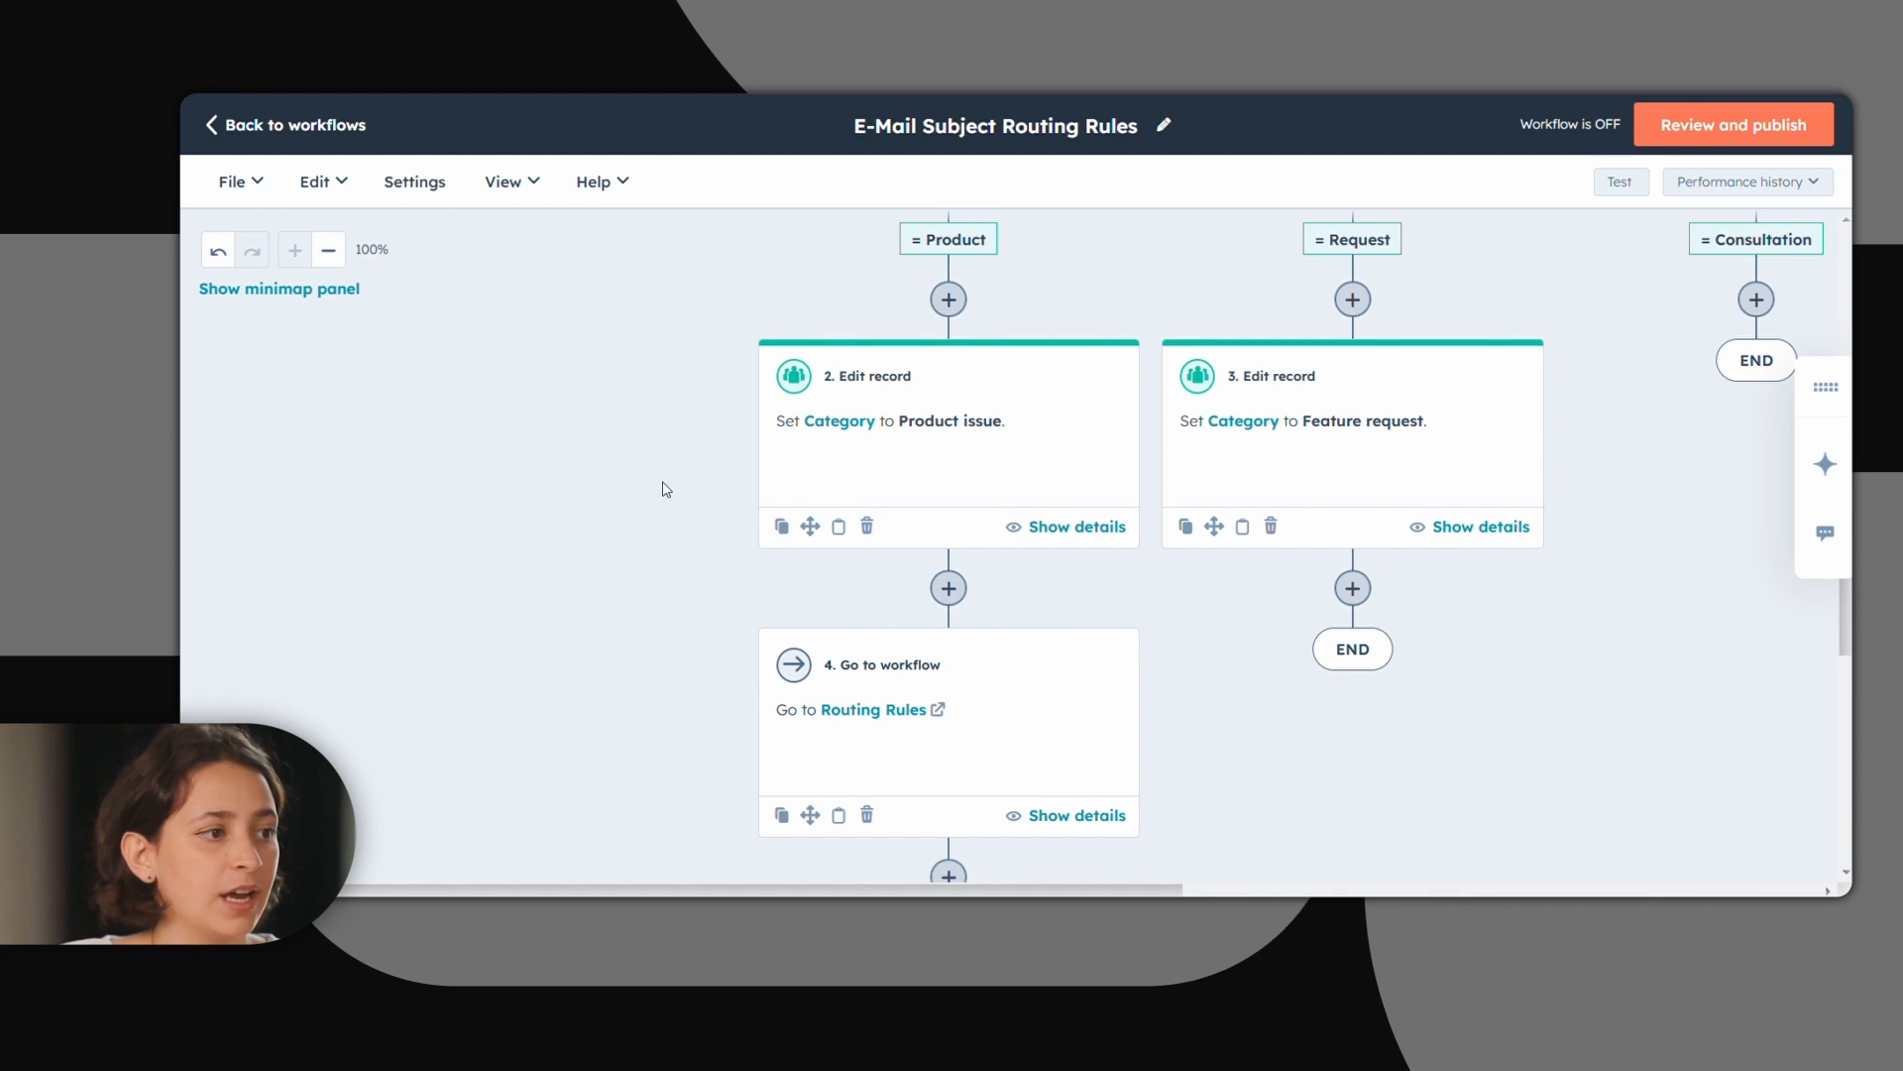